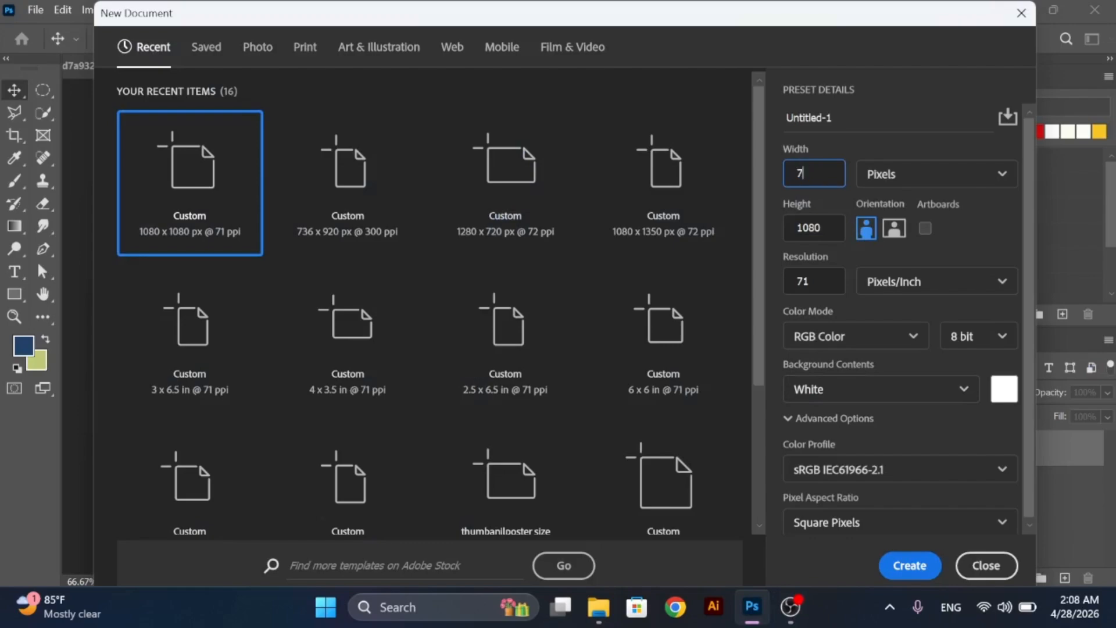
- Create a new RGB document 735 px wide and 1041 px high at 71 pixels/inch with a white background
key("Tab")
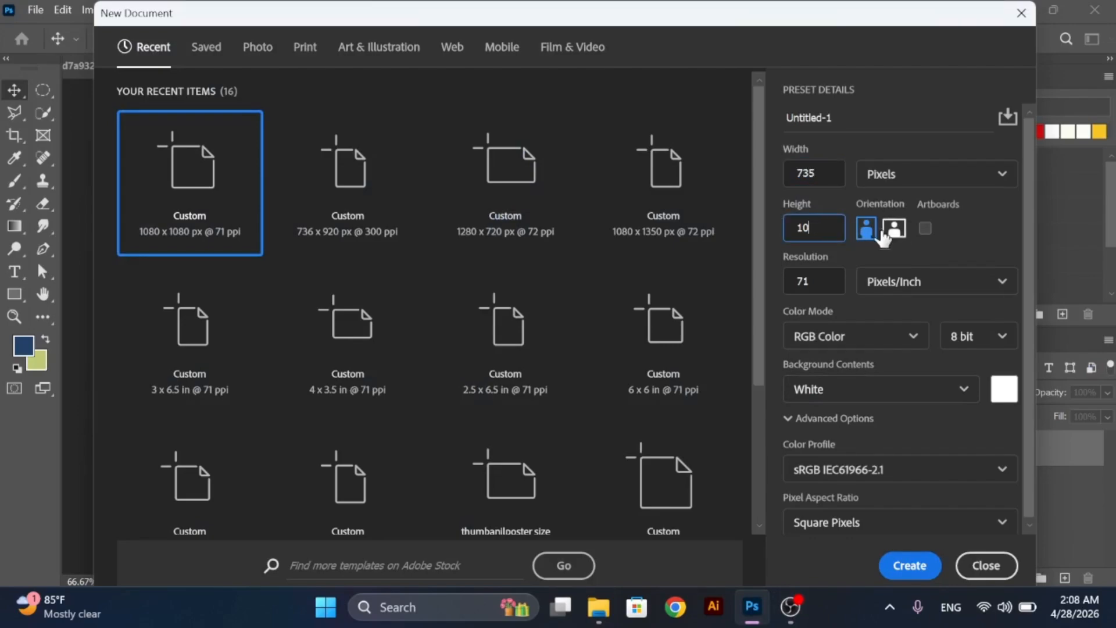
left_click(909, 565)
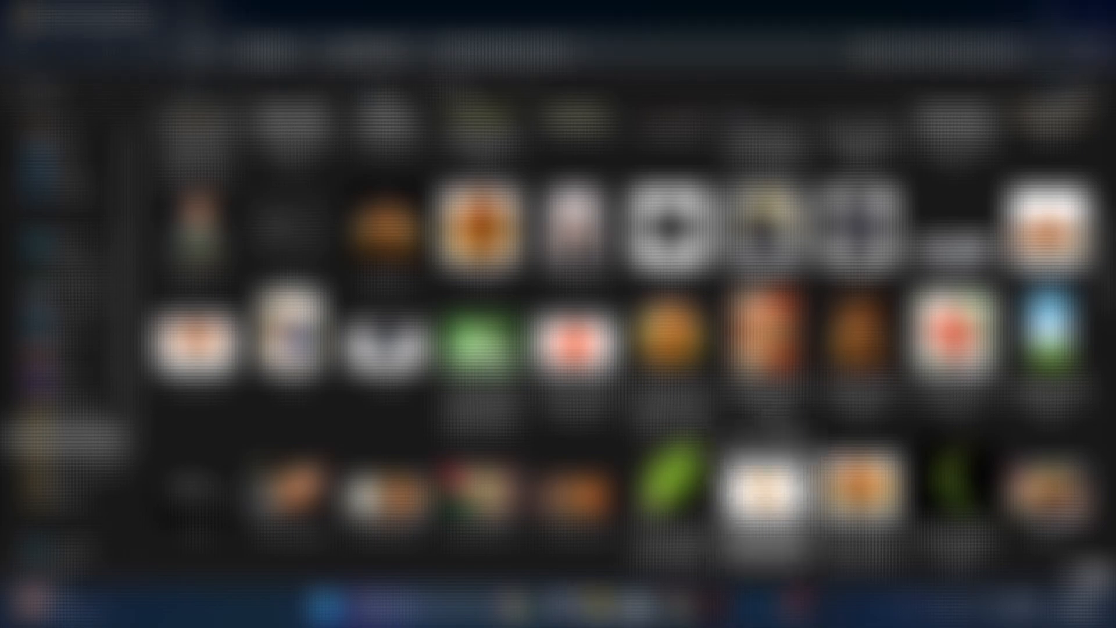
- Place the sky-and-grassy-hill image in the document and enlarge it to cover the whole canvas
left_click_drag(1039, 327, 481, 351)
left_click_drag(577, 526, 606, 577)
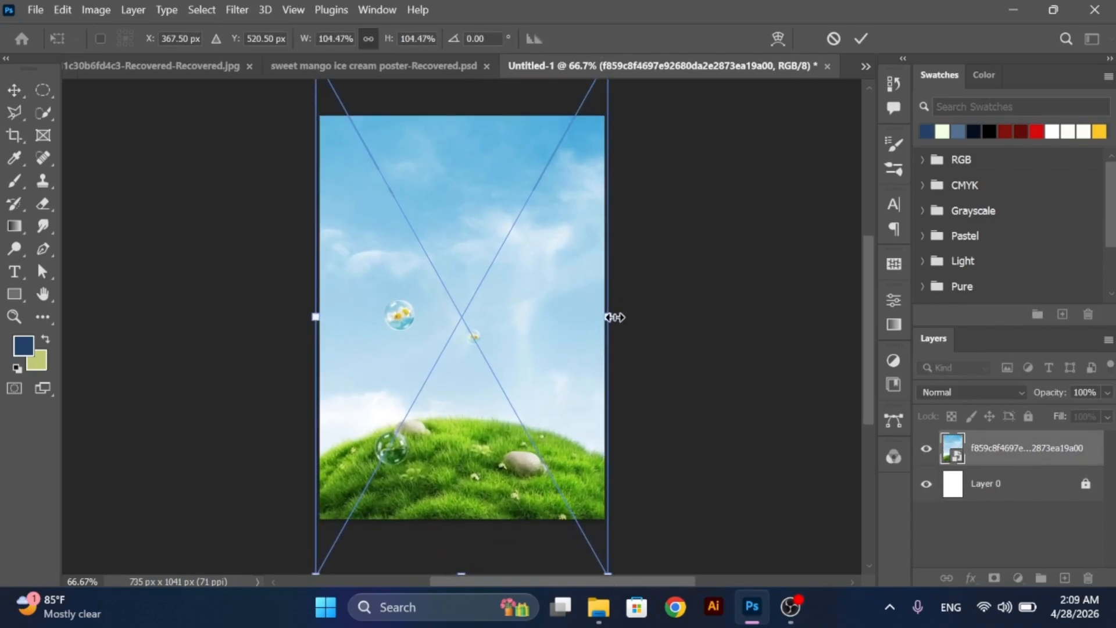
left_click_drag(608, 317, 616, 318)
left_click(13, 90)
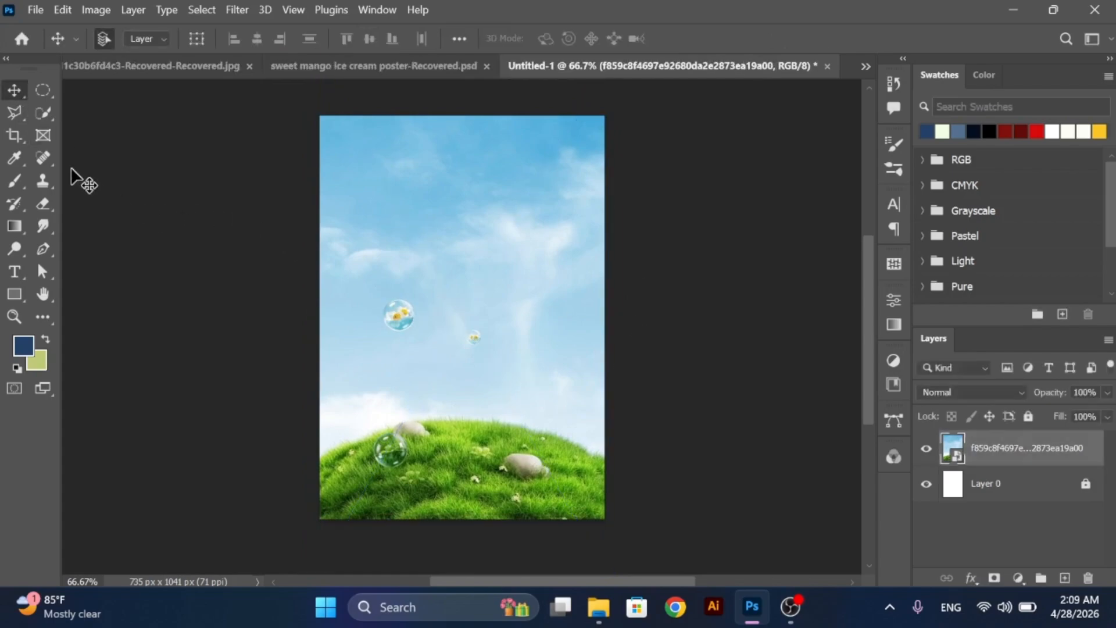
- Rasterize the landscape layer and remove the three bubbles with an enlarged Spot Healing Brush
left_click(43, 158)
left_click(535, 355)
key("Return")
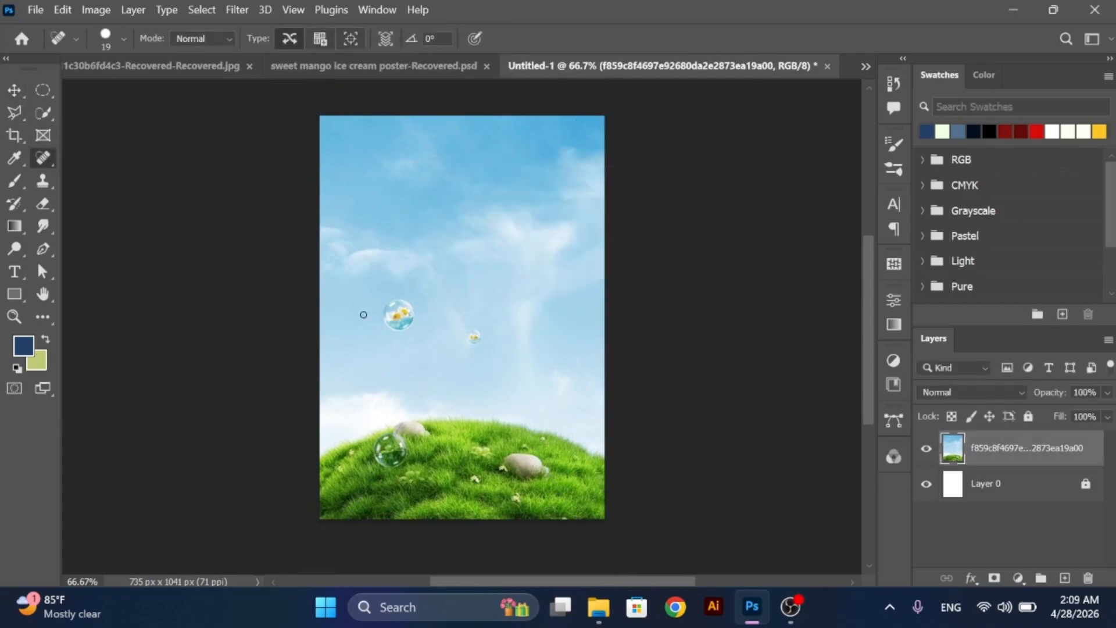
key("bracketright")
key("bracketright")
key("bracketright")
key("bracketright")
left_click(398, 314)
left_click(470, 336)
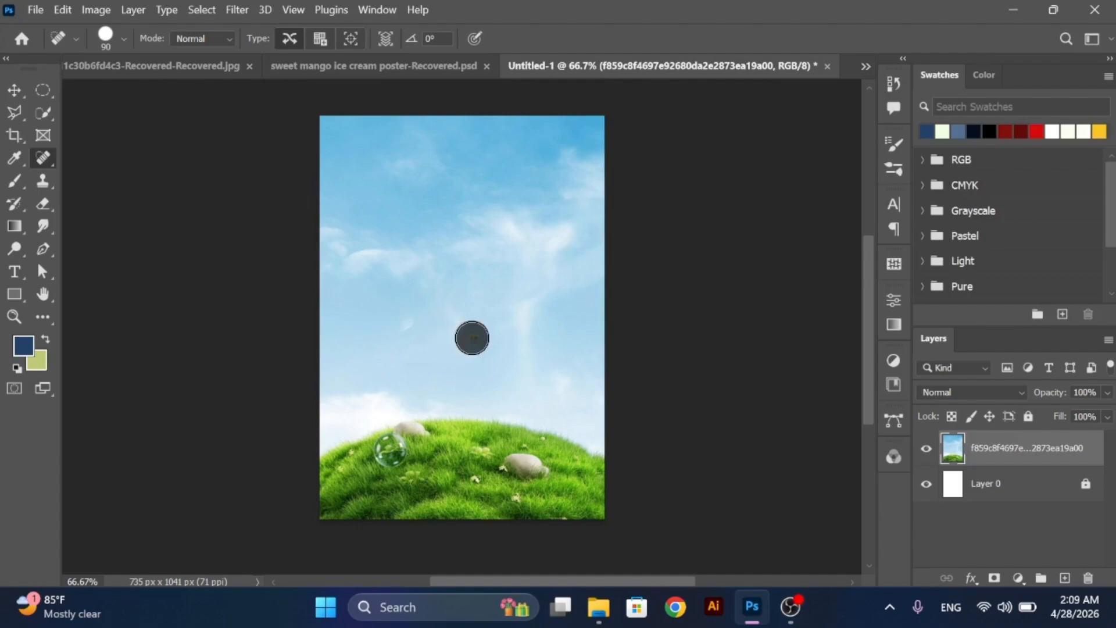
left_click(391, 449)
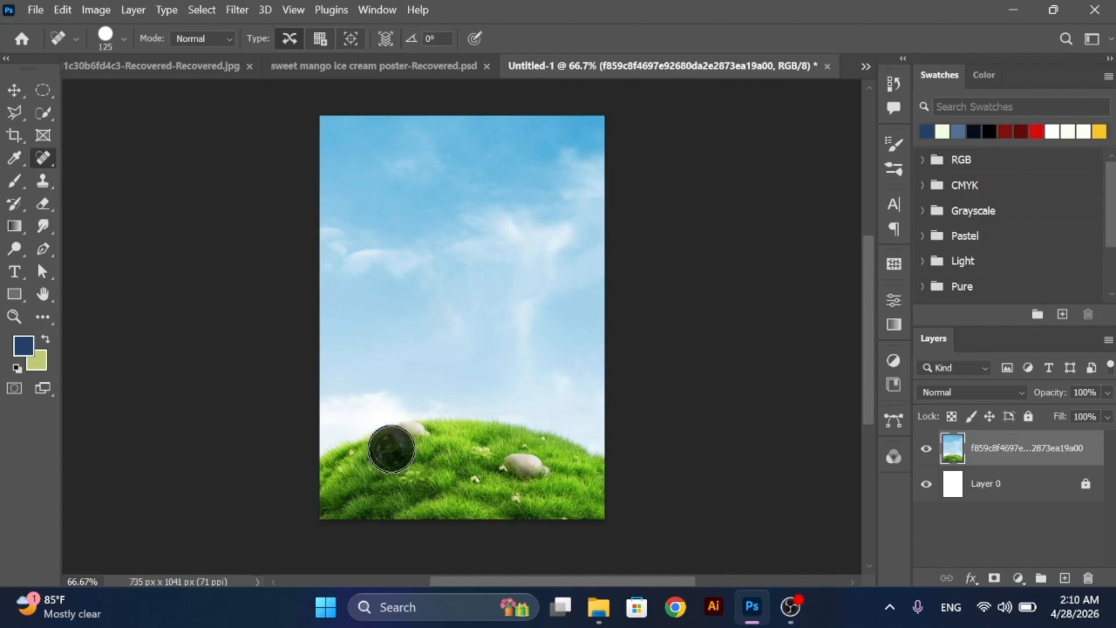
- Lock the retouched landscape layer and leave no layer selected
key("v")
left_click(1028, 416)
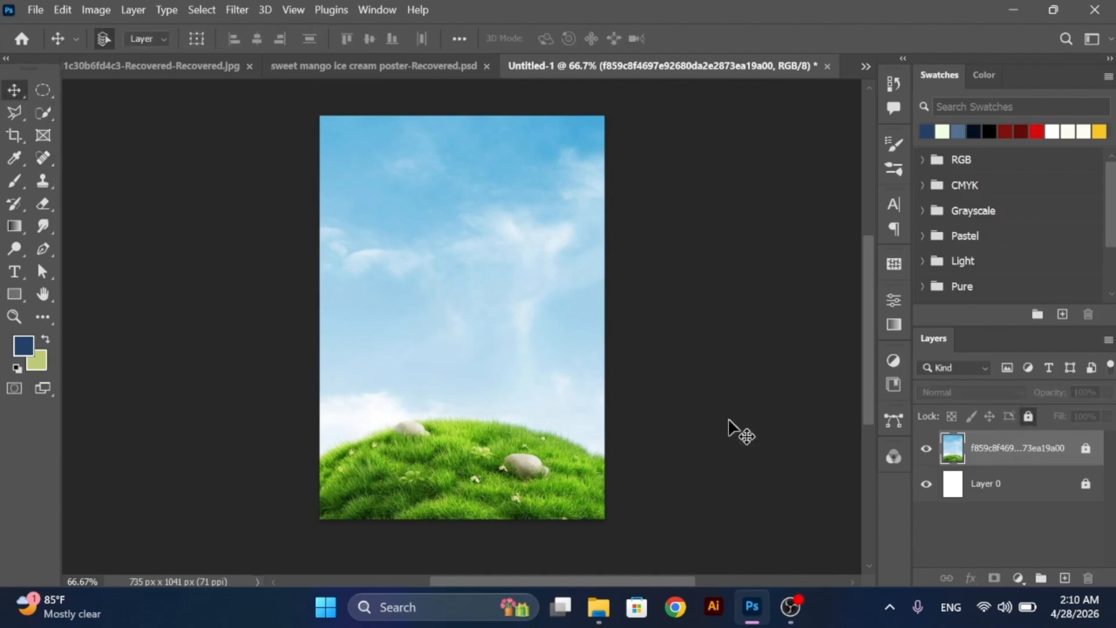
left_click(690, 412)
- Place the mango drink cup image at the canvas centre and scale it to about 145%
left_click(593, 617)
left_click_drag(291, 166, 470, 319)
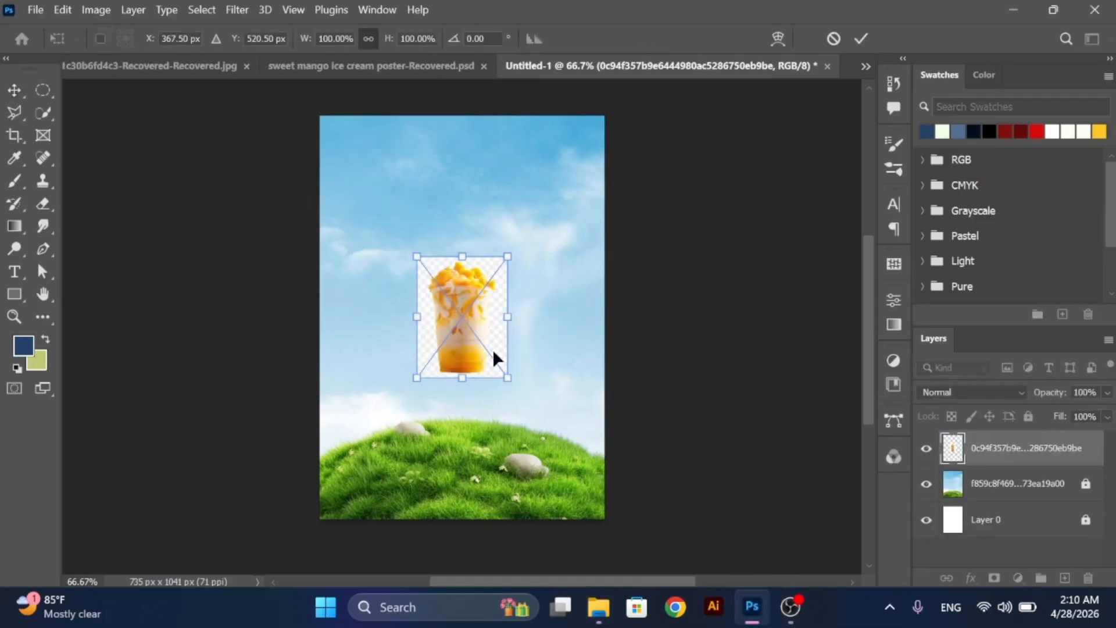
left_click_drag(501, 371, 524, 396)
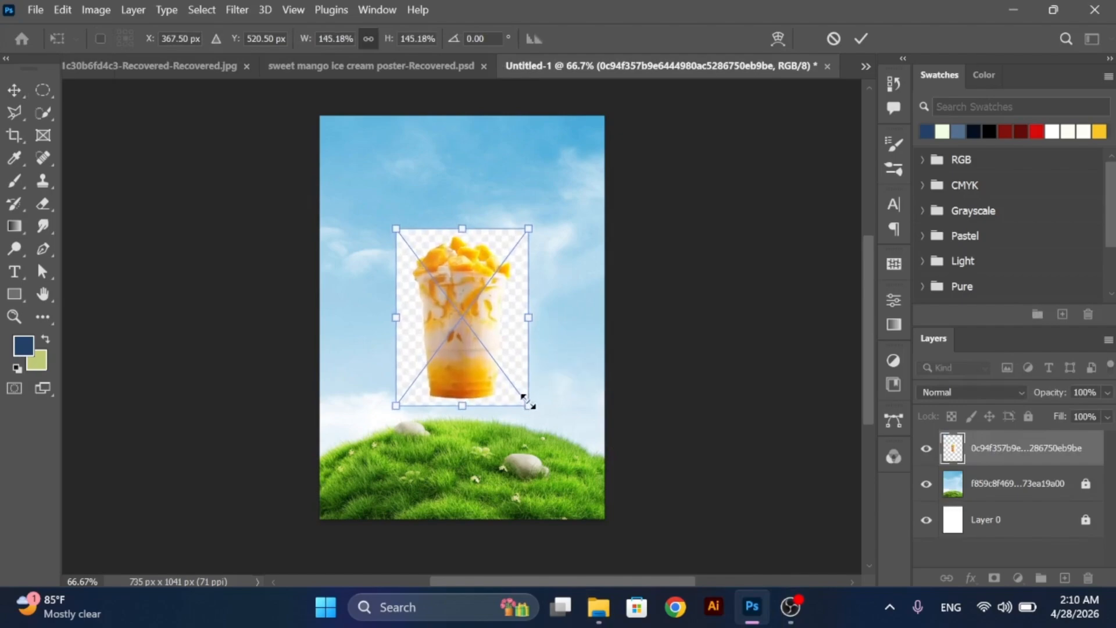
left_click(16, 92)
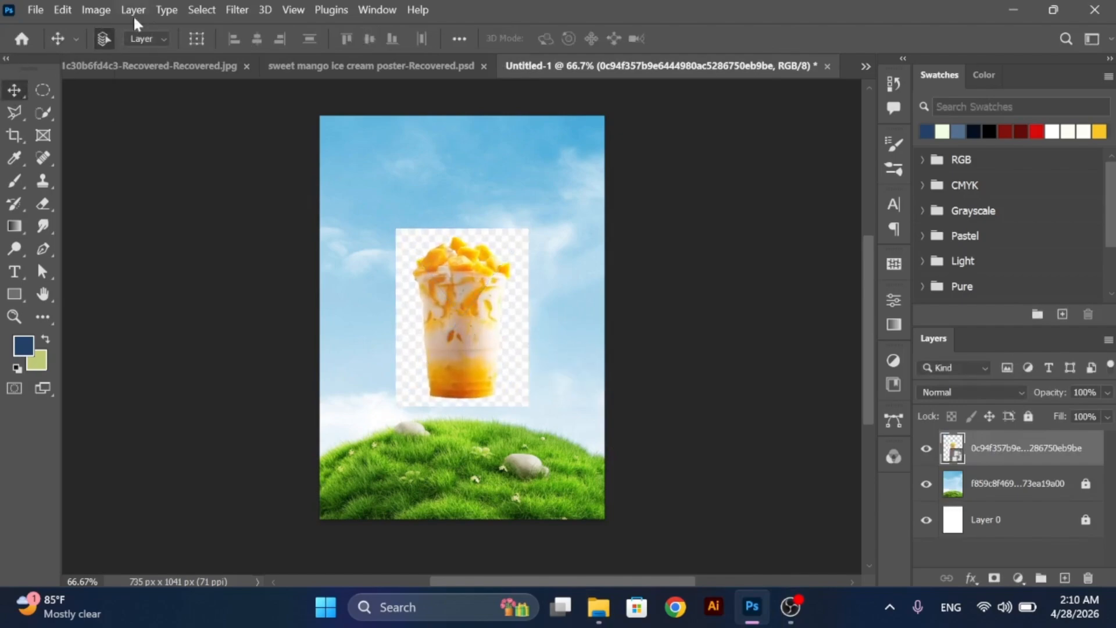
- Select the mango drink cup with Select Subject and refine the selection edge with the Quick Selection tool in subtract mode
left_click(201, 10)
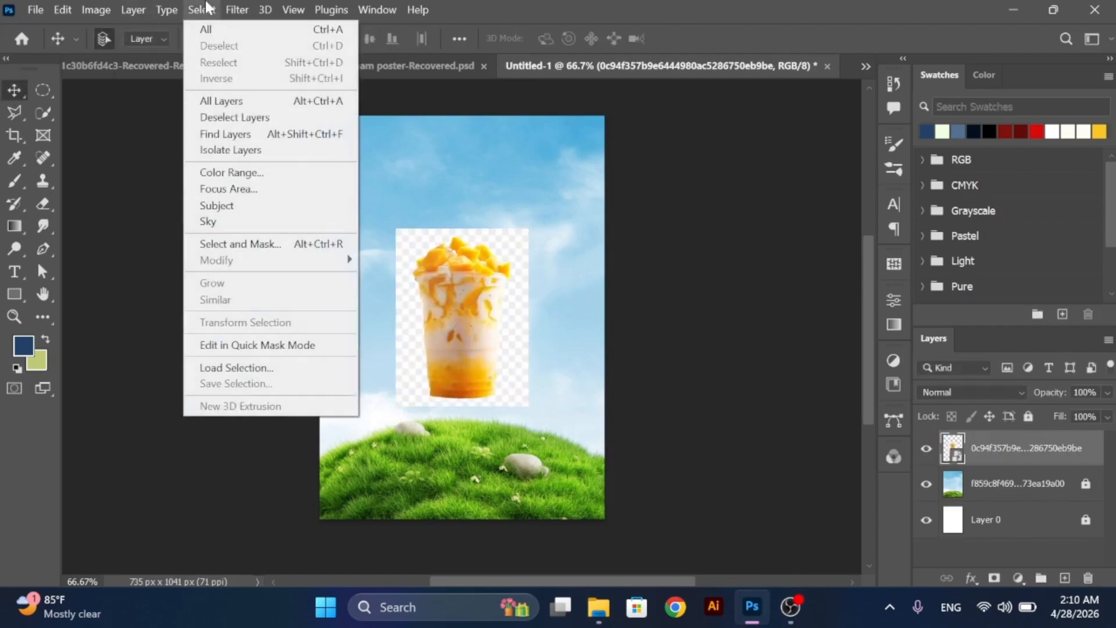
left_click(237, 207)
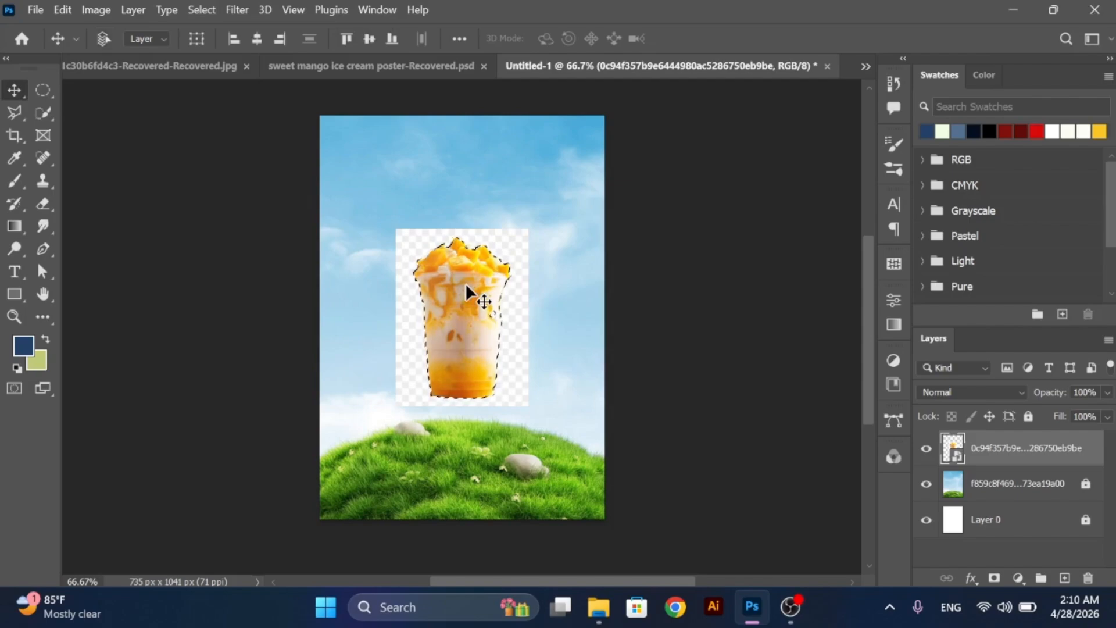
key("w")
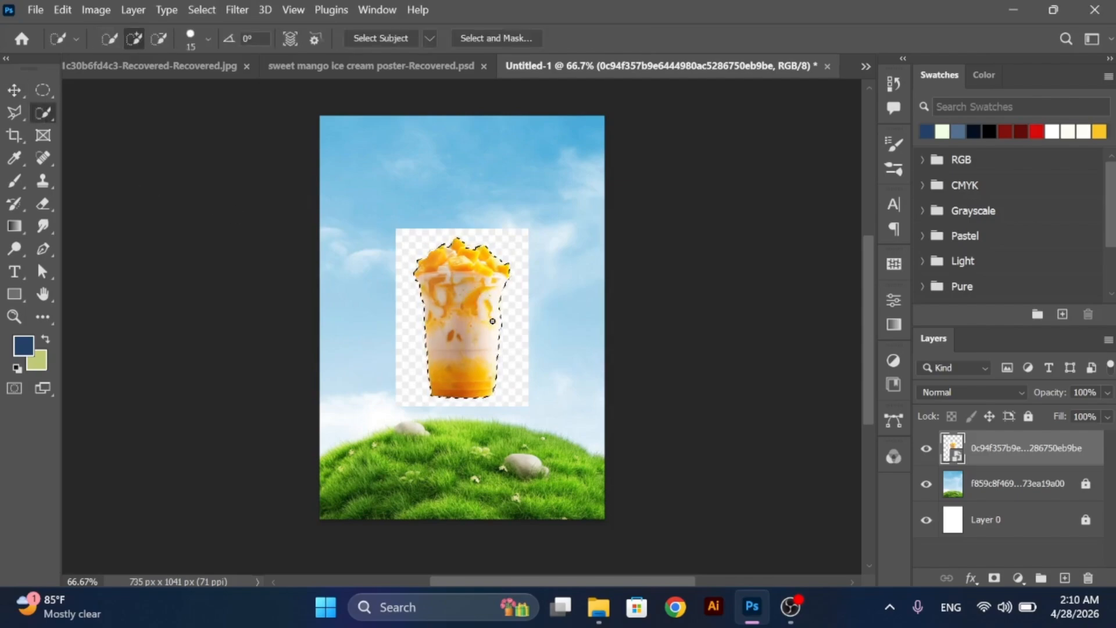
key("alt")
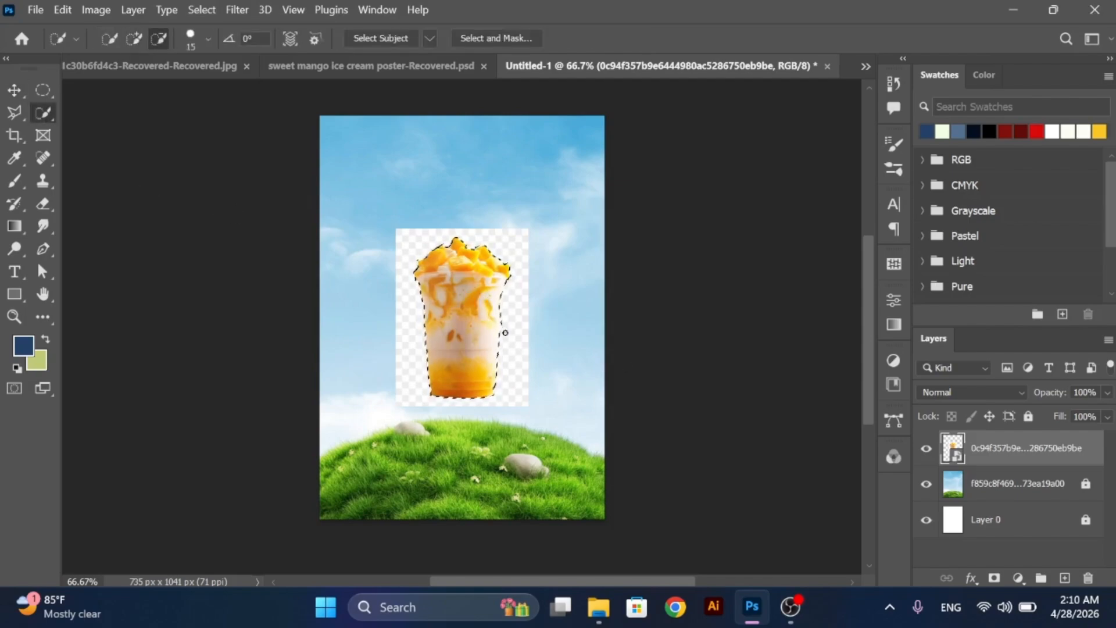
- Invert the selection, rasterize the cup layer and erase the checkered background around the cup
left_click(15, 89)
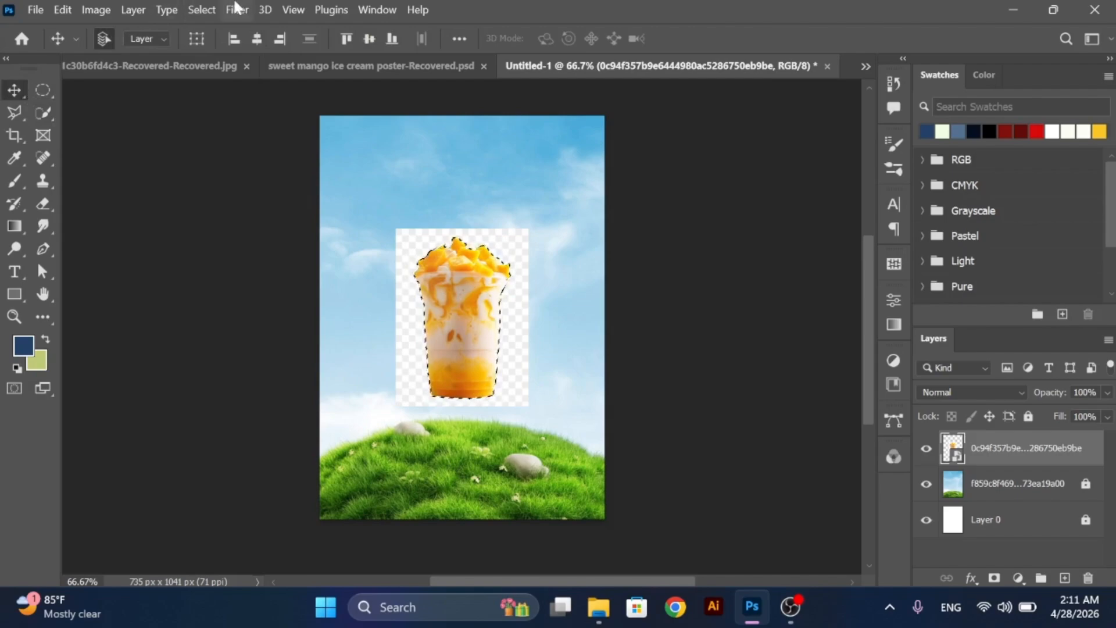
left_click(202, 10)
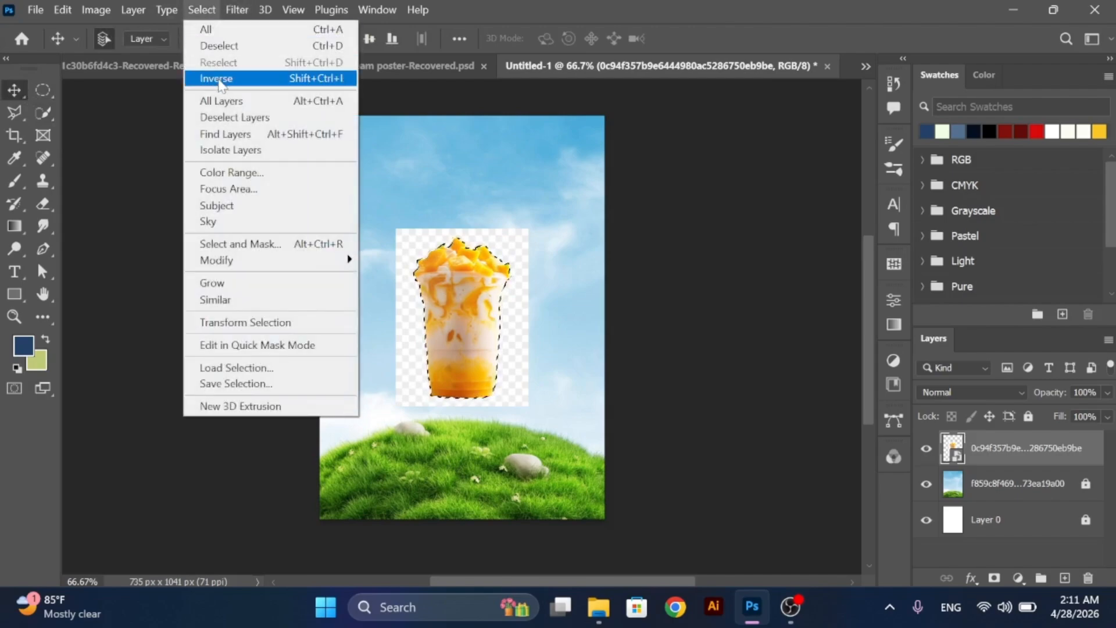
left_click(218, 77)
left_click(47, 208)
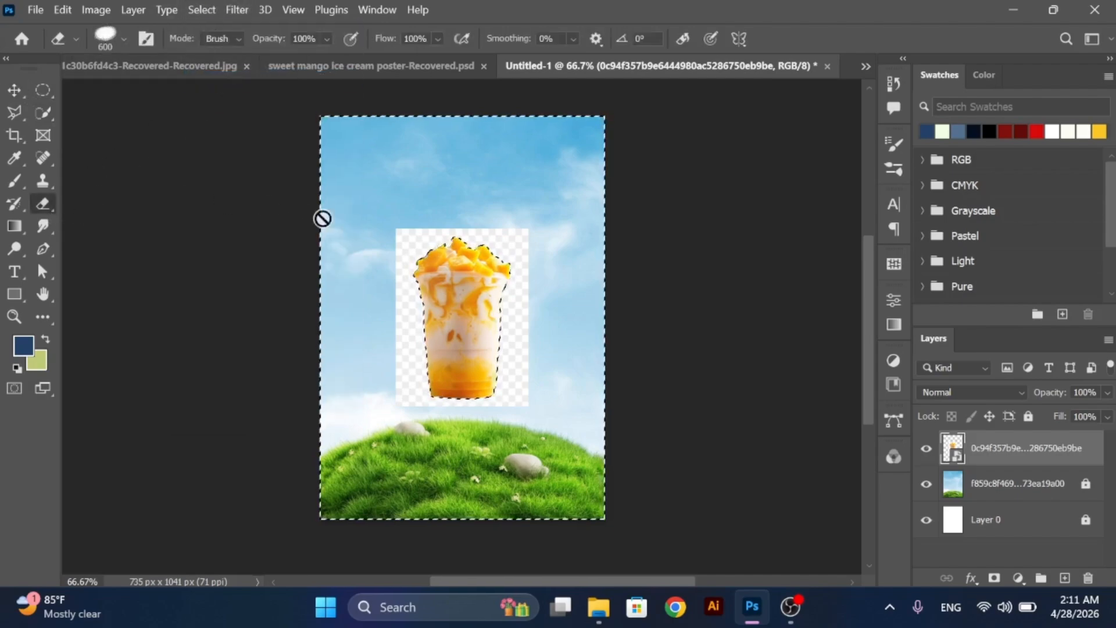
left_click(438, 262)
left_click(522, 252)
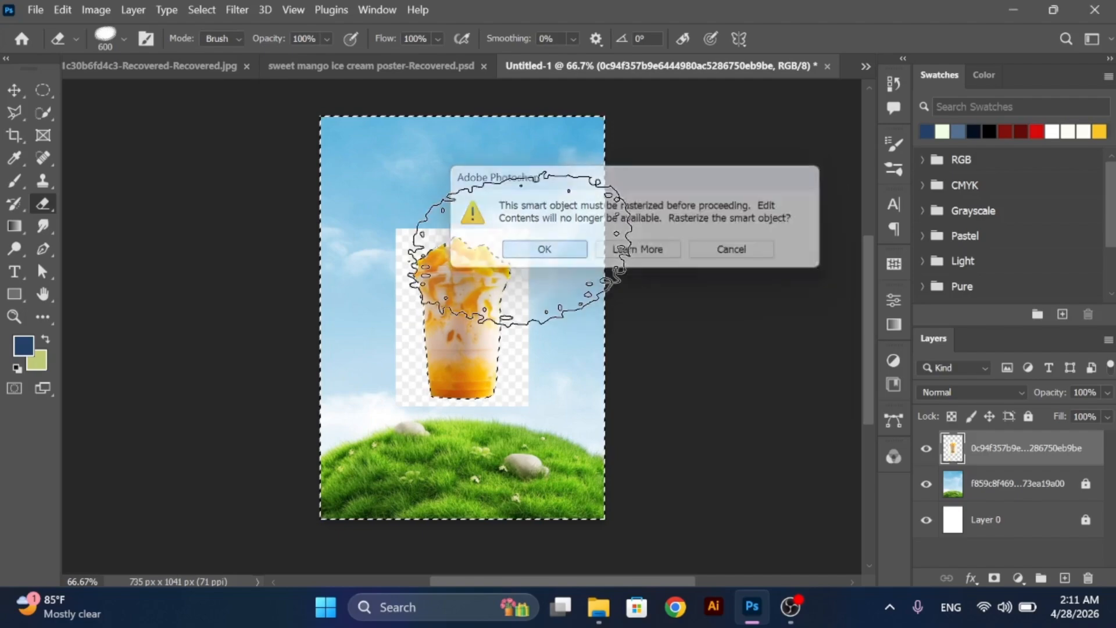
mouse_move(488, 249)
left_mouse_down()
mouse_move(500, 406)
mouse_move(414, 368)
mouse_move(393, 226)
mouse_move(395, 268)
mouse_move(411, 230)
mouse_move(433, 382)
mouse_move(490, 312)
left_mouse_up()
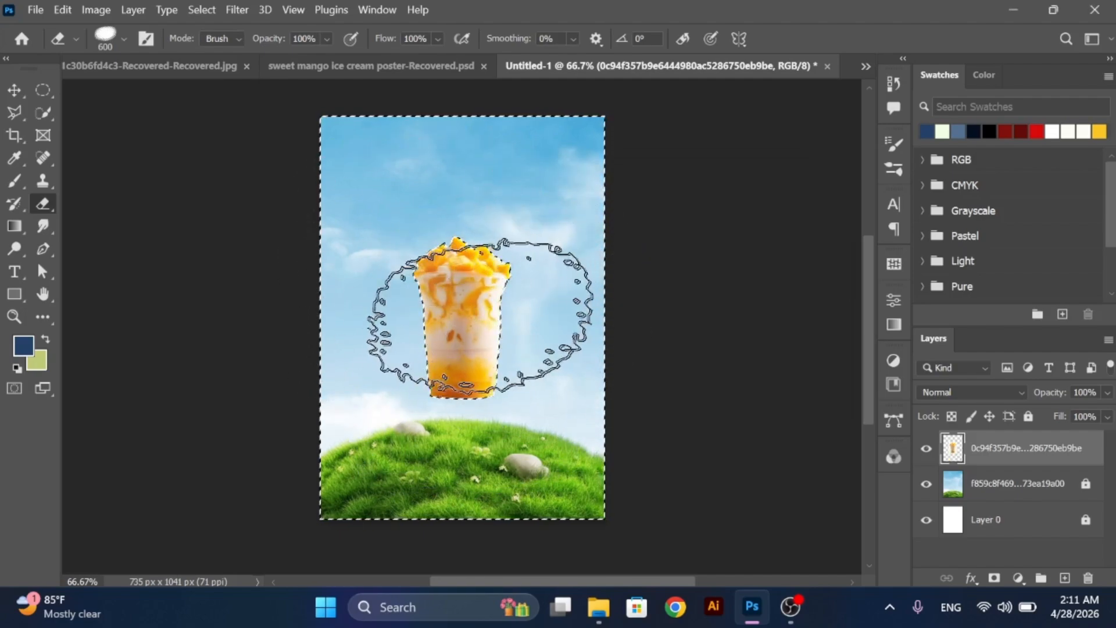
- Clear the selection and set the cup, slightly enlarged, on top of the grassy hill
left_click(14, 90)
left_click(198, 10)
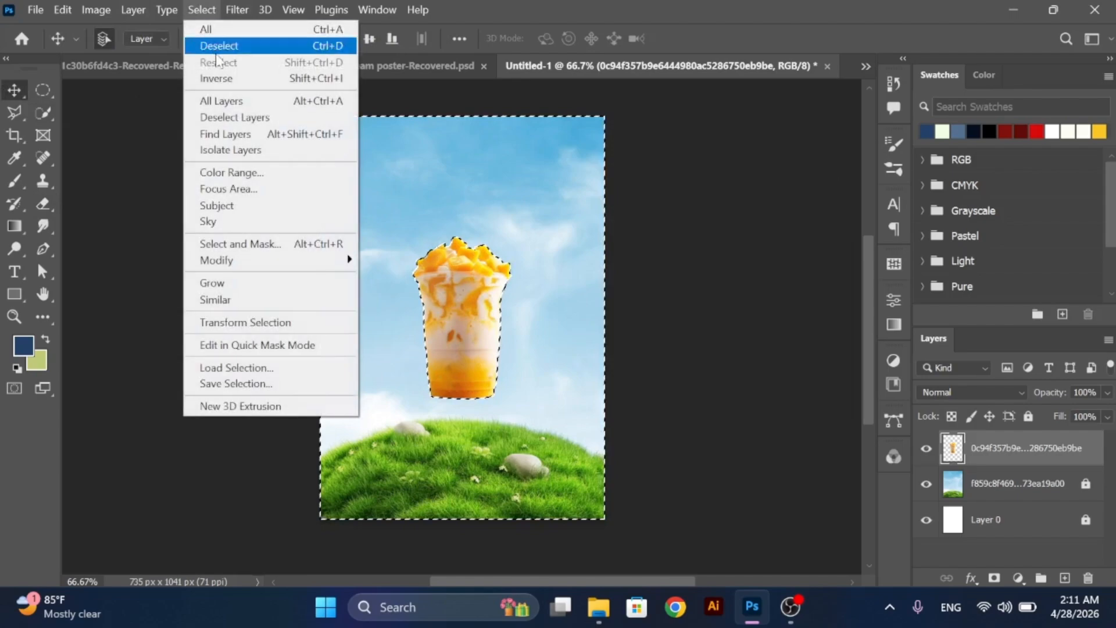
left_click(243, 48)
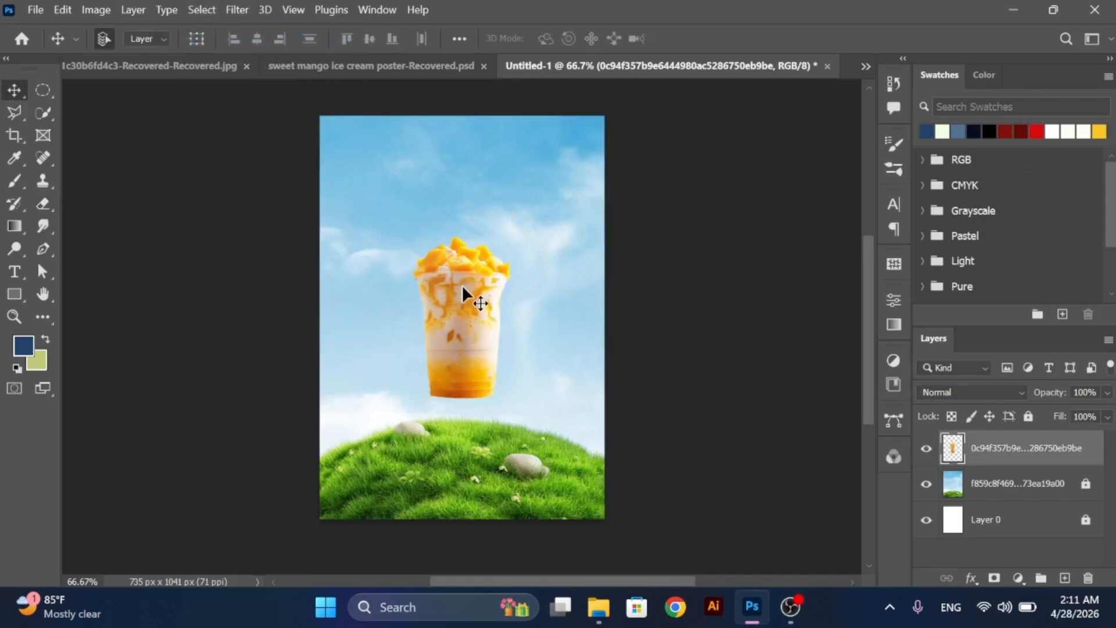
left_click_drag(462, 284, 480, 387)
left_click(808, 453)
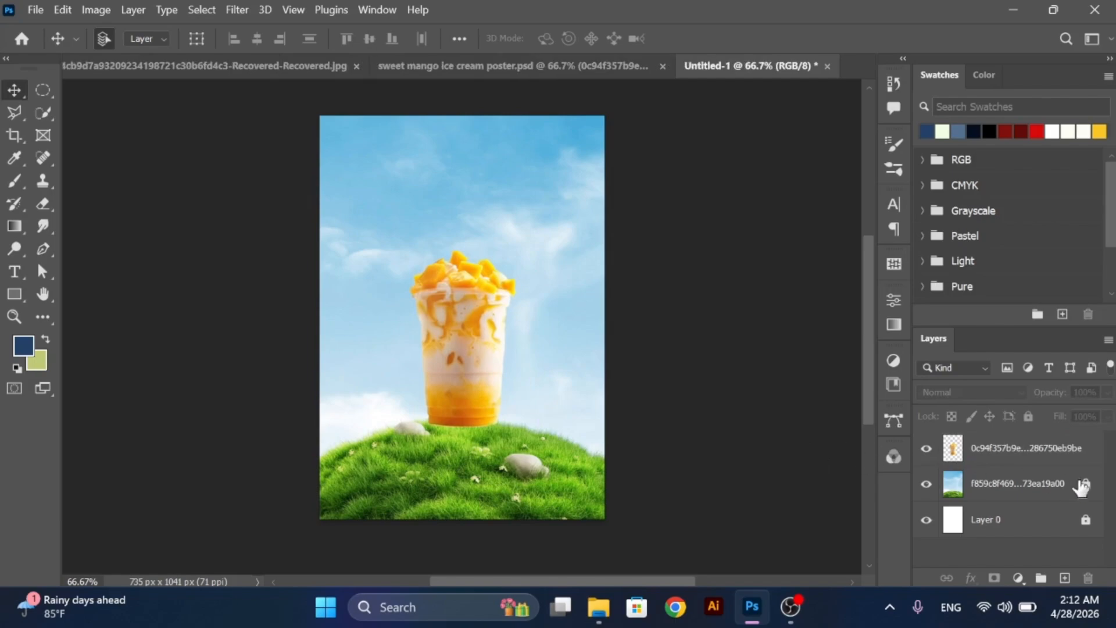
- Unlock the landscape layer and select the patch of grass beneath the cup with the Quick Selection tool
left_click(1053, 490)
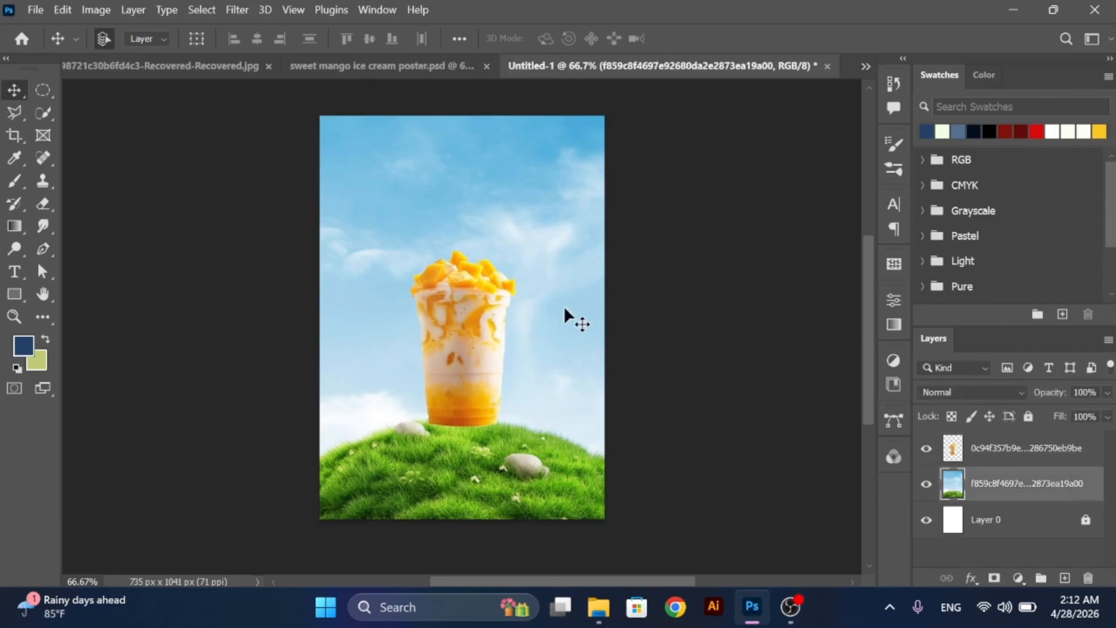
left_click(40, 129)
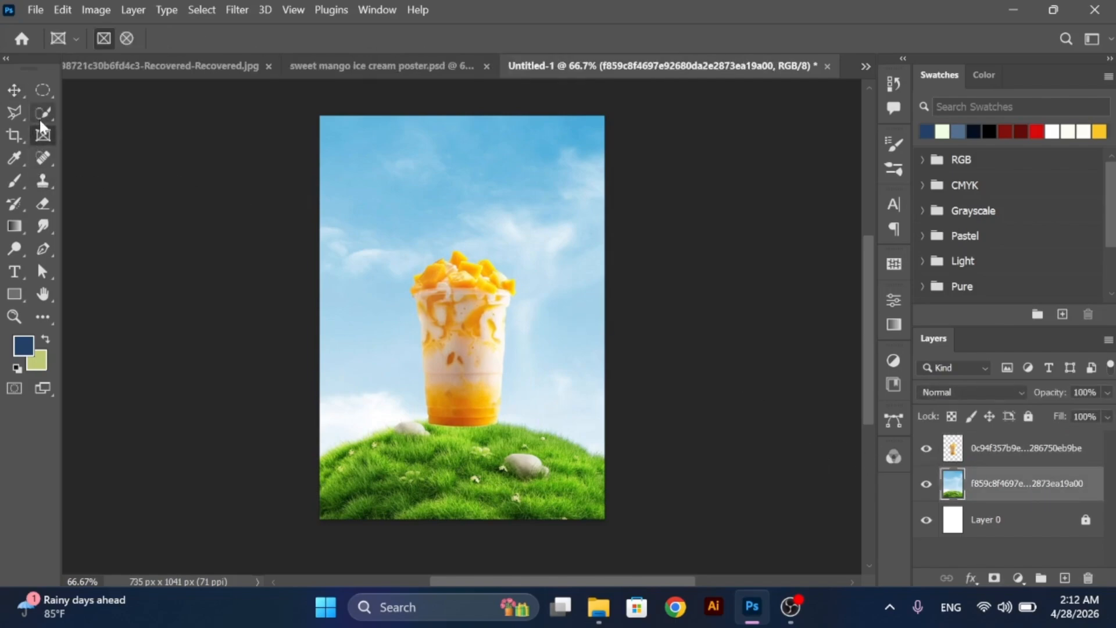
left_click(39, 120)
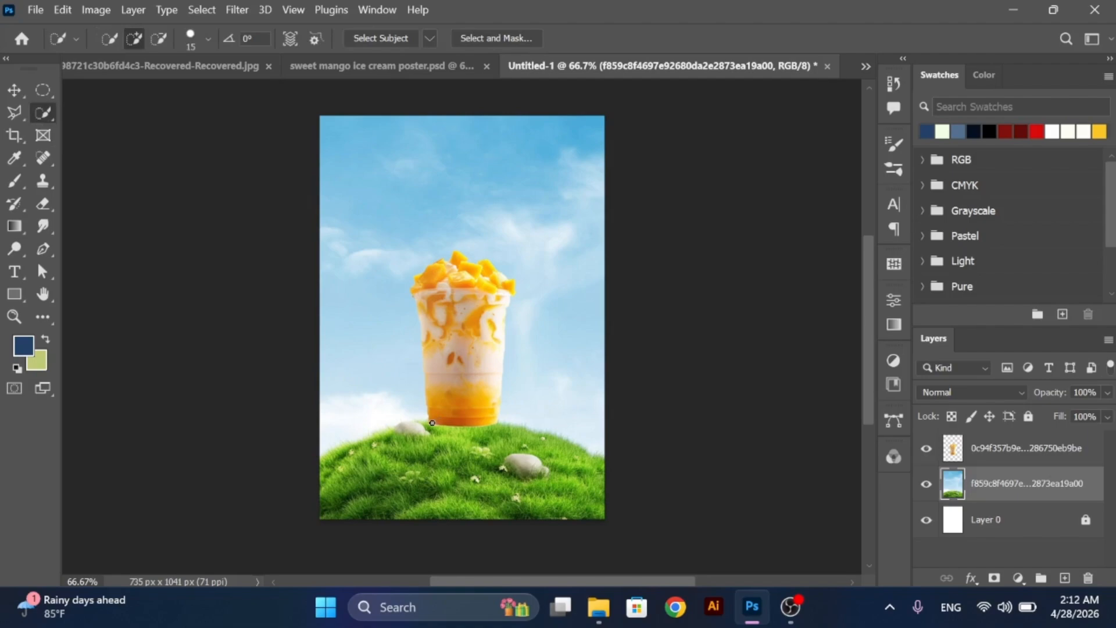
left_click(507, 434)
key("alt")
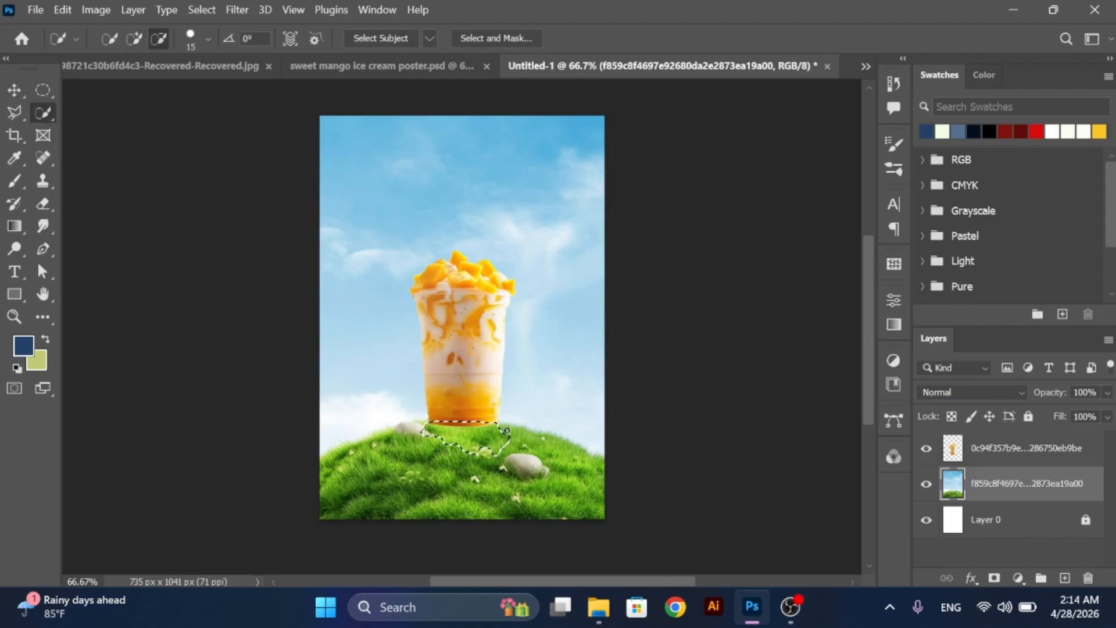
- Copy the selected grass to a new layer and move that layer above the cup to cover its base
left_click(24, 86)
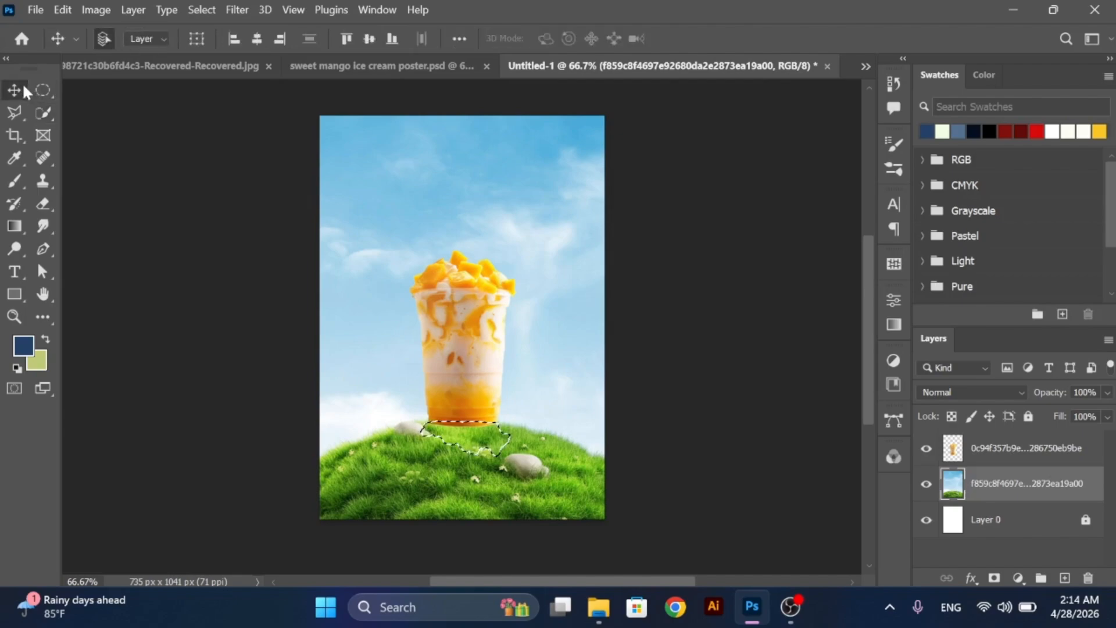
key("ctrl+j")
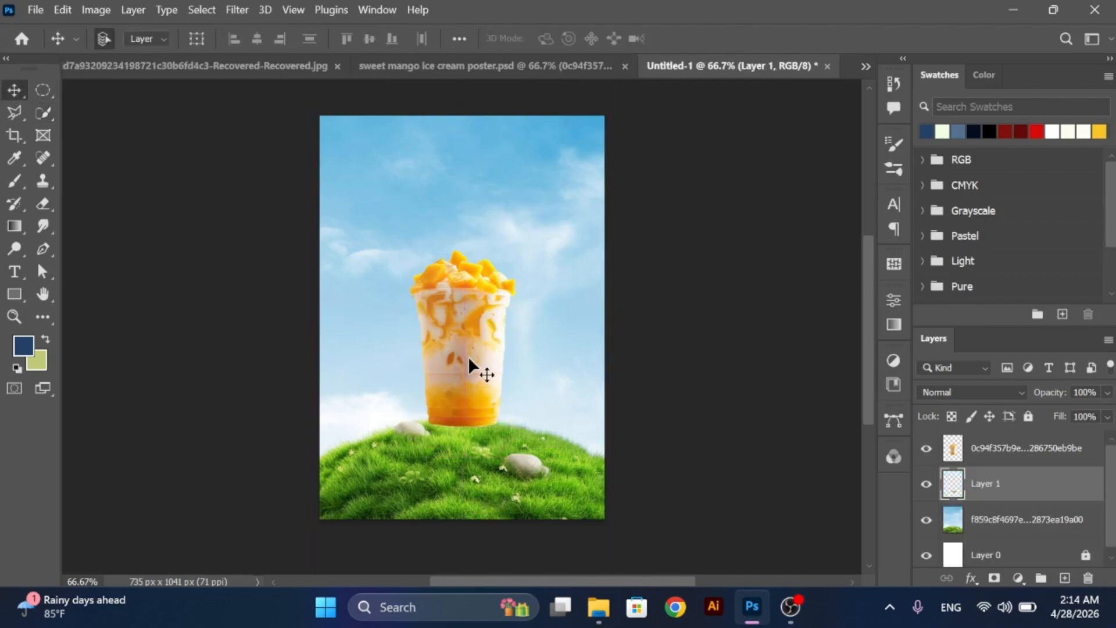
left_click_drag(1001, 490, 988, 455)
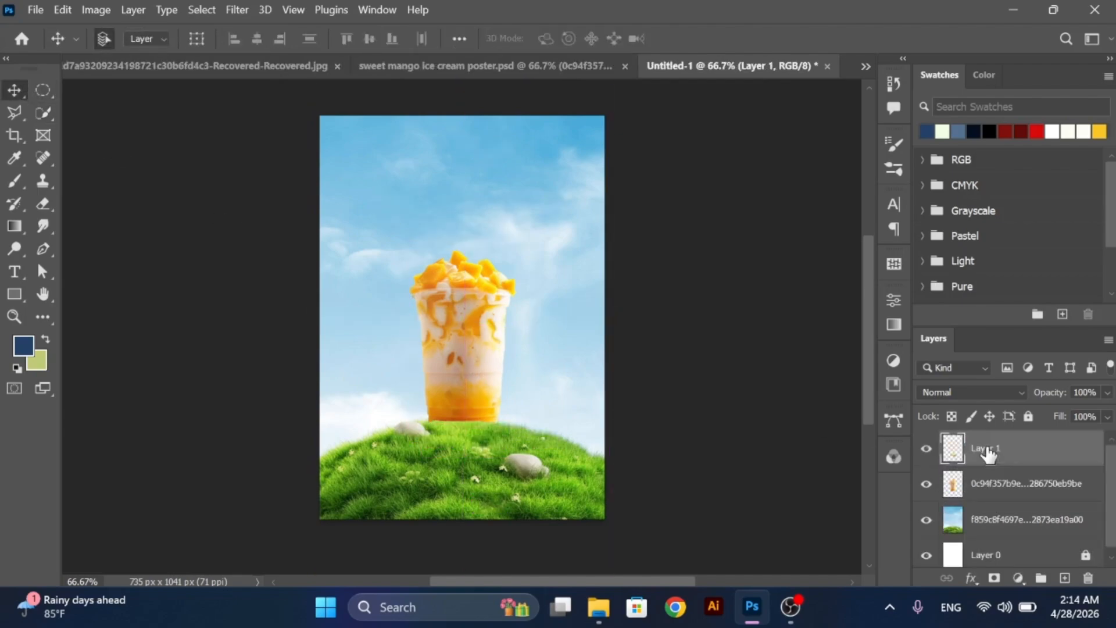
- Lock both the cup layer and the grass copy layer
left_click(986, 482)
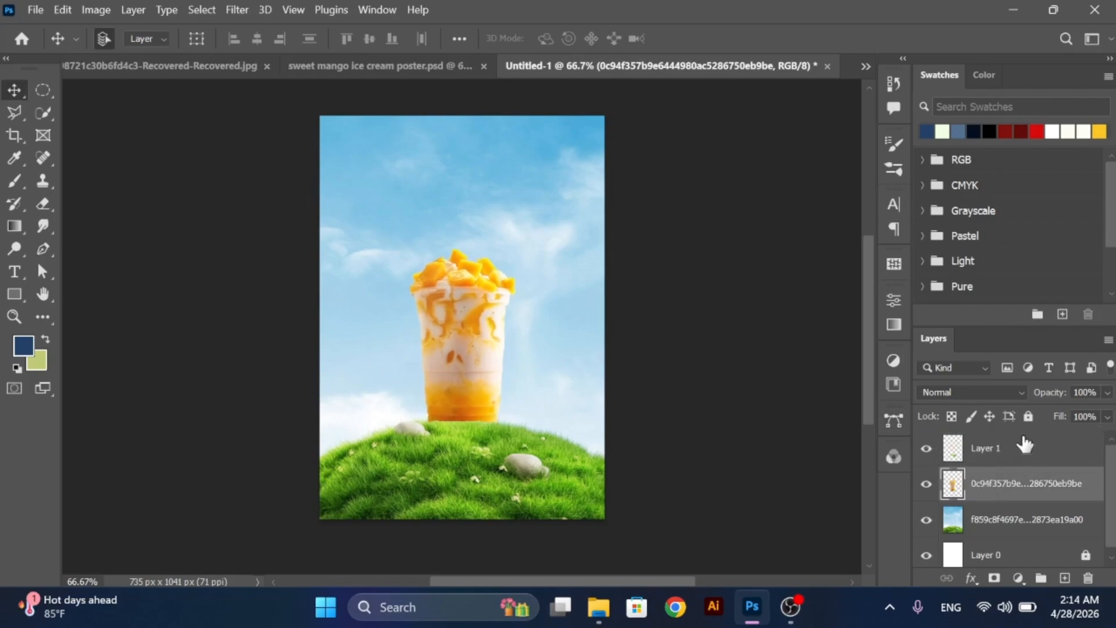
left_click(1029, 416)
left_click(1019, 446)
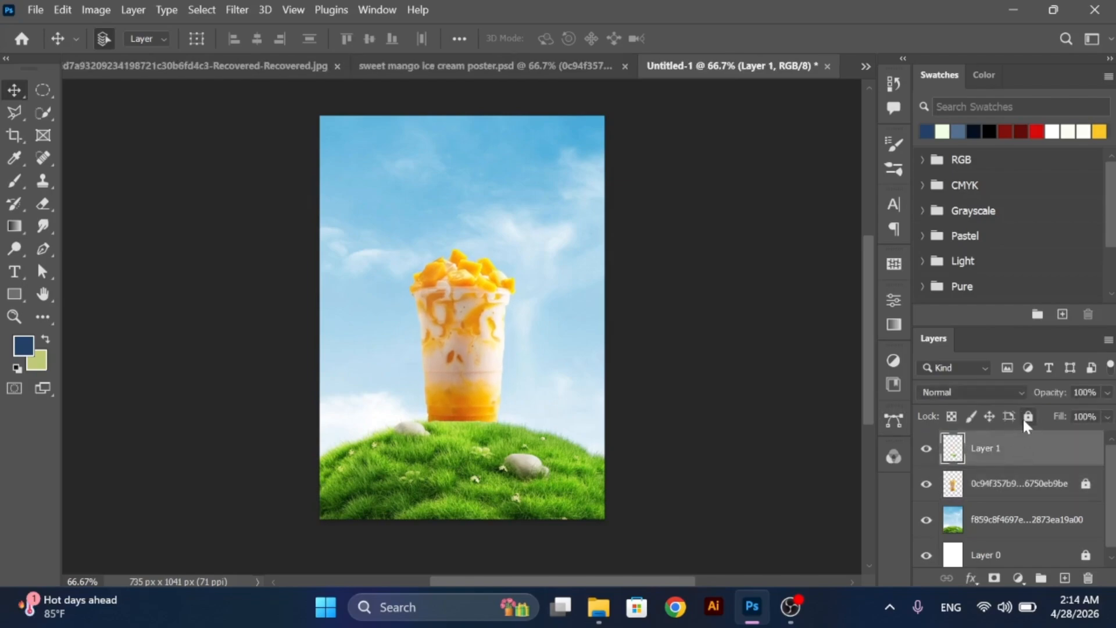
left_click(1024, 417)
left_click(790, 442)
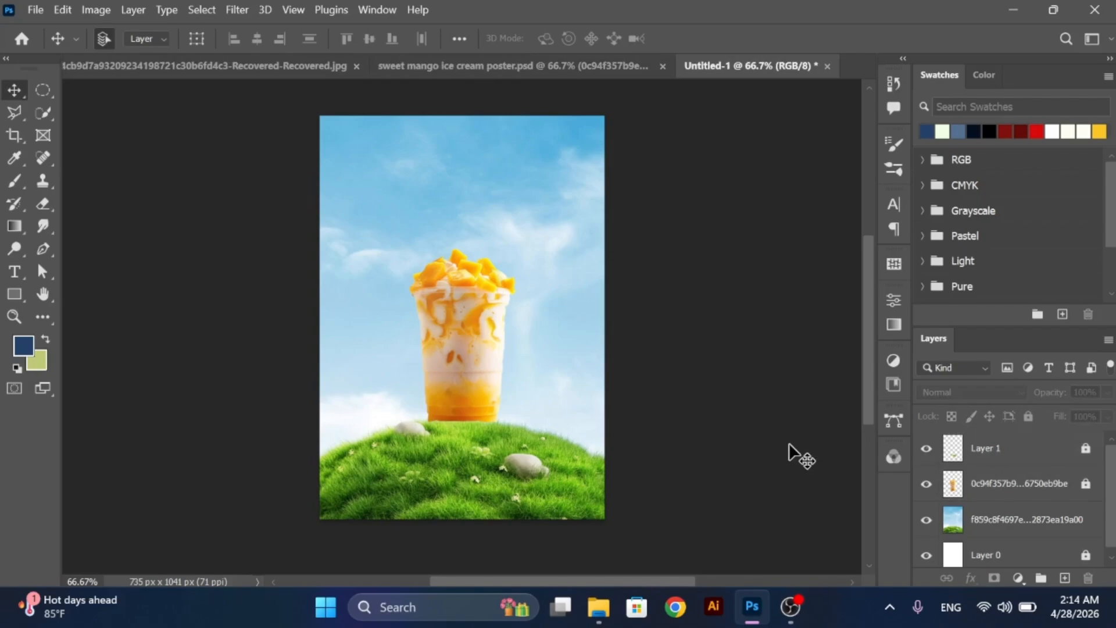
- Place the totapuri-mango-pulp-1831160 image from File Explorer into the poster at its original scale
left_click(599, 607)
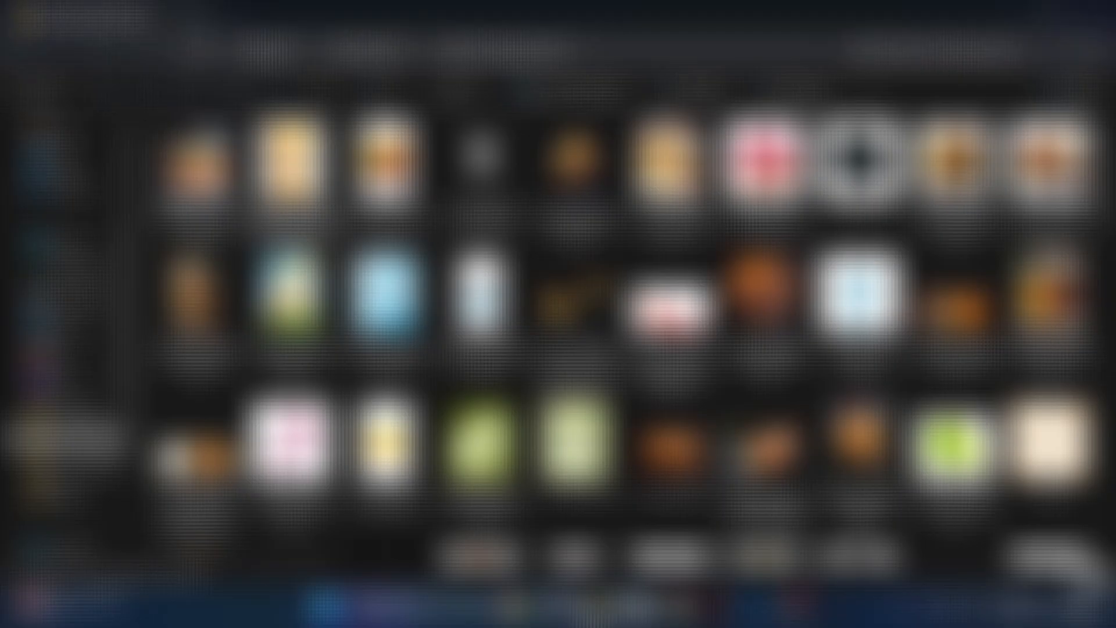
left_click_drag(794, 492, 442, 314)
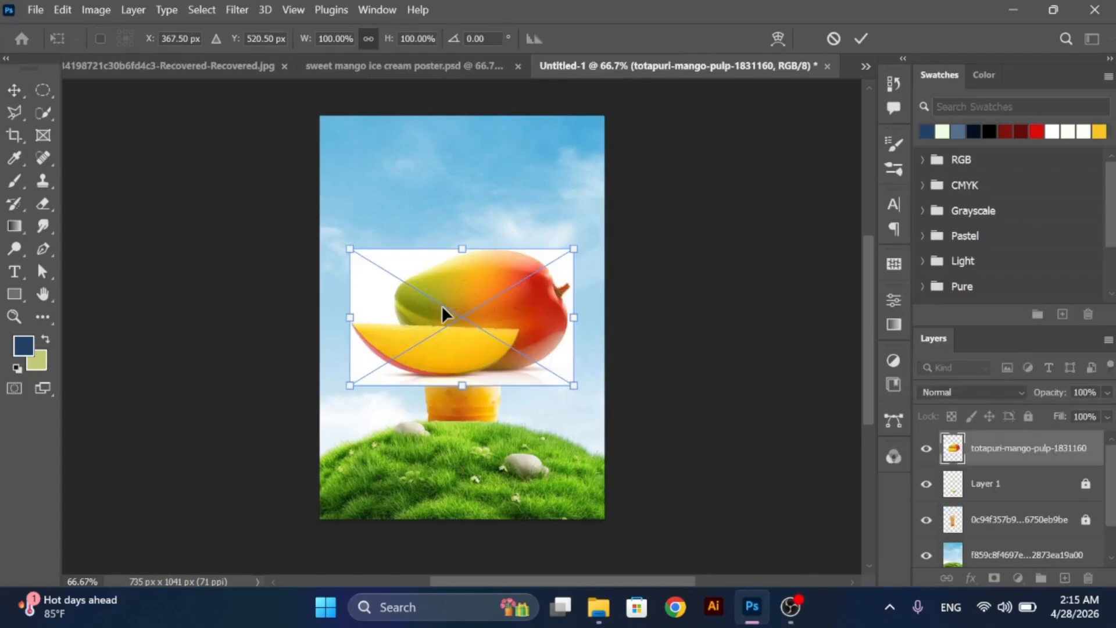
left_click(20, 90)
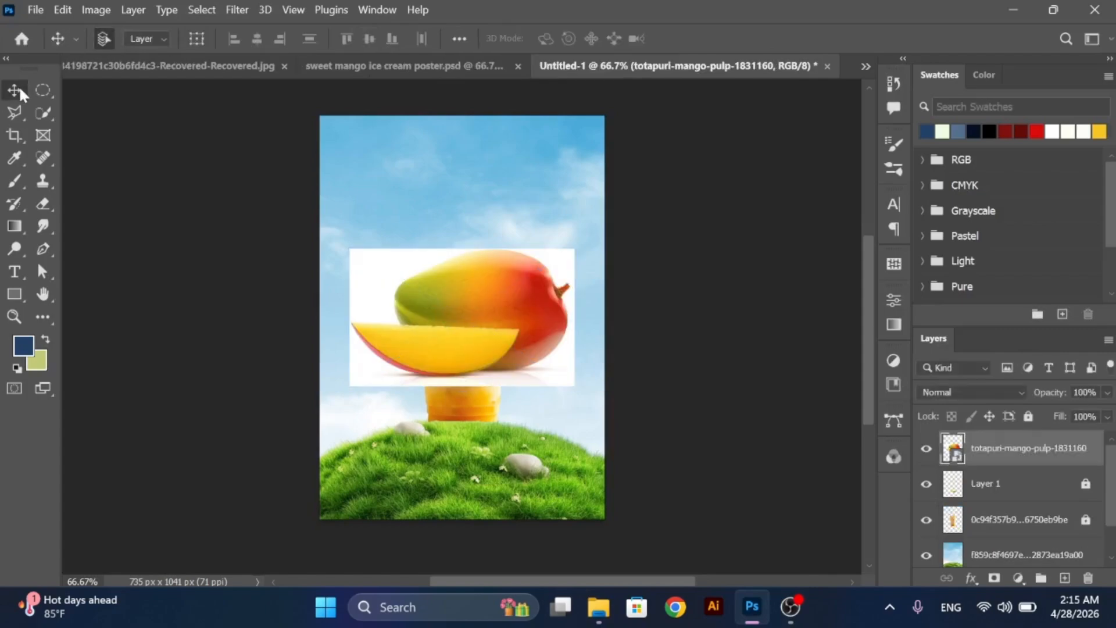
- Select the mango and its slice with Select Subject and invert the selection to cover the white background
left_click(202, 10)
left_click(241, 205)
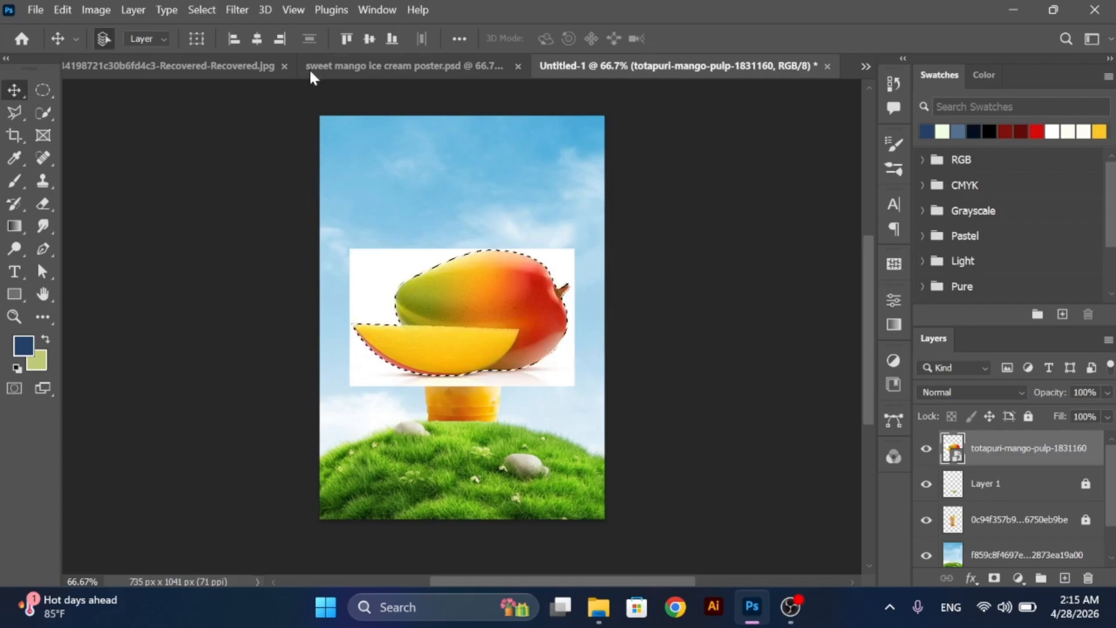
left_click(201, 10)
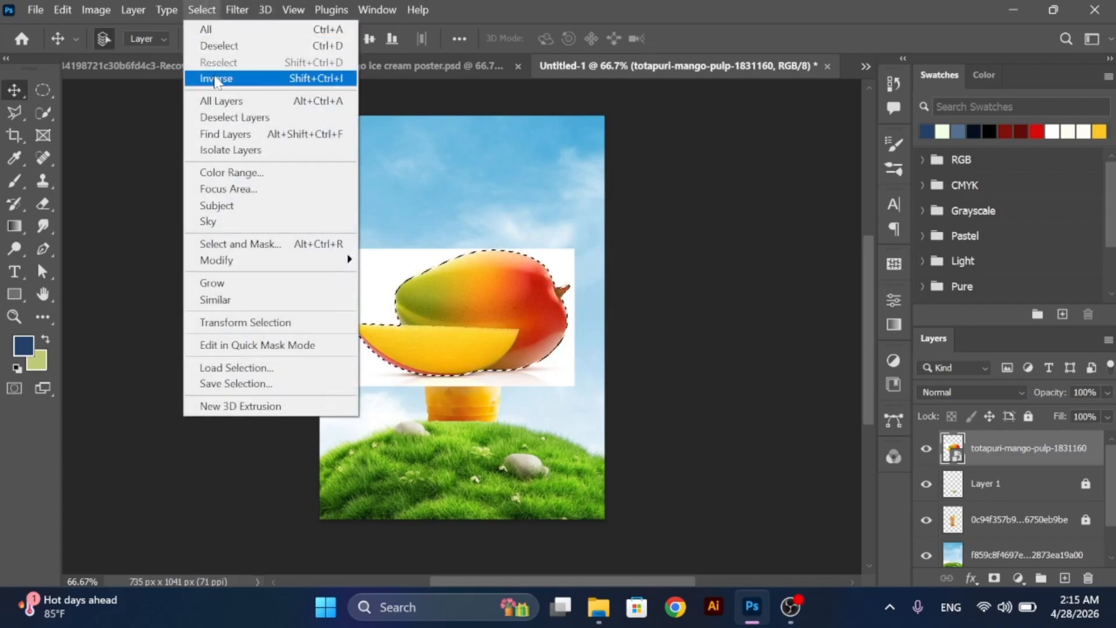
left_click(215, 78)
- Rasterize the mango layer, erase its white background with a 300 px eraser, and clear the selection
left_click(43, 203)
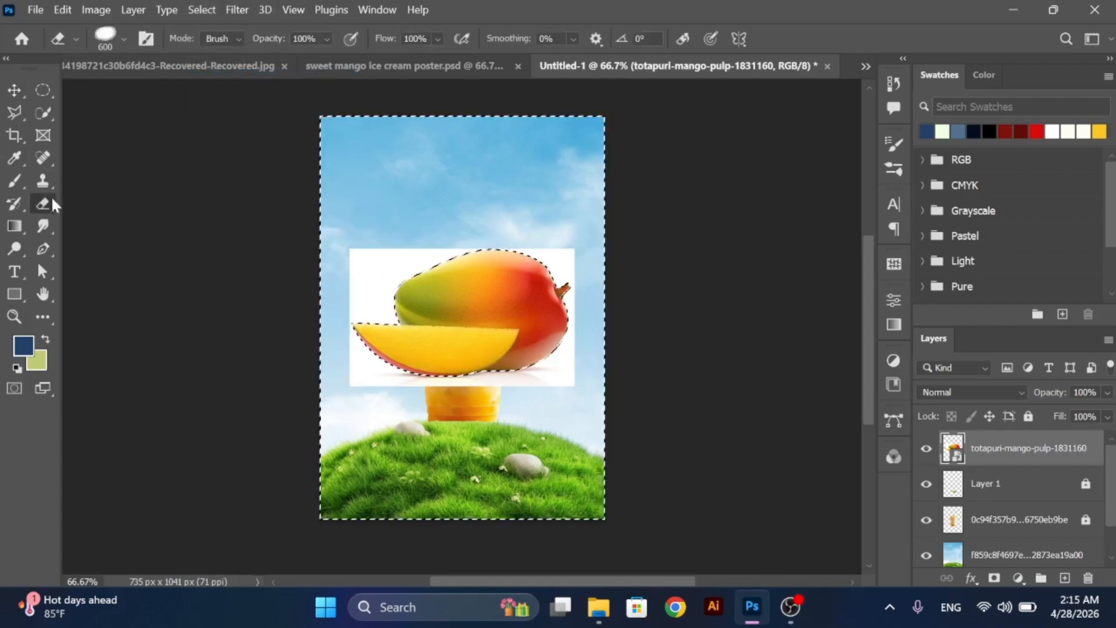
left_click(561, 275)
left_click(543, 250)
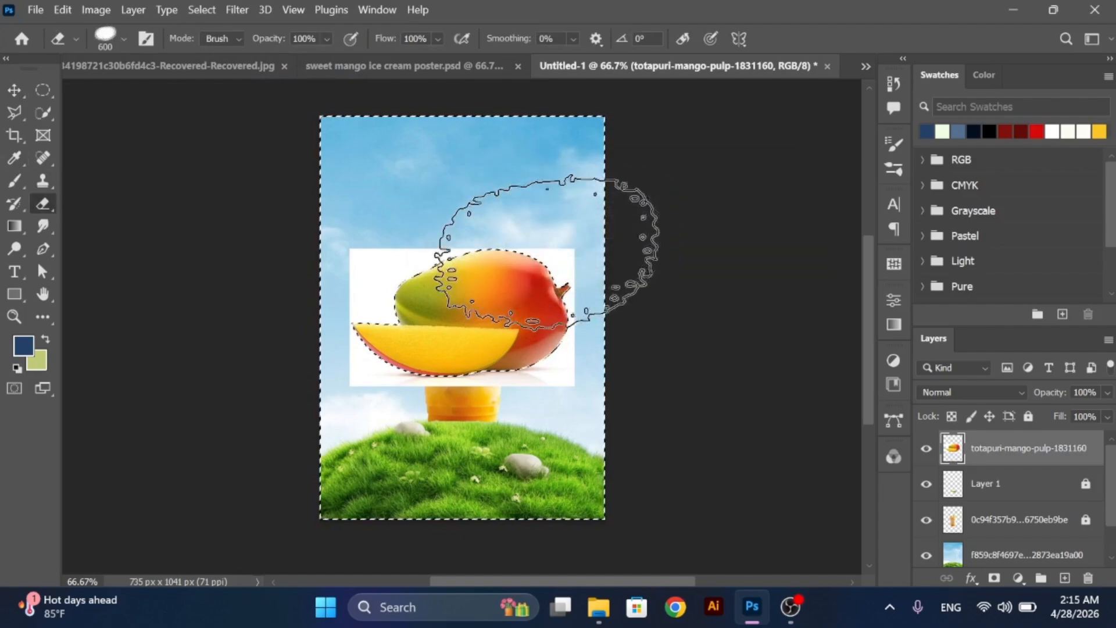
key("bracketleft")
key("bracketleft")
key("bracketleft")
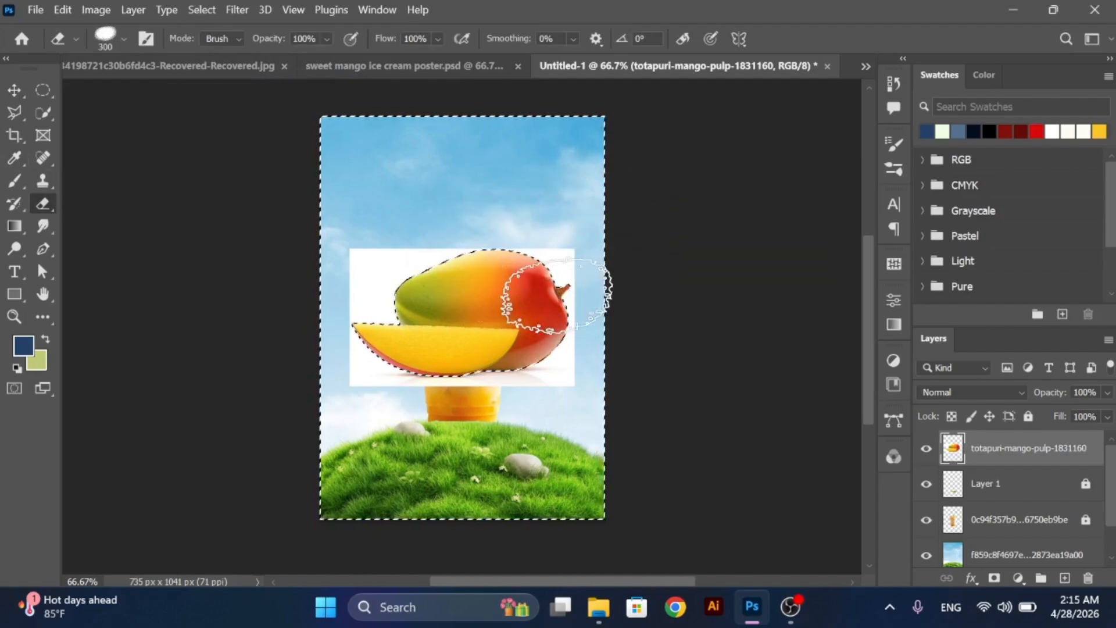
mouse_move(551, 262)
left_mouse_down()
mouse_move(553, 424)
mouse_move(548, 215)
mouse_move(489, 419)
mouse_move(485, 239)
mouse_move(416, 433)
mouse_move(455, 169)
mouse_move(376, 399)
mouse_move(412, 168)
mouse_move(338, 354)
mouse_move(356, 278)
mouse_move(374, 319)
left_mouse_up()
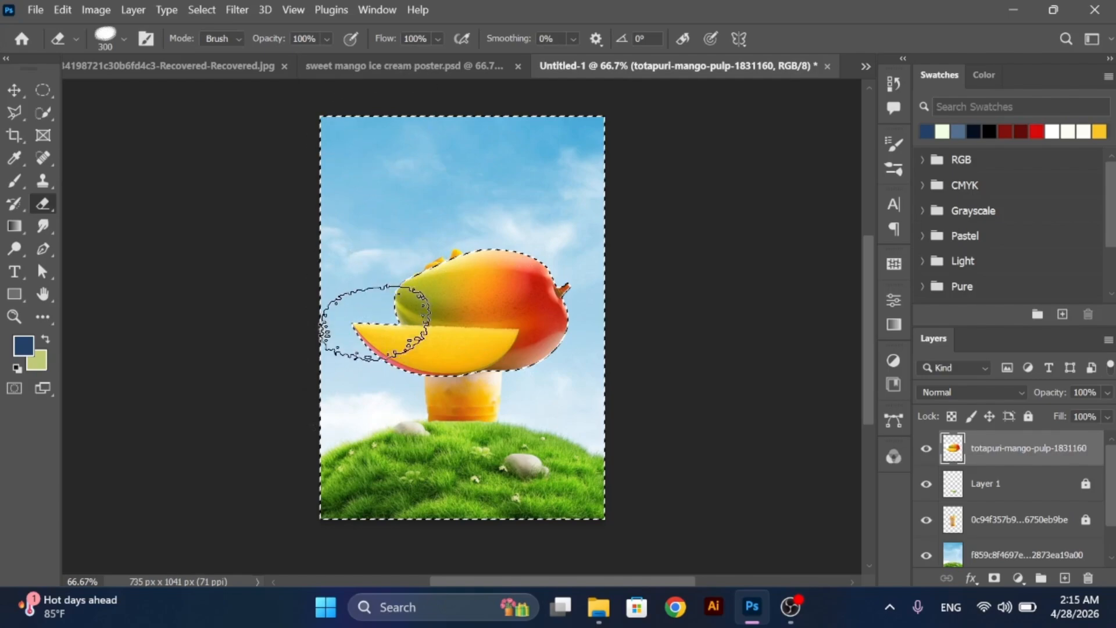
left_click(15, 91)
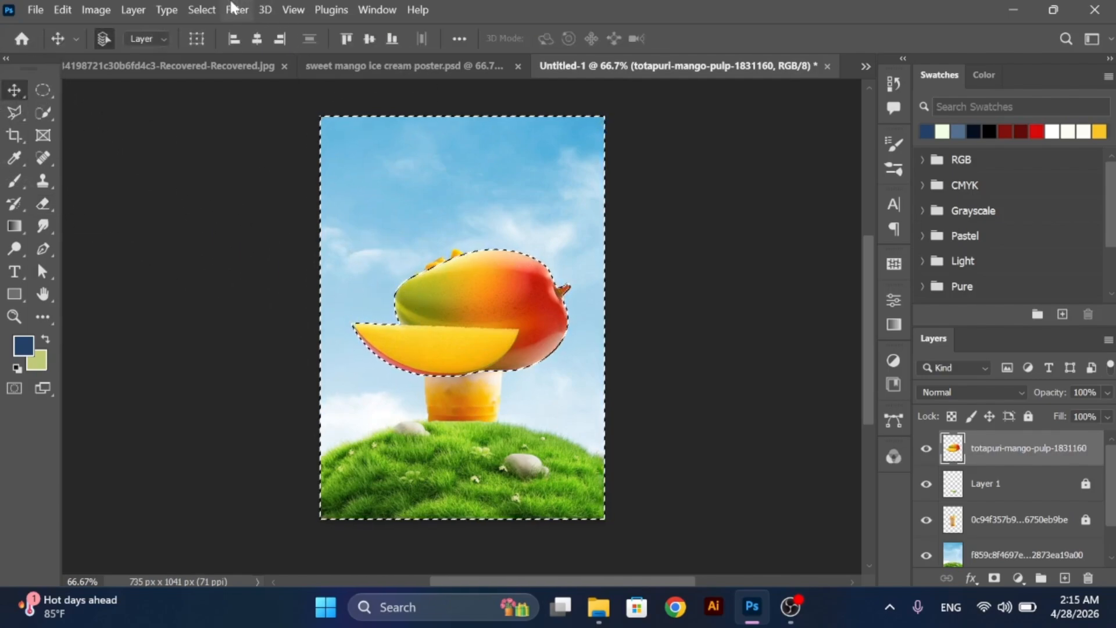
left_click(209, 4)
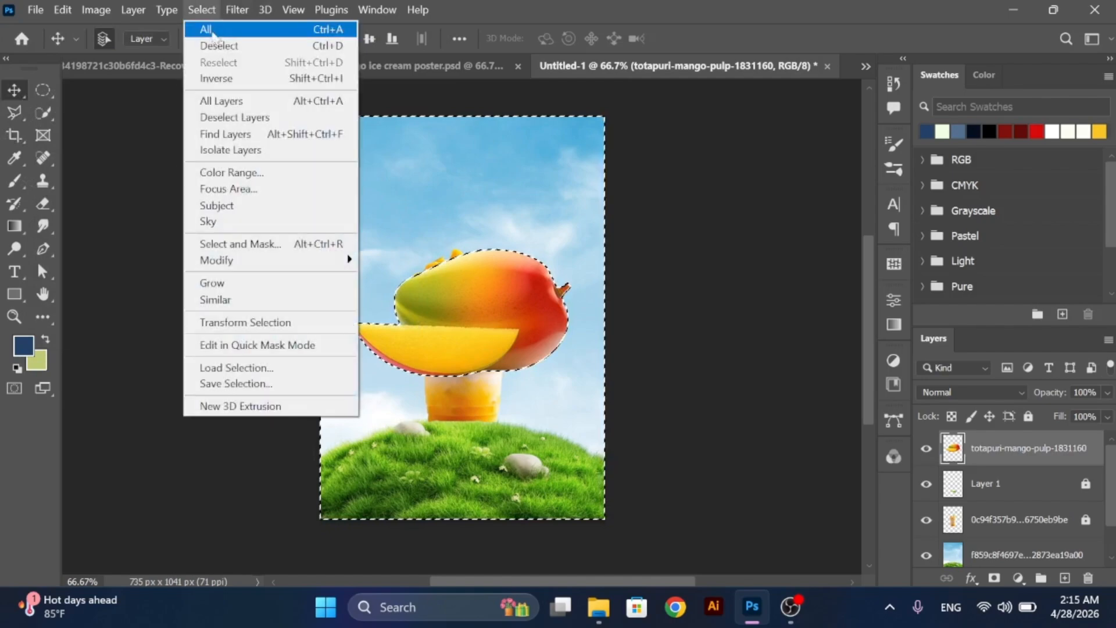
left_click(216, 44)
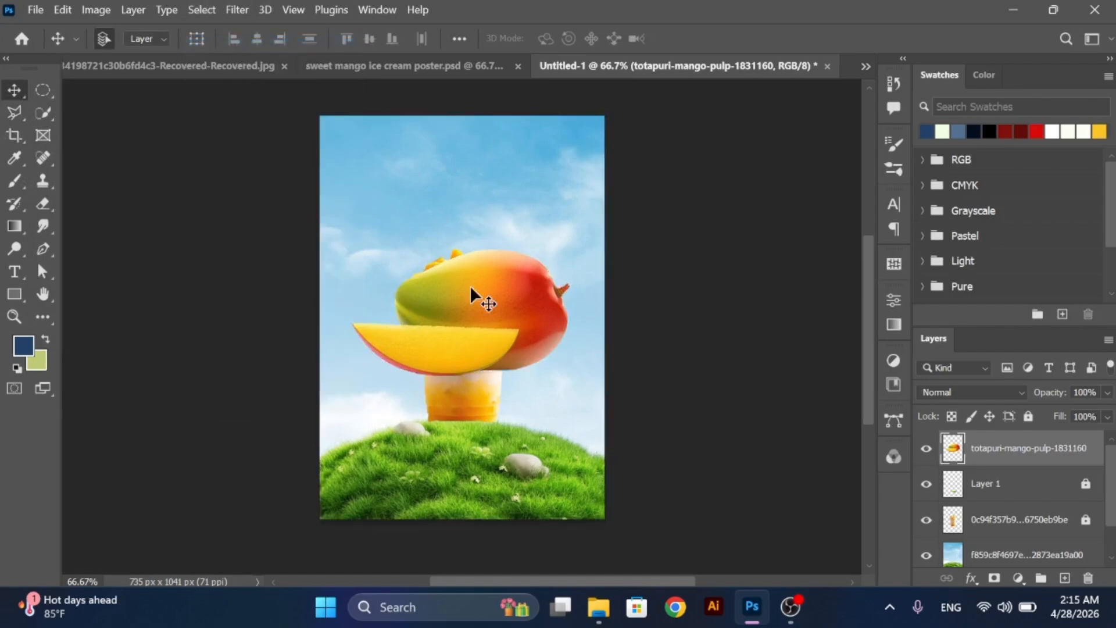
- Scale the mango to about 29%, rotate it about -43.5°, and set it above the small stone beside the cup's base
key("ctrl+t")
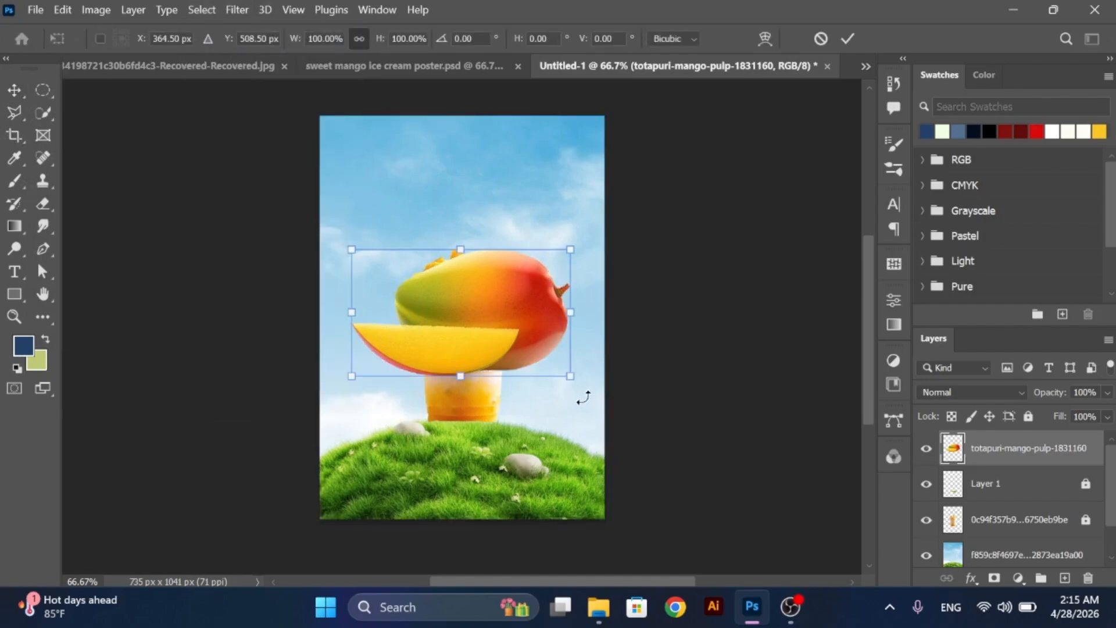
left_click_drag(583, 387, 401, 389)
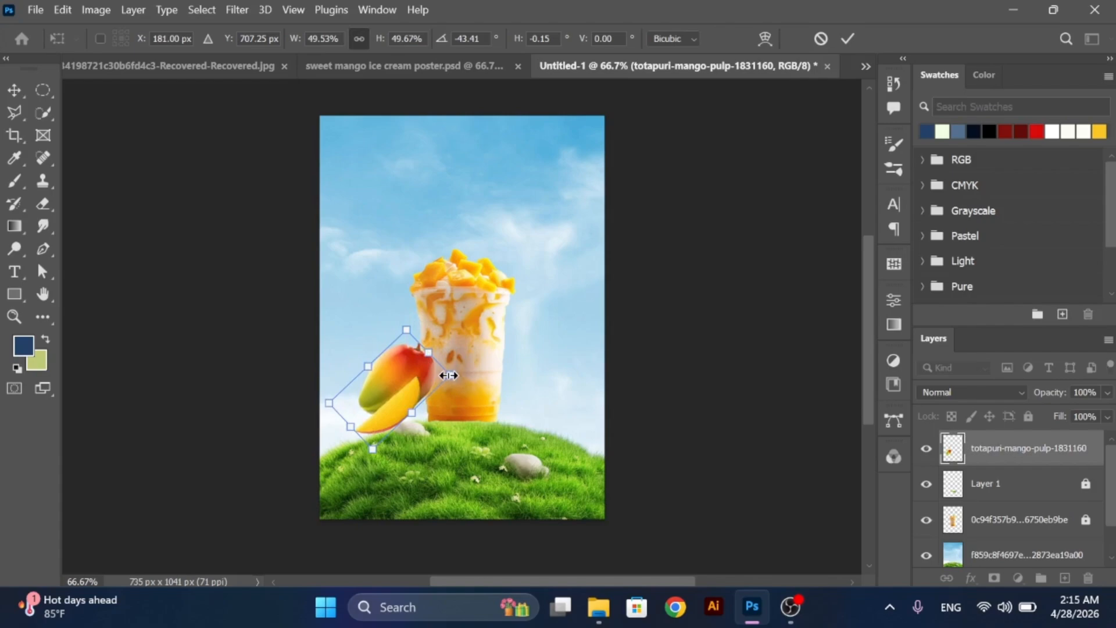
left_click_drag(449, 375, 405, 403)
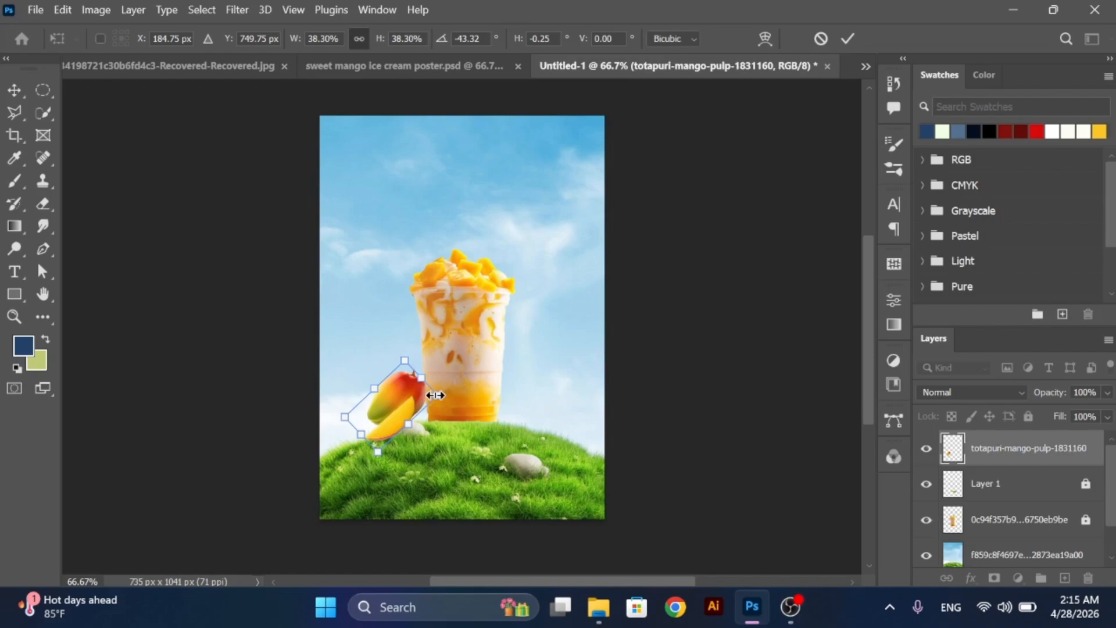
mouse_move(432, 395)
left_mouse_down()
mouse_move(425, 375)
mouse_move(412, 377)
mouse_move(412, 401)
left_mouse_up()
left_click(15, 87)
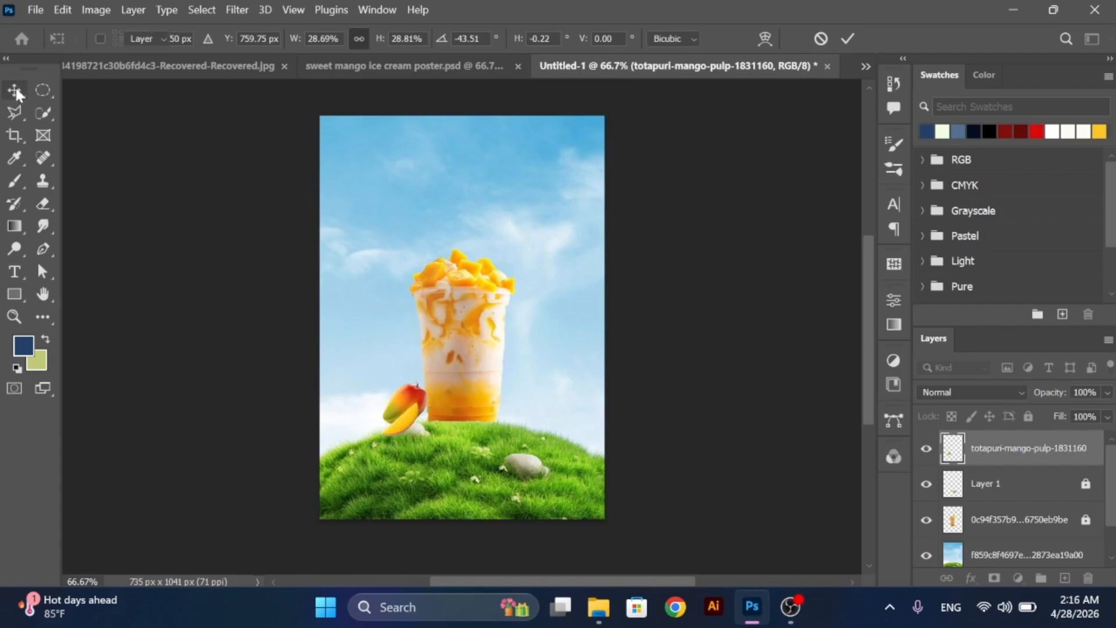
- Select the small stone and grass under the mango on the landscape layer with the Quick Selection tool
left_click(529, 434)
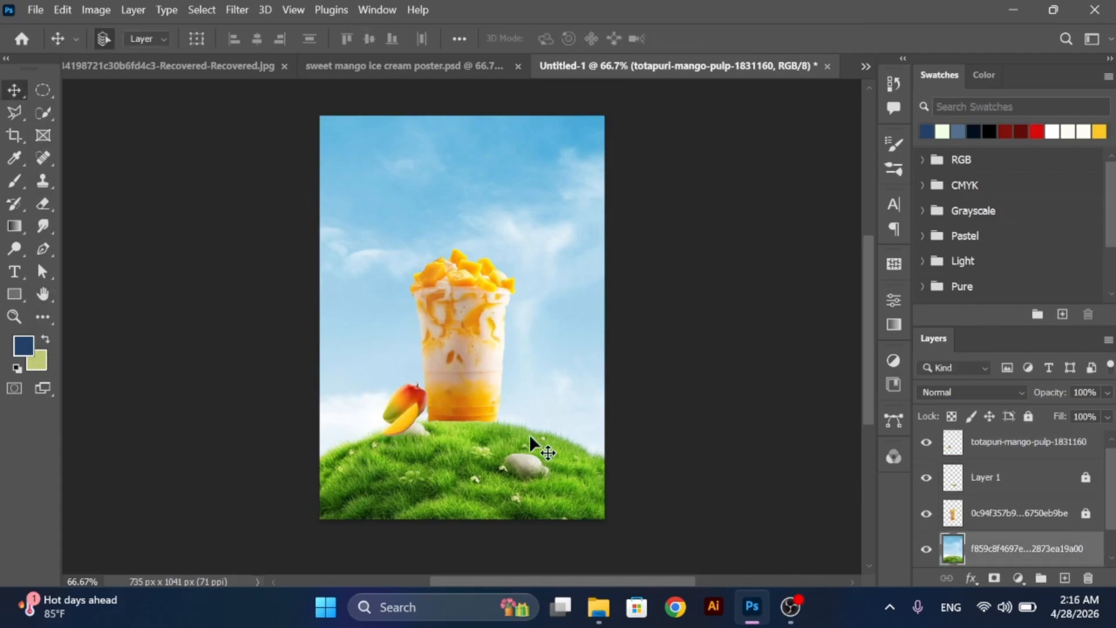
left_click(44, 114)
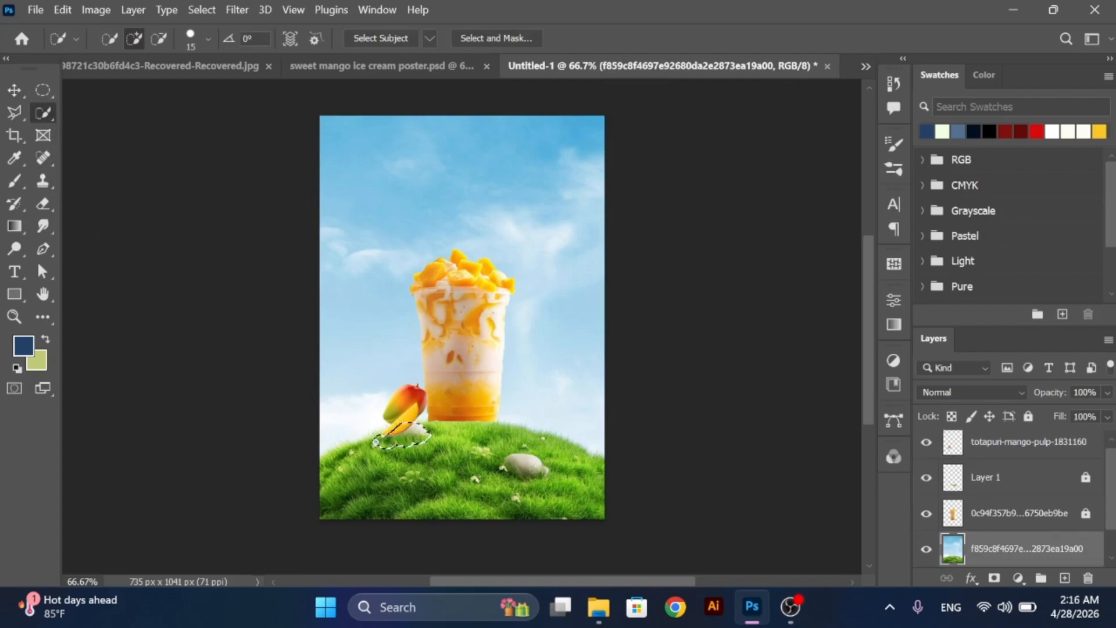
left_click_drag(376, 442, 396, 452)
- Copy the selected stone and grass to a new layer and move that layer above the mango
key("ctrl+j")
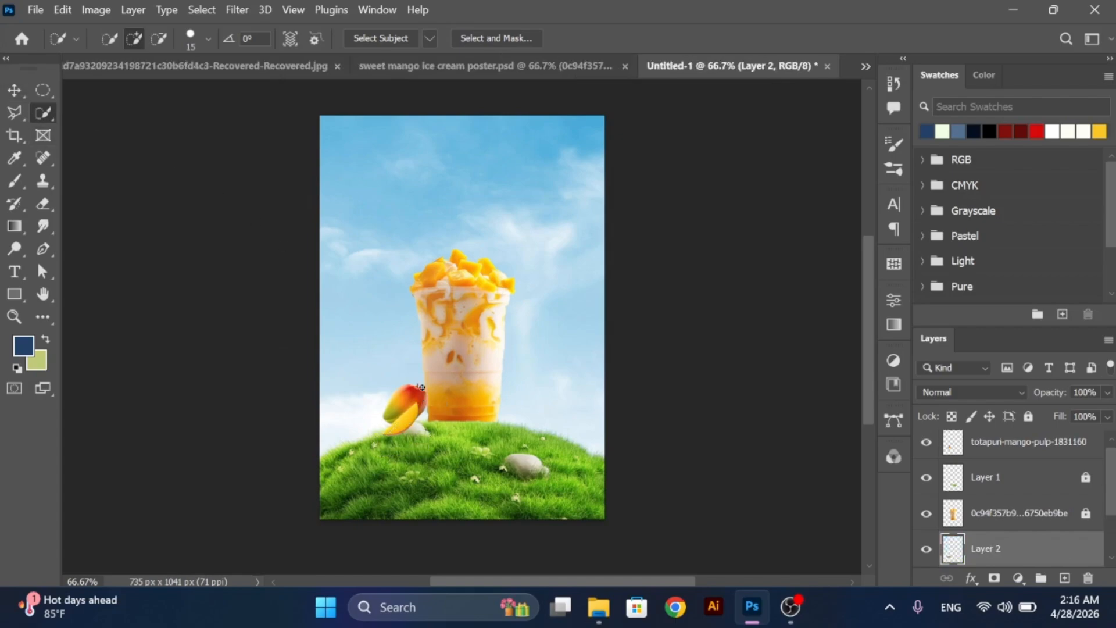
key("v")
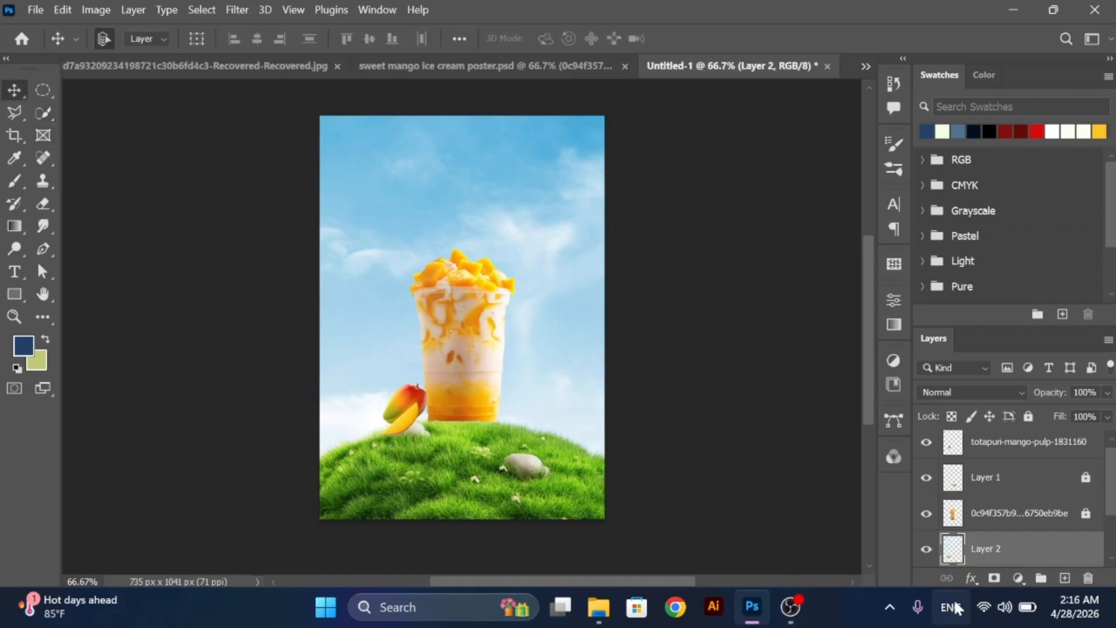
left_click_drag(1062, 536, 1046, 444)
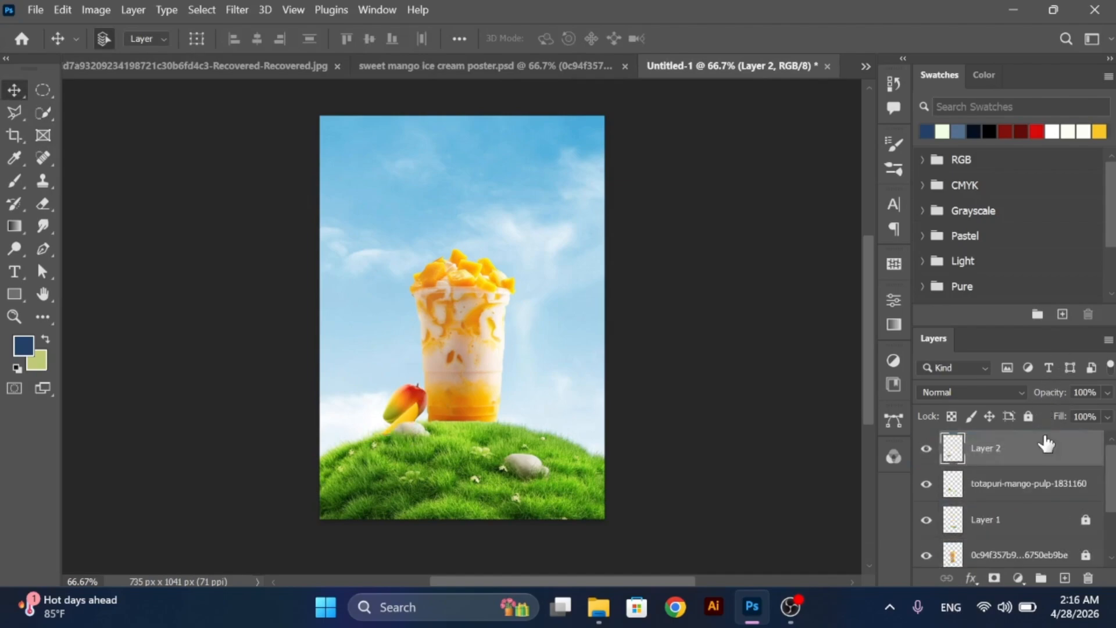
- Shift the mango slightly down behind the stone and move its layer beneath the cup layer
left_click(1012, 490)
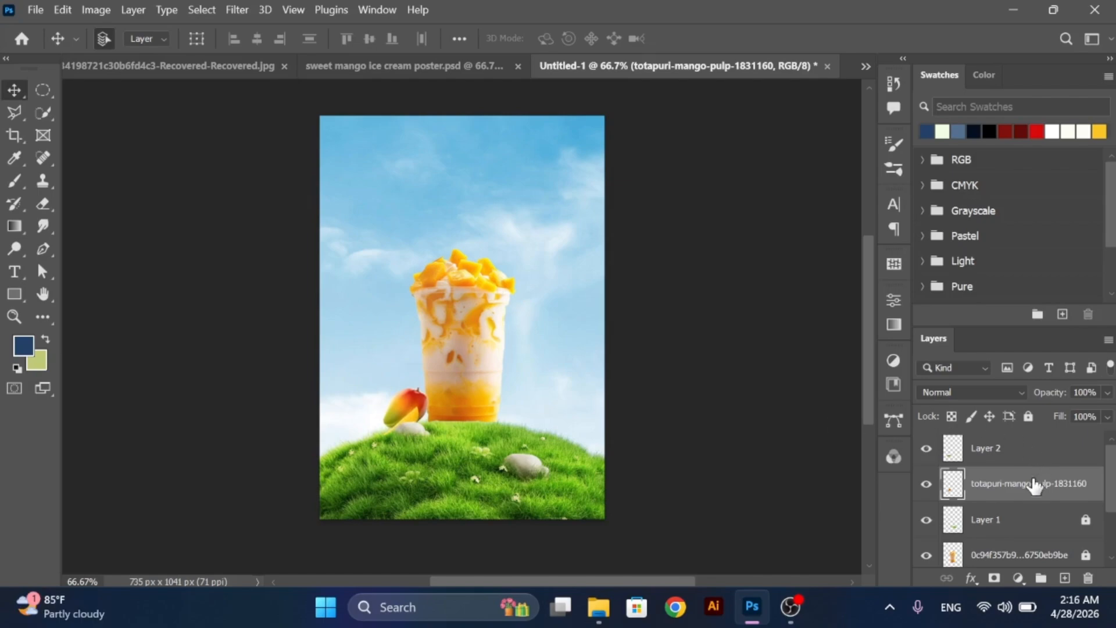
left_click_drag(1034, 485, 1021, 538)
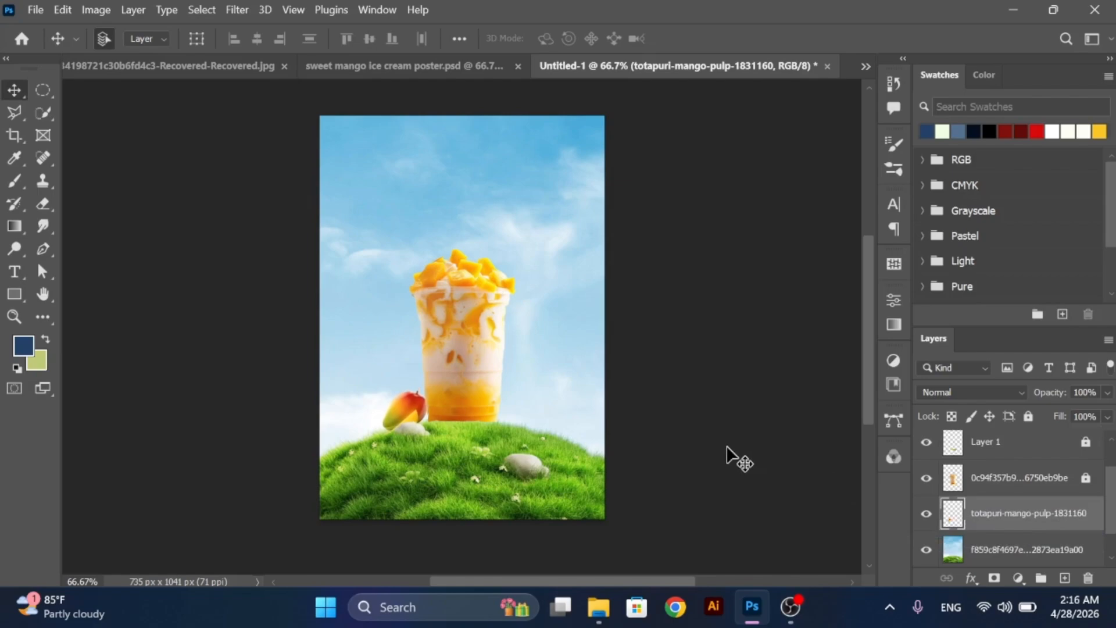
left_click(737, 459)
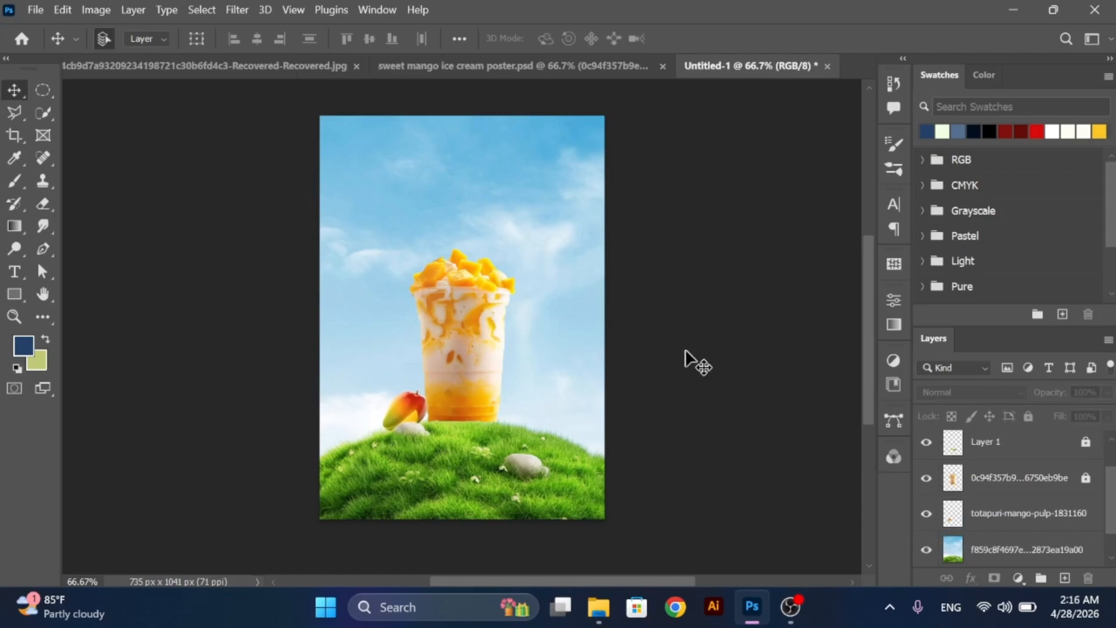
- Place the cubed mango image with green leaves from File Explorer into the poster, scaled to 87.14%
left_click(595, 595)
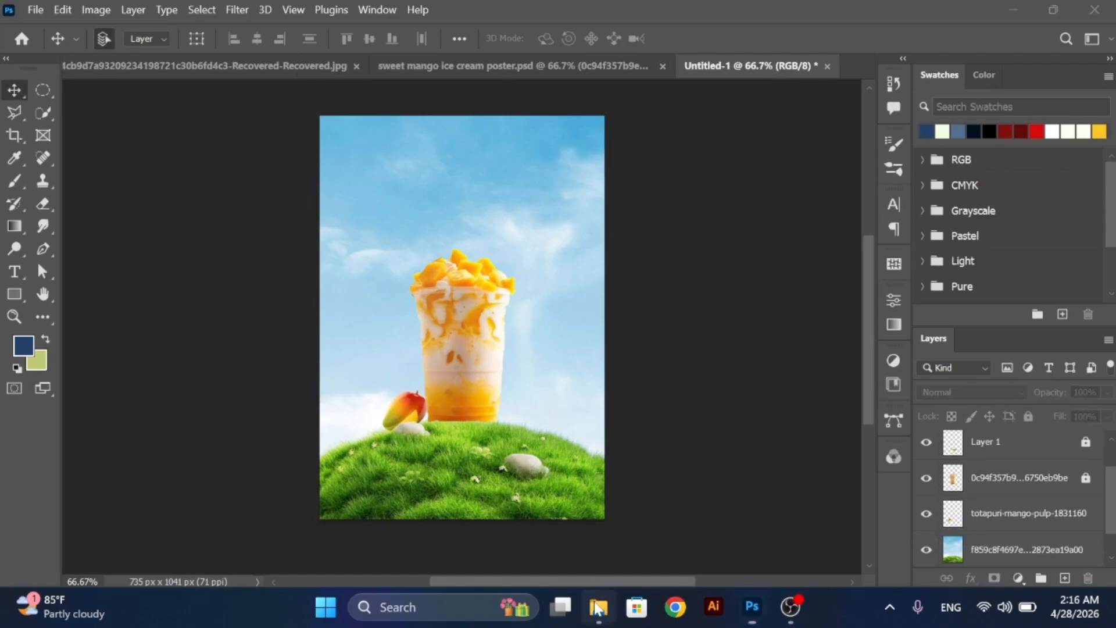
left_click_drag(386, 440, 464, 371)
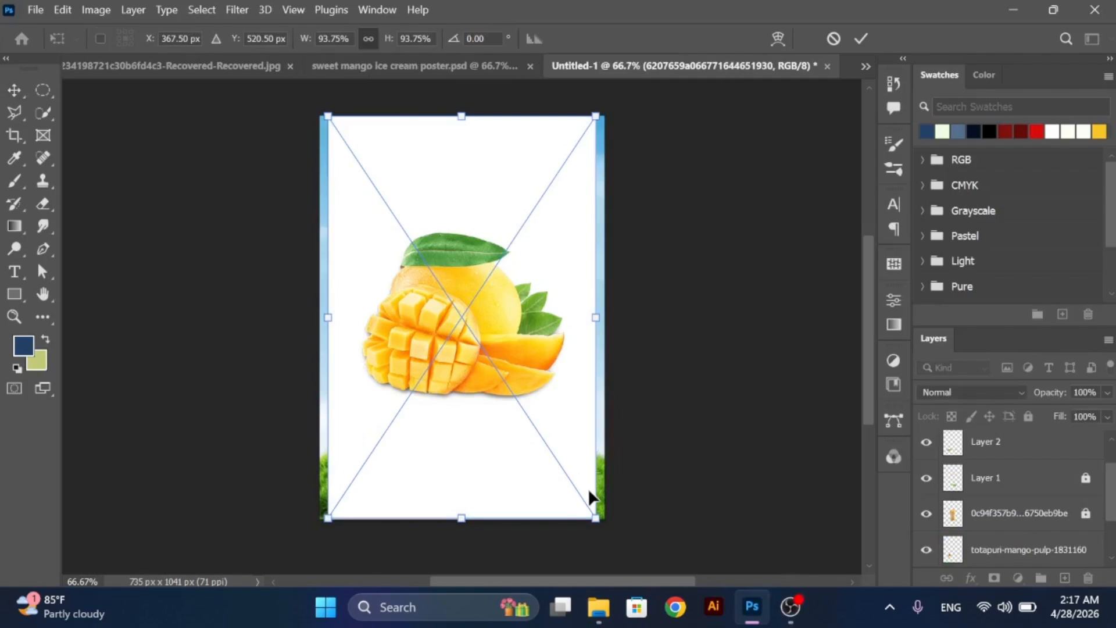
left_click_drag(597, 515, 586, 504)
left_click(21, 88)
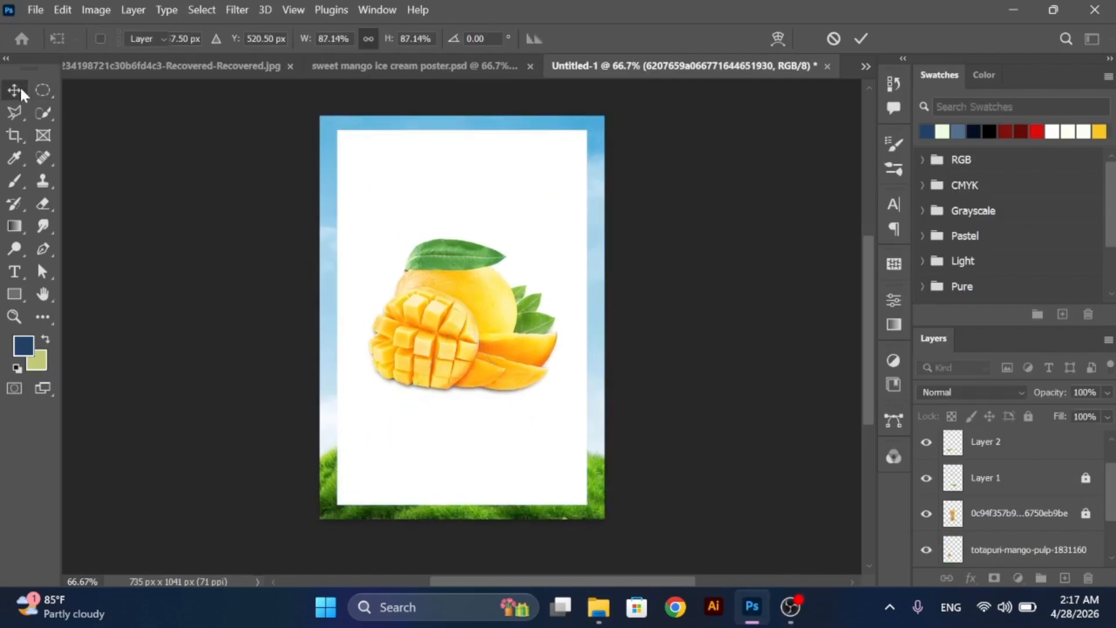
- Select the cubed mango group with Select Subject and invert the selection to cover its white background
left_click(201, 10)
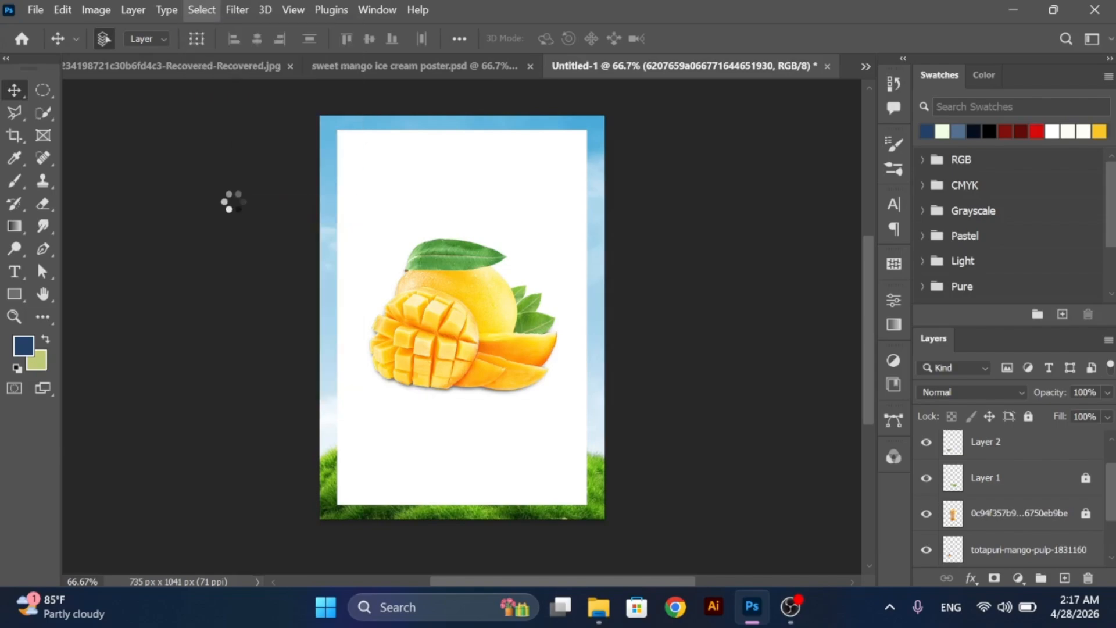
left_click(195, 10)
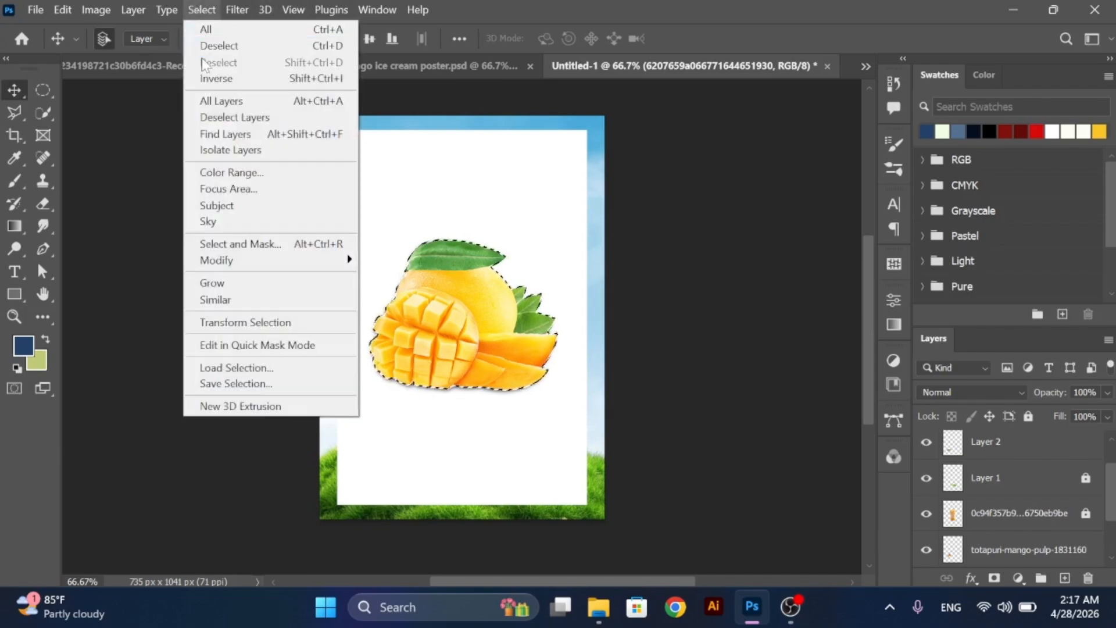
left_click(207, 74)
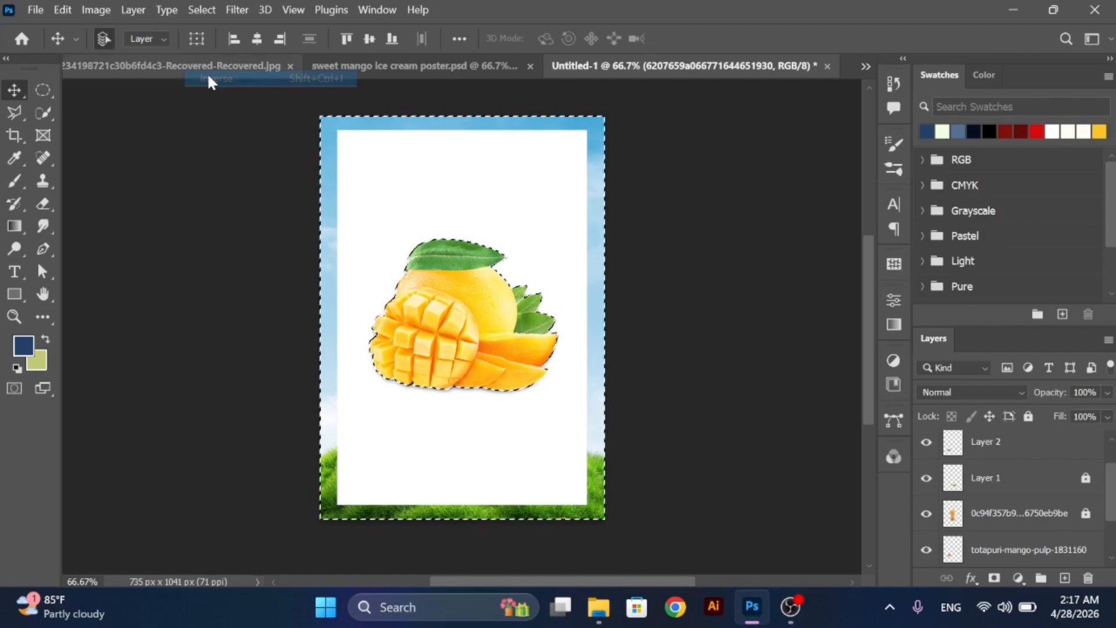
left_click(210, 7)
left_click(210, 6)
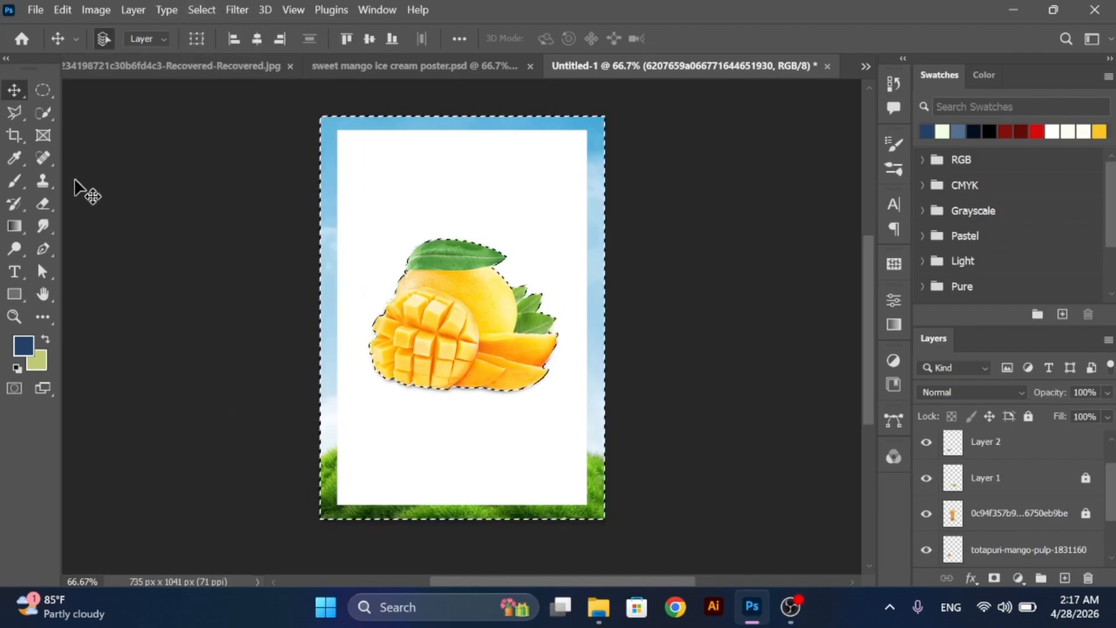
- Rasterize the cubed mango layer, erase the white background around the fruit, and clear the selection
left_click(50, 205)
left_click(423, 192)
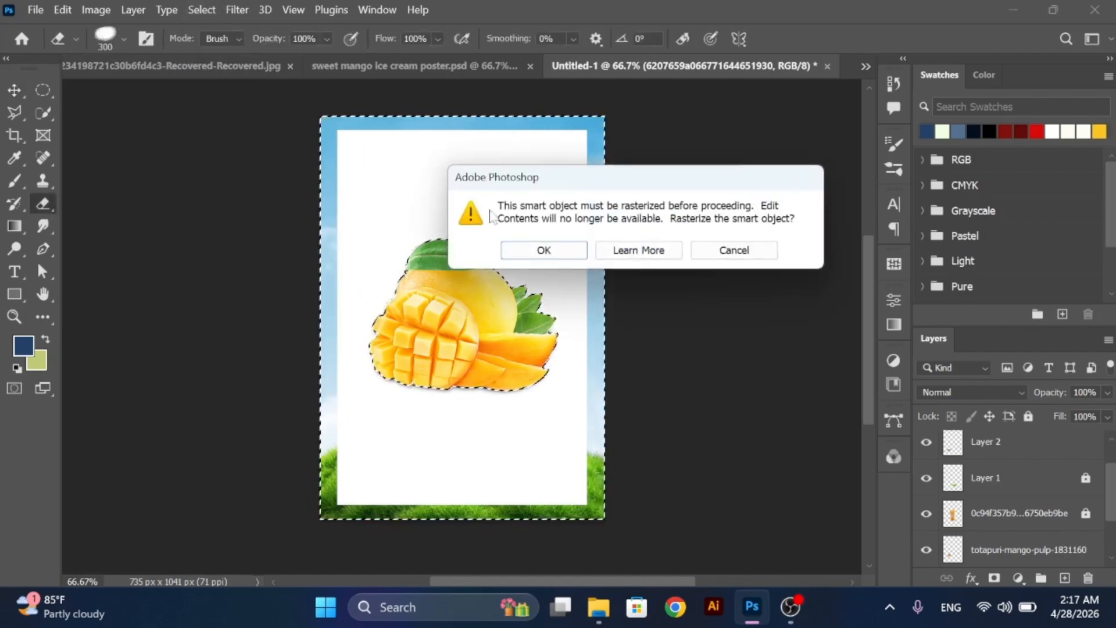
left_click(543, 250)
mouse_move(511, 175)
left_mouse_down()
mouse_move(560, 137)
mouse_move(558, 198)
left_mouse_up()
mouse_move(558, 343)
left_mouse_down()
mouse_move(559, 493)
mouse_move(516, 405)
mouse_move(487, 122)
mouse_move(373, 127)
mouse_move(341, 172)
mouse_move(366, 488)
mouse_move(454, 471)
mouse_move(502, 506)
mouse_move(423, 406)
mouse_move(414, 152)
left_mouse_up()
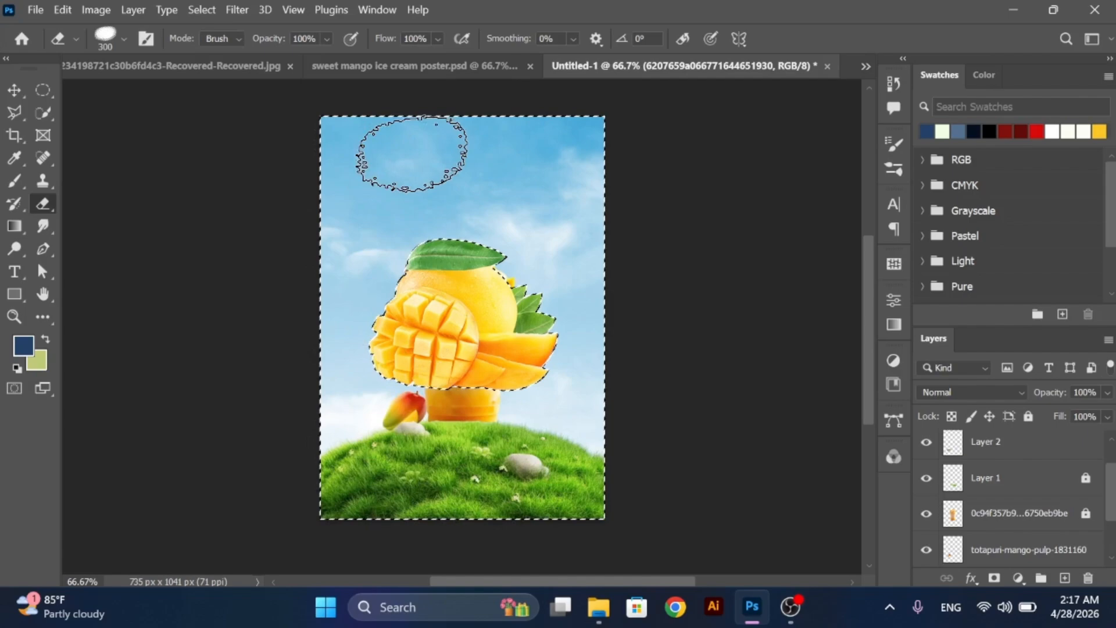
left_click(26, 89)
left_click(201, 9)
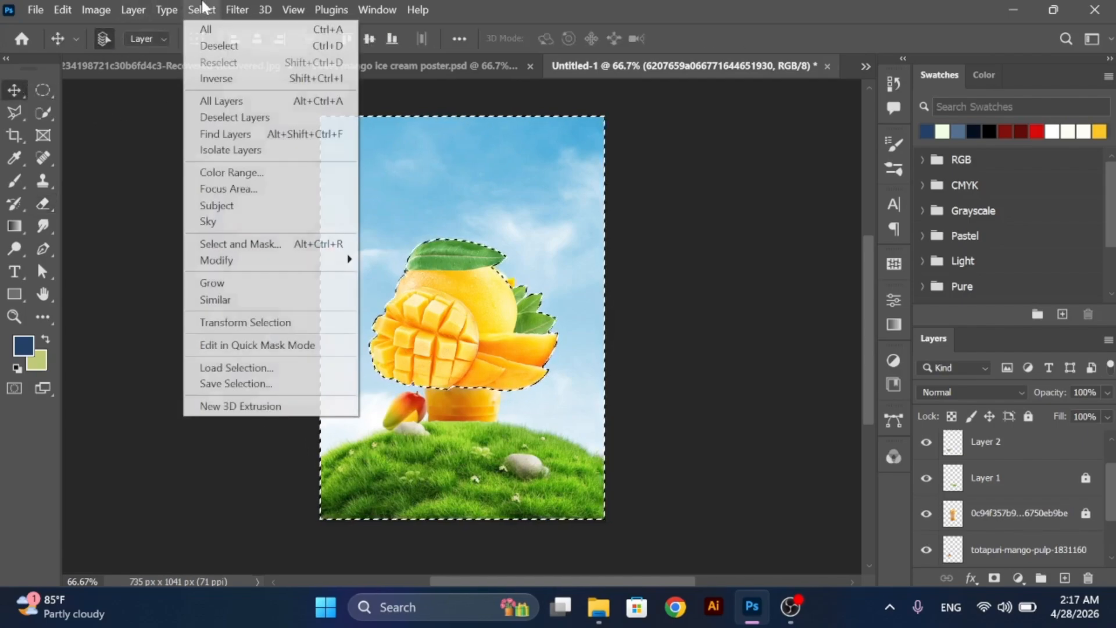
left_click(221, 45)
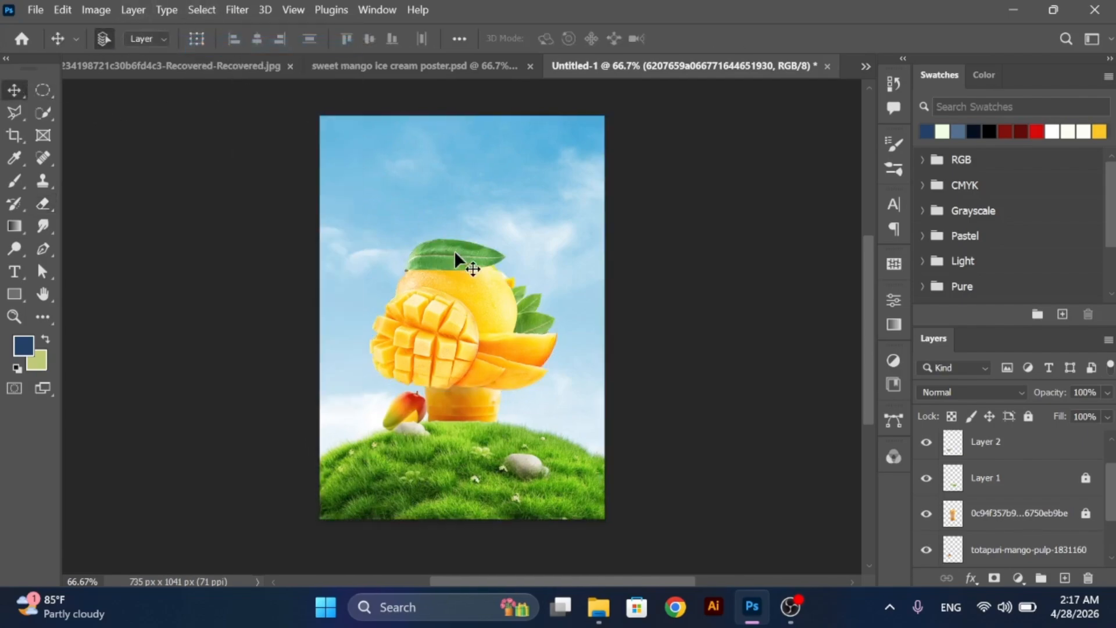
- Scale the cubed mango group to about 35%, rotate it about 12.7°, and place it on the grass beside the cup's base
key("ctrl+t")
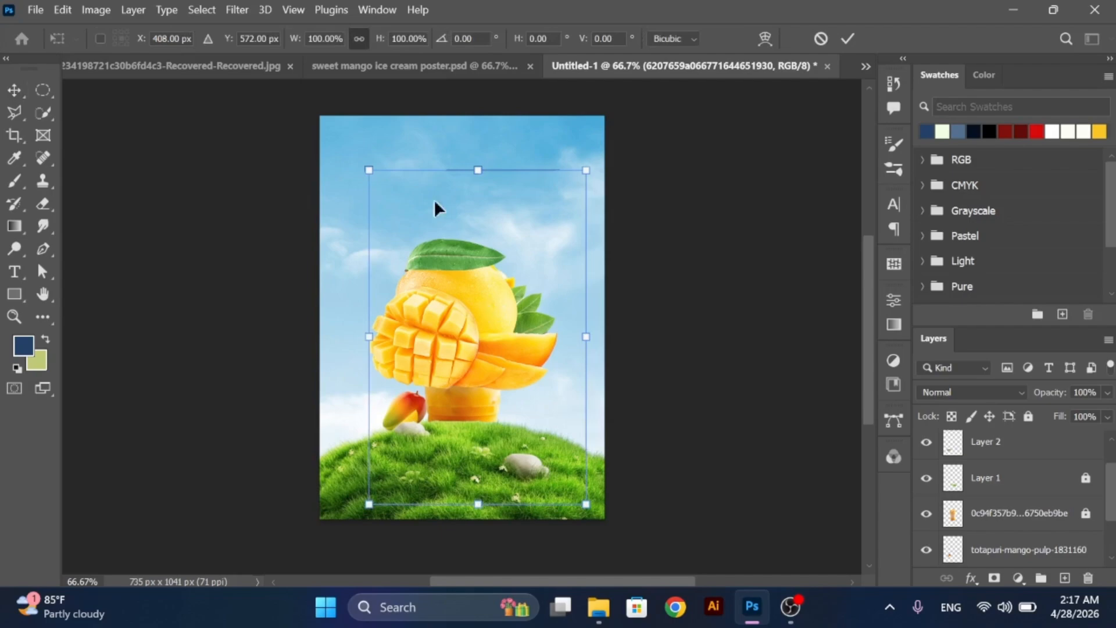
left_click_drag(372, 173, 483, 340)
left_click_drag(529, 401, 537, 386)
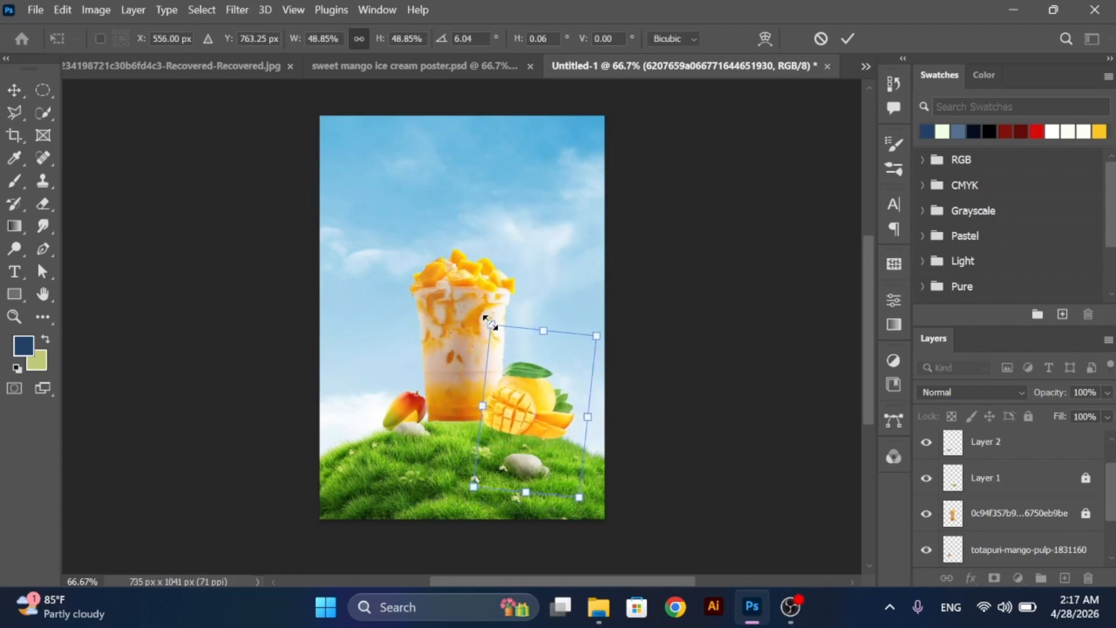
left_click_drag(485, 319, 506, 354)
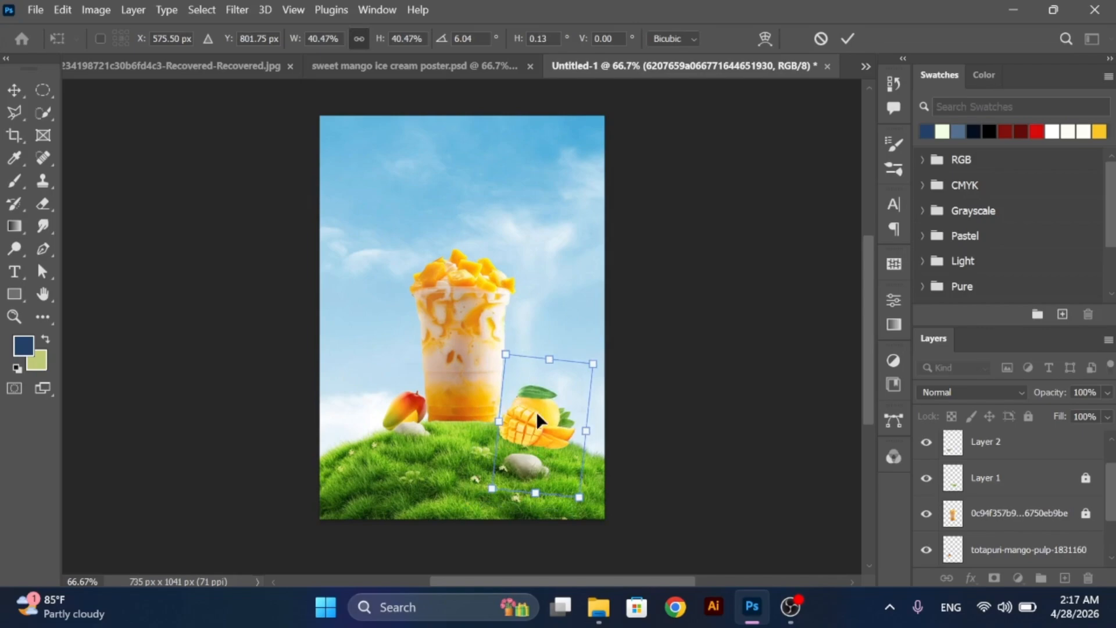
left_click_drag(536, 410, 531, 403)
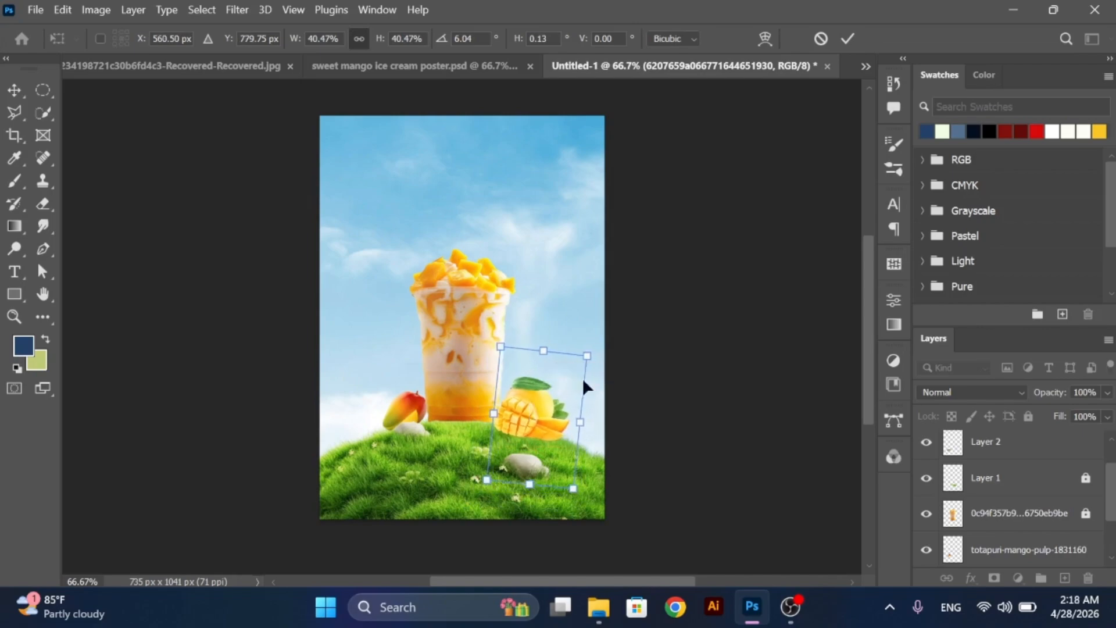
left_click_drag(599, 356, 581, 375)
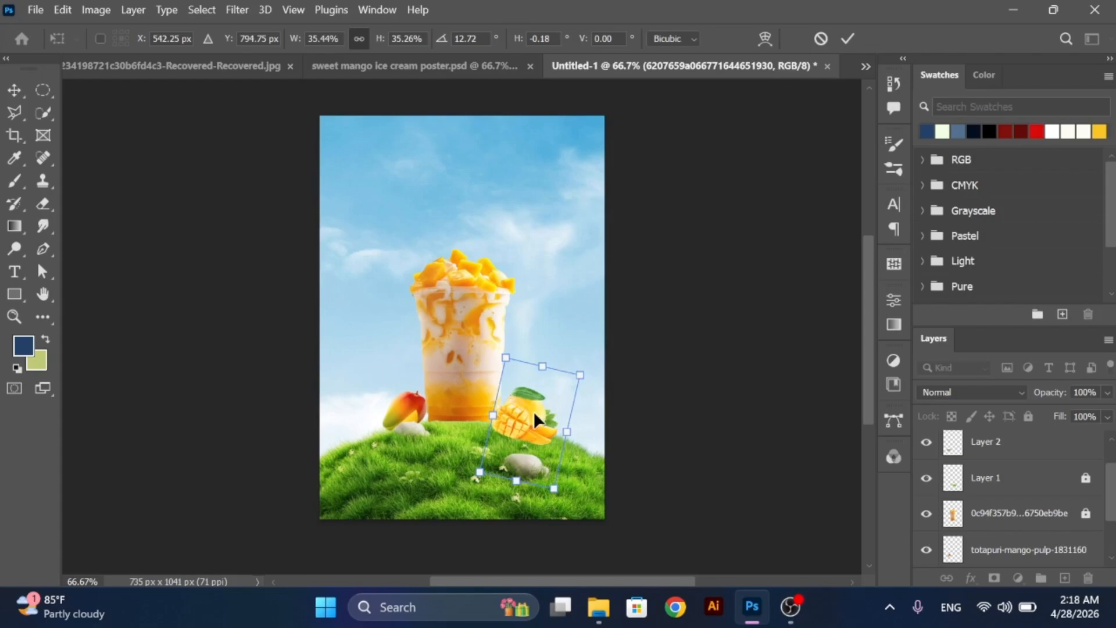
left_click_drag(534, 411, 534, 407)
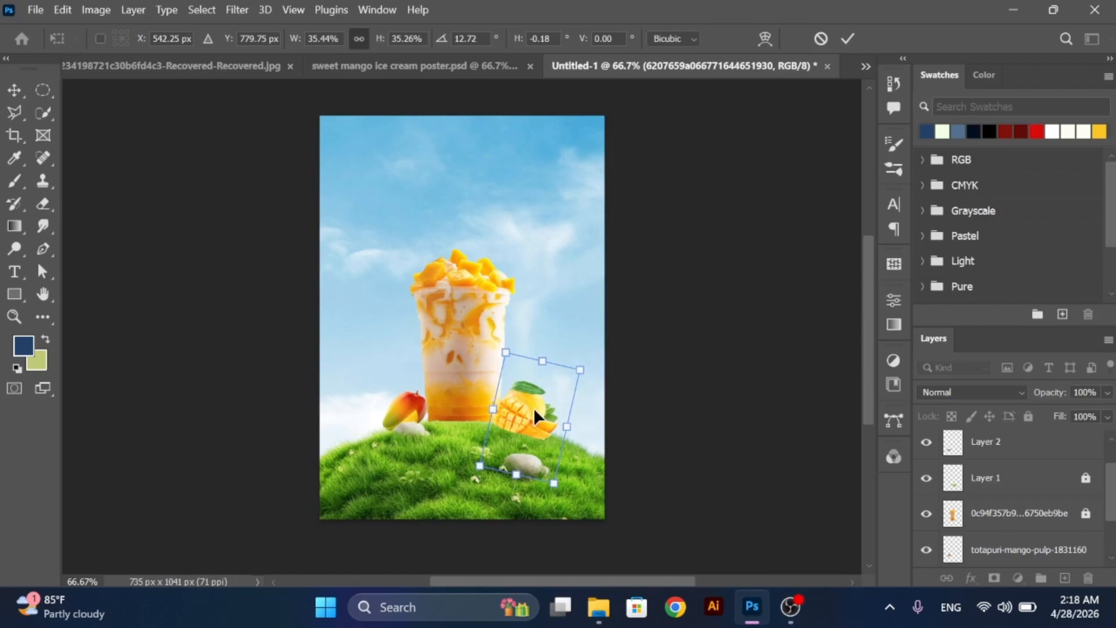
left_click(14, 90)
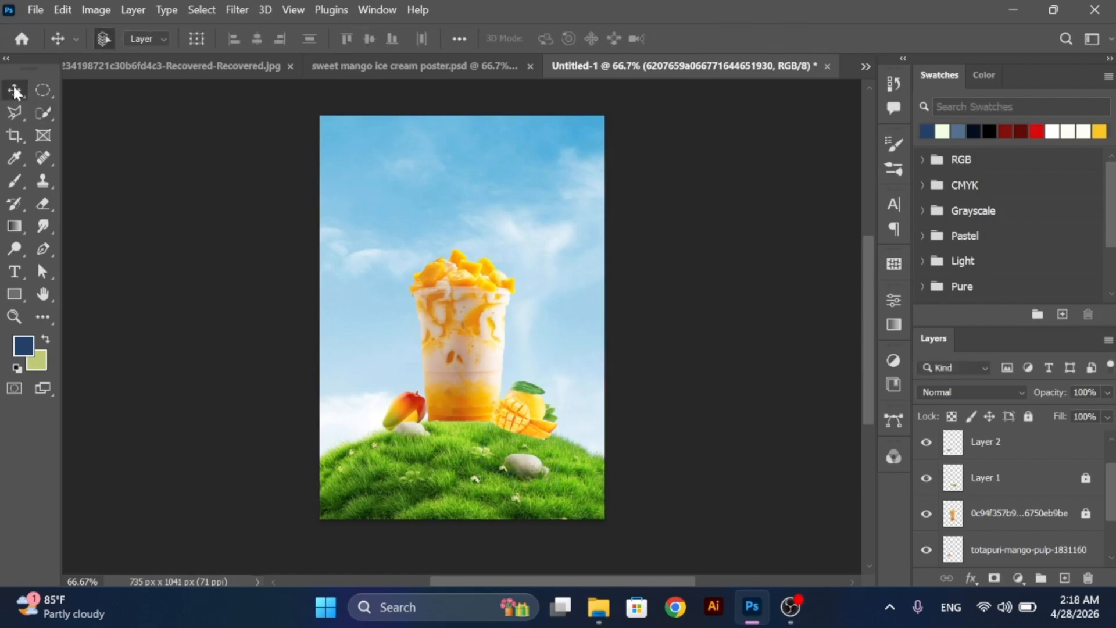
- Quick-select the patch of grass just below the cubed mango on the background layer and copy it to a new layer
left_click(546, 462)
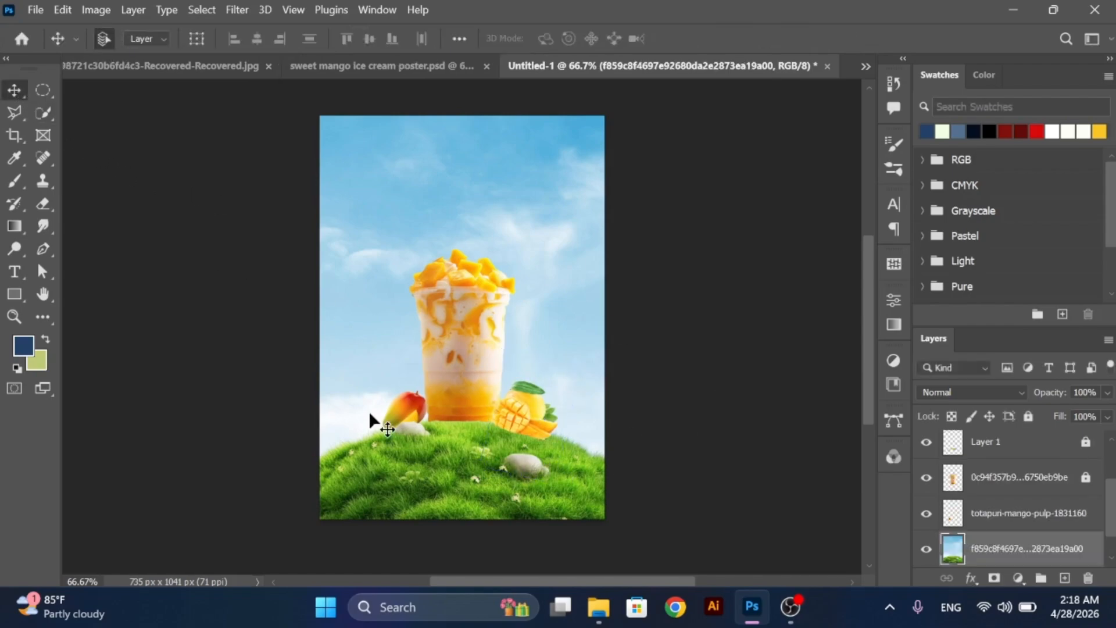
left_click(45, 115)
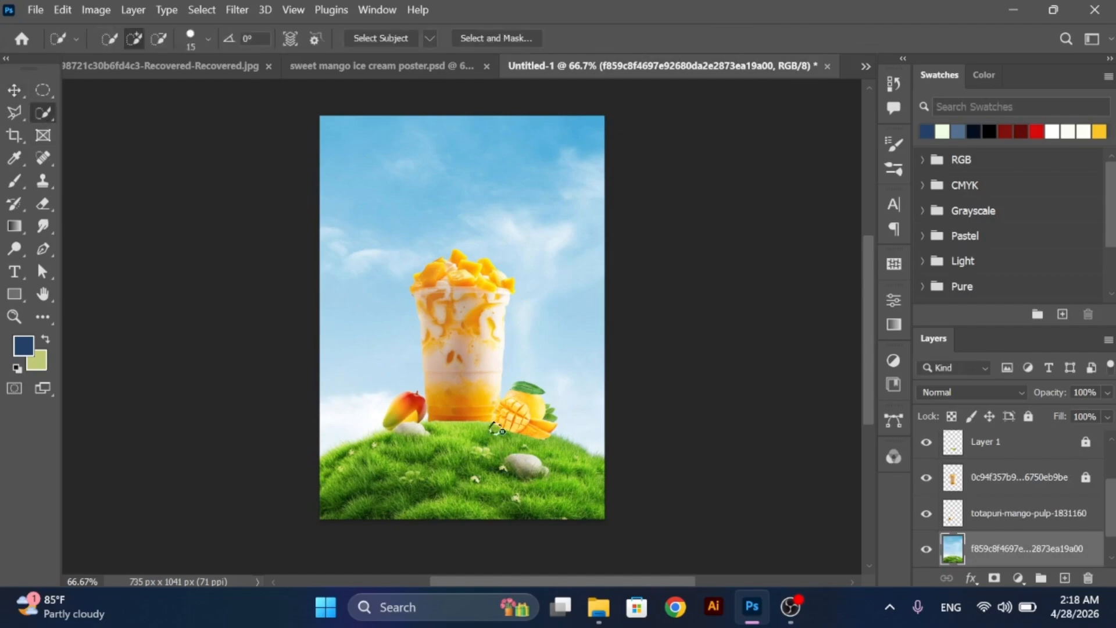
left_click_drag(496, 429, 550, 444)
left_click(497, 443)
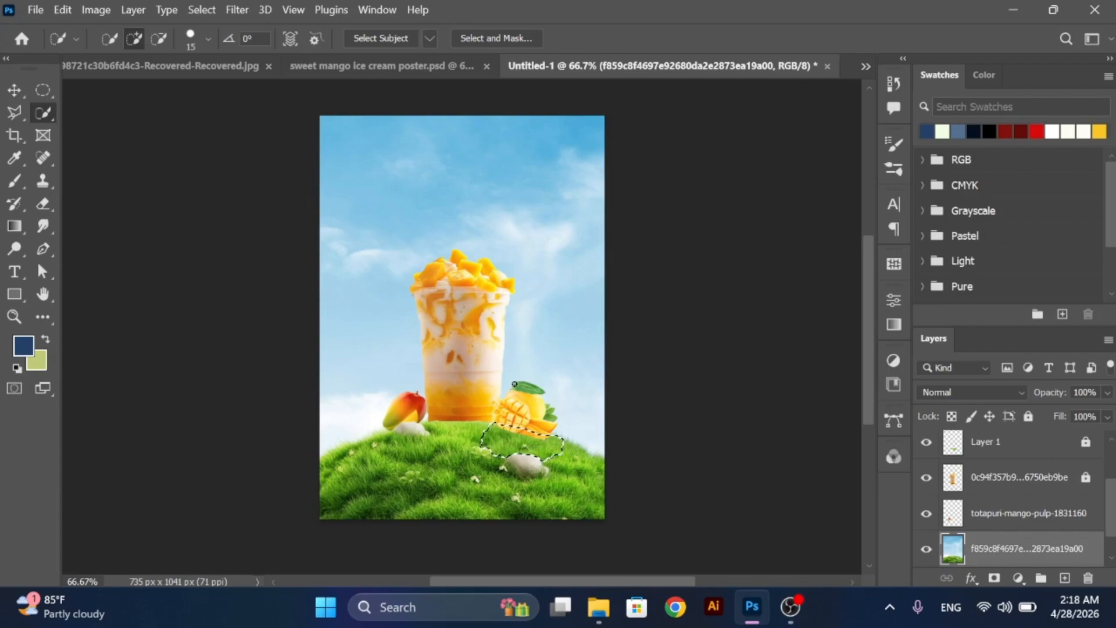
key("ctrl+j")
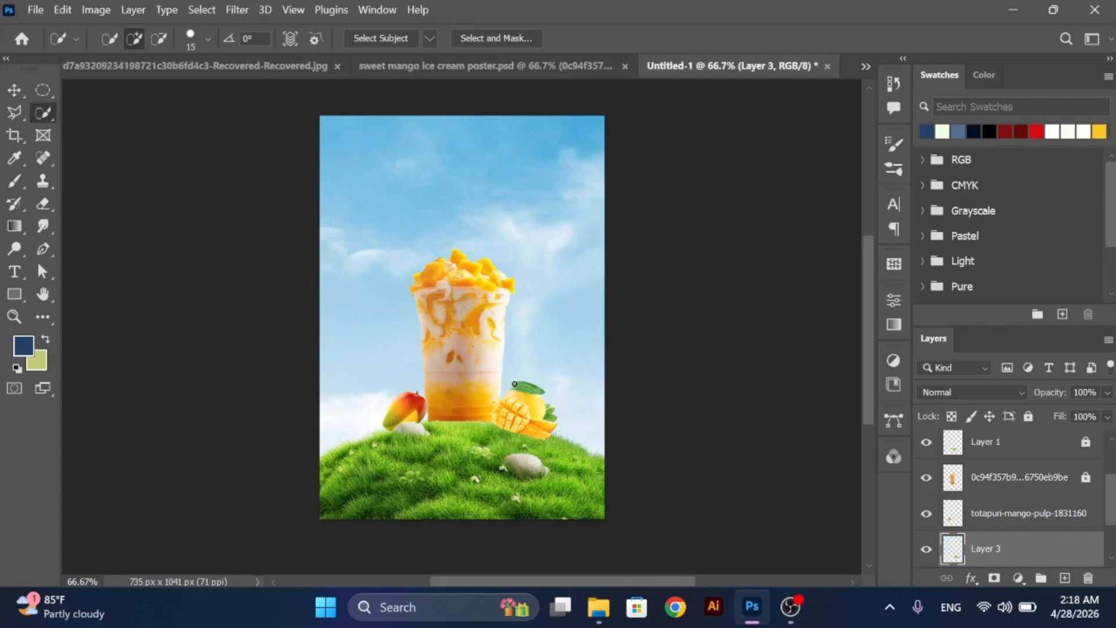
- Reorder the layers so the cubed mango sits directly above the background and the copied grass patch sits directly above the mango
key("v")
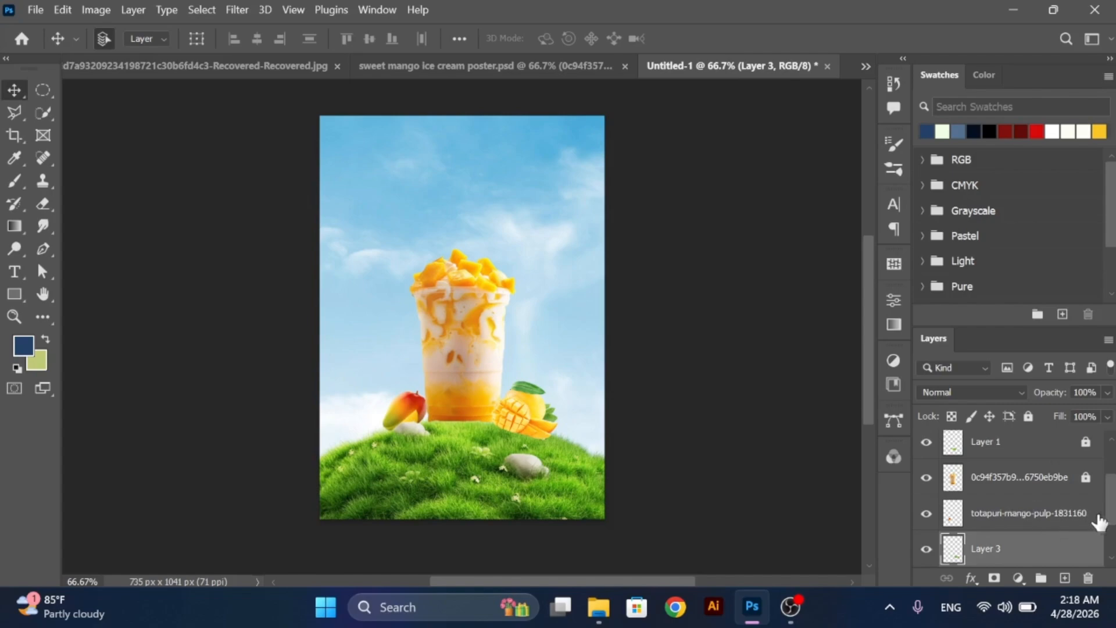
scroll(1112, 510, "up", 3)
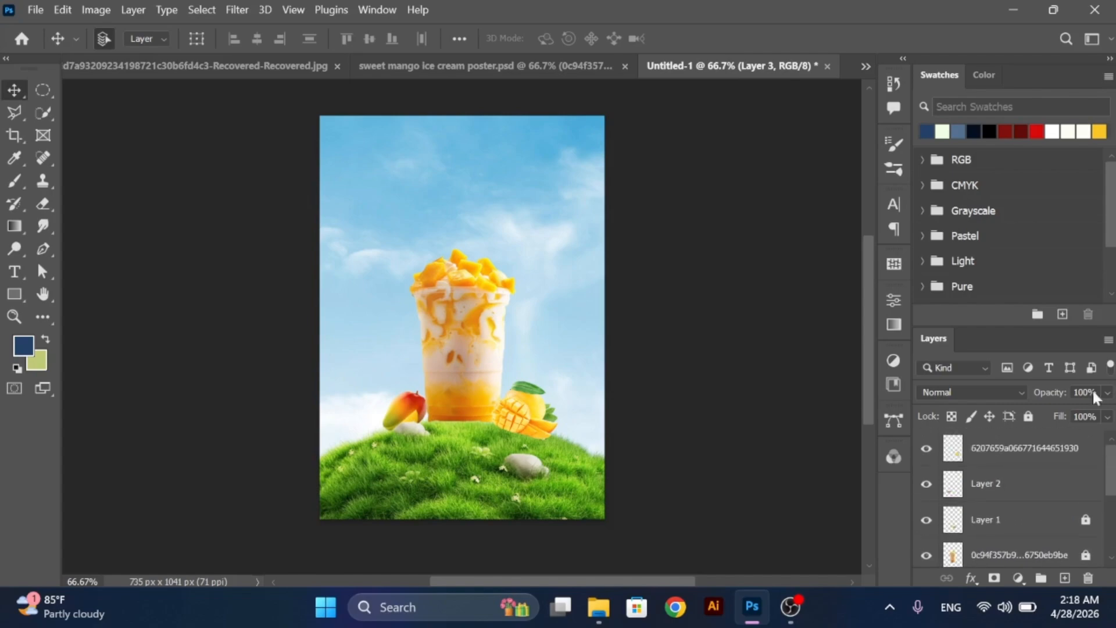
mouse_move(1007, 458)
left_mouse_down()
mouse_move(988, 577)
mouse_move(976, 569)
mouse_move(992, 460)
left_mouse_up()
left_click(976, 481)
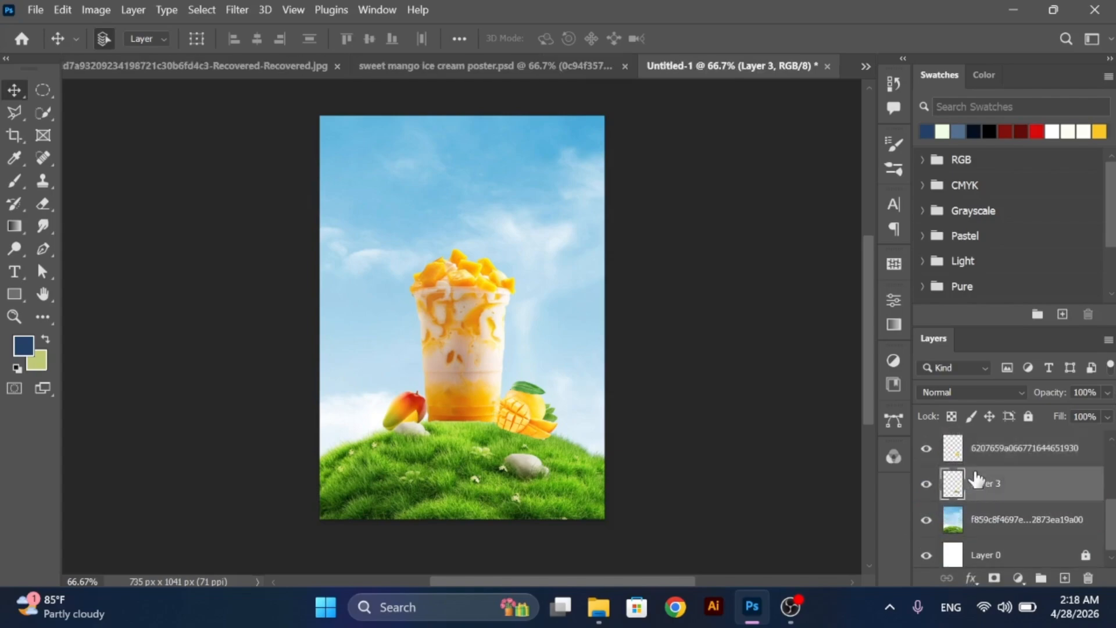
left_click(976, 458)
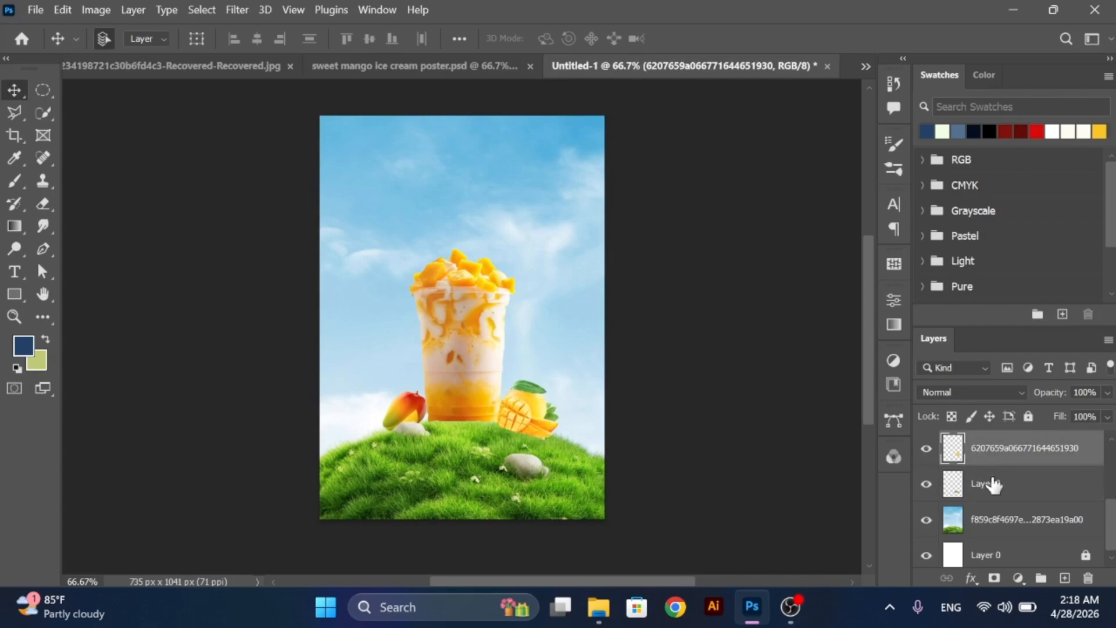
left_click_drag(992, 482, 993, 441)
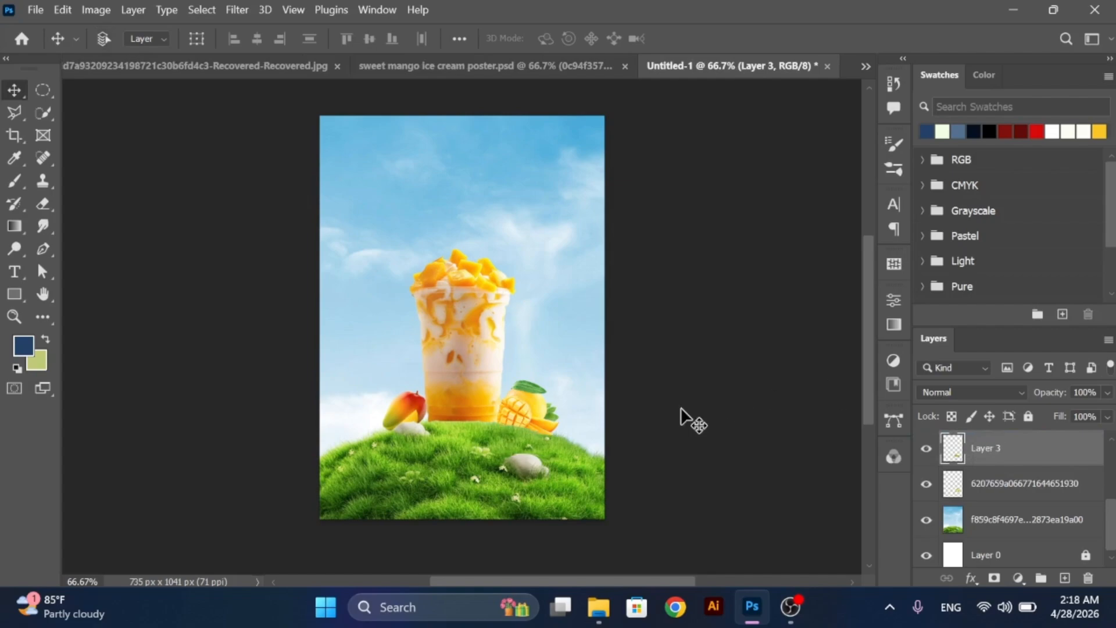
- Rotate the cubed mango layer about 8.3° clockwise to follow the slope of the hill
left_click(970, 481)
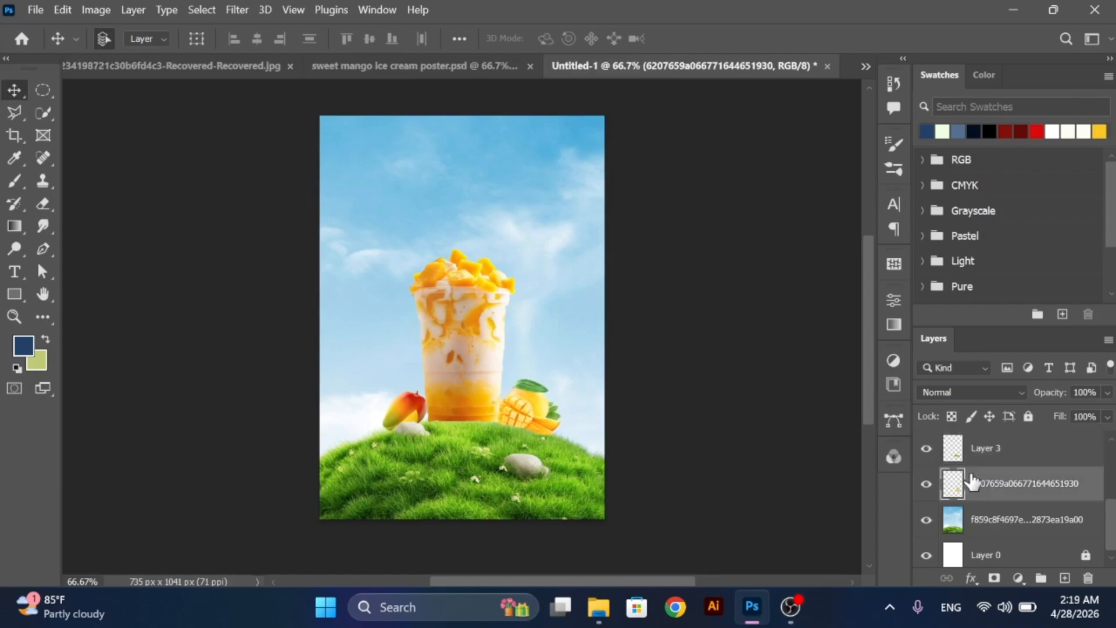
key("ctrl+t")
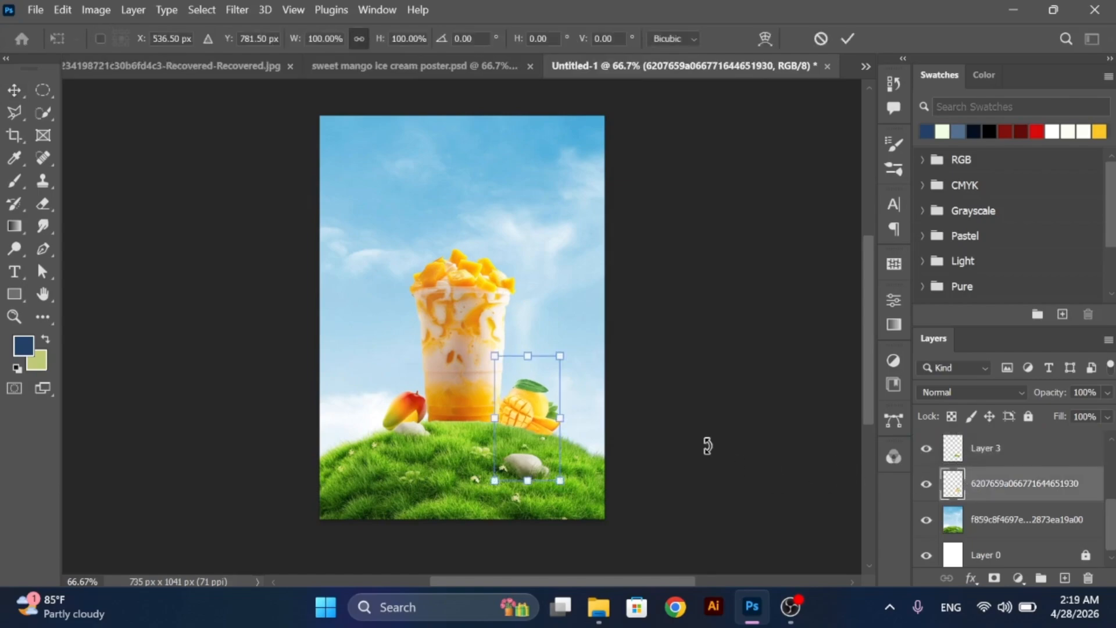
left_click_drag(568, 336, 578, 344)
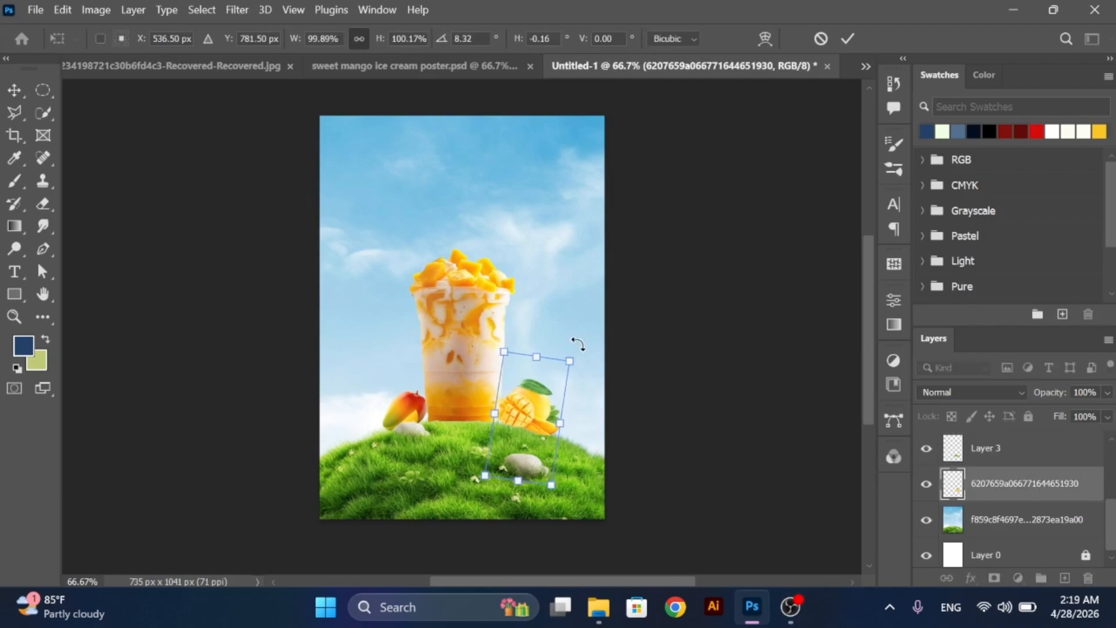
left_click(19, 87)
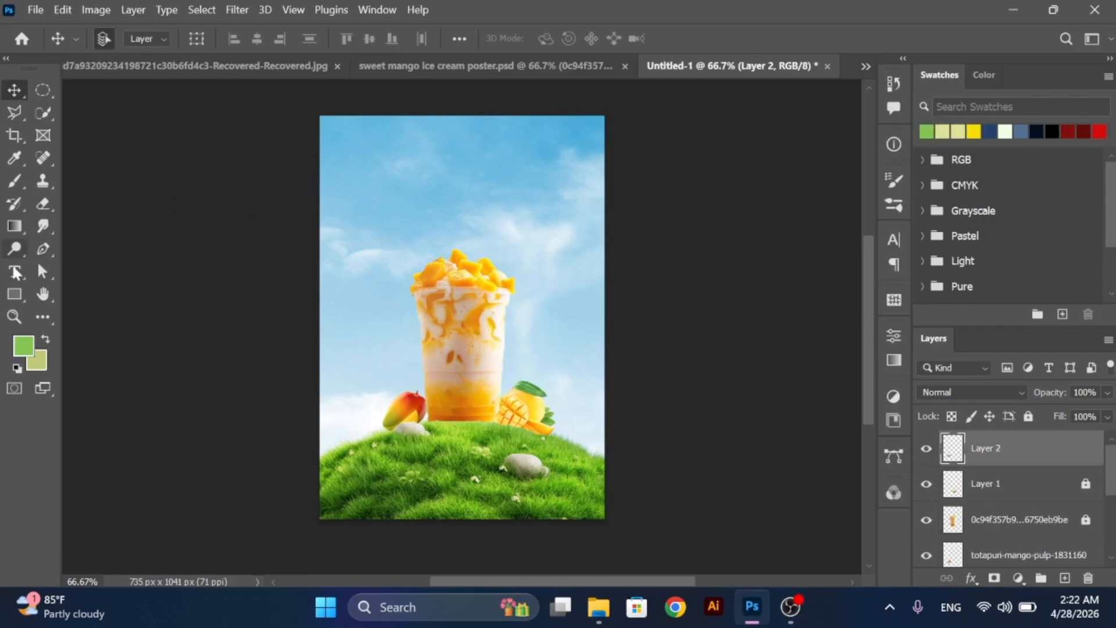
- Add the green text "weet Mango" in Lobster 1.4 Regular, 48 pt, in the sky above the cup
left_click(16, 272)
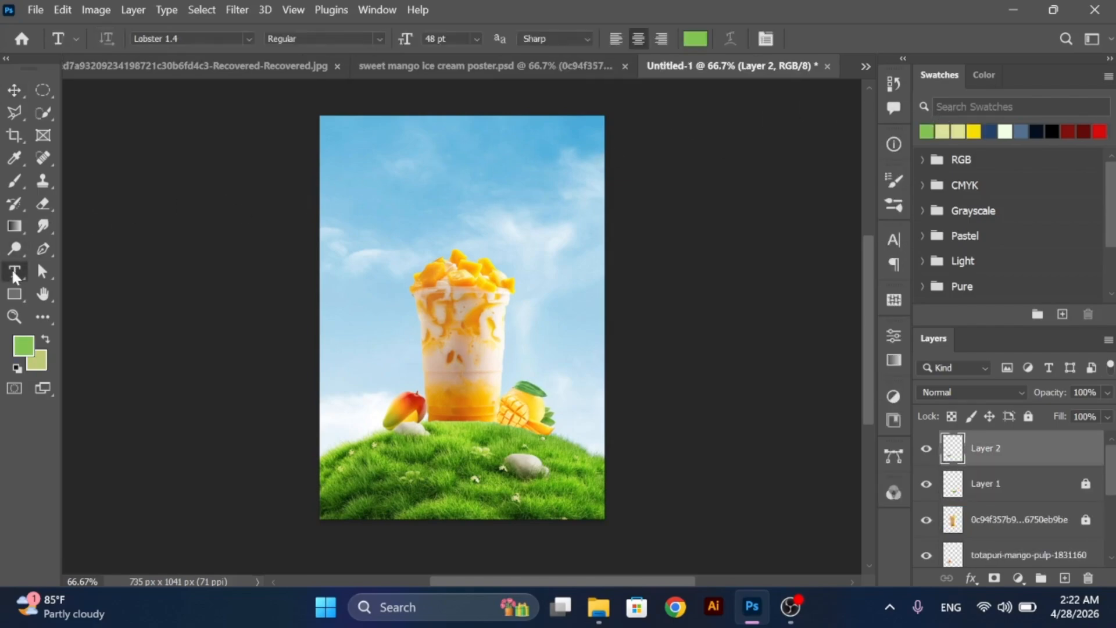
left_click(443, 187)
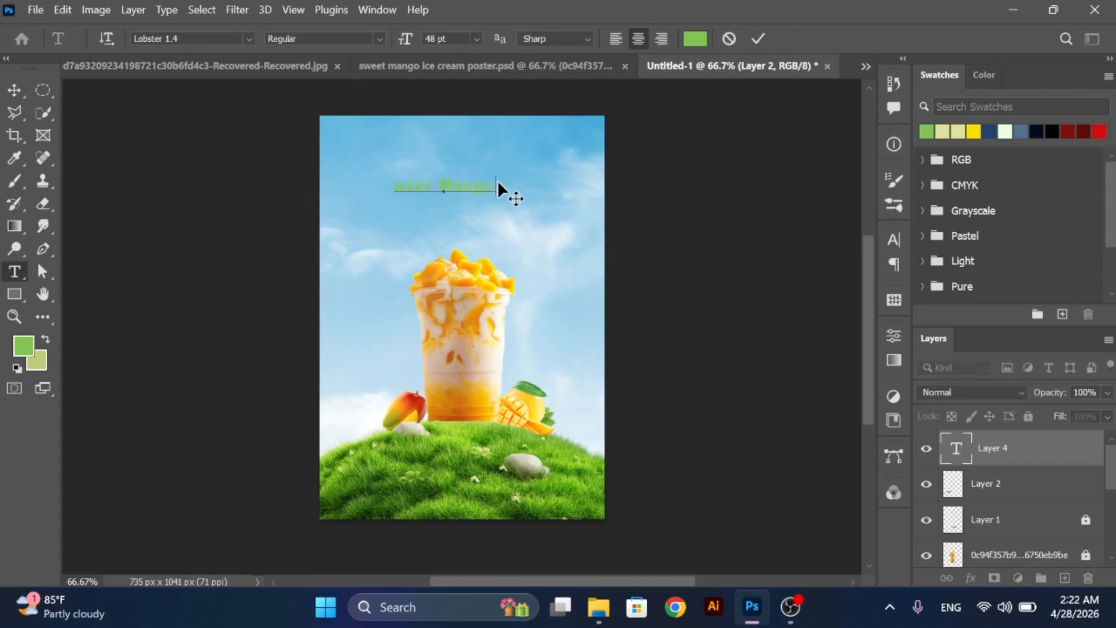
left_click(13, 93)
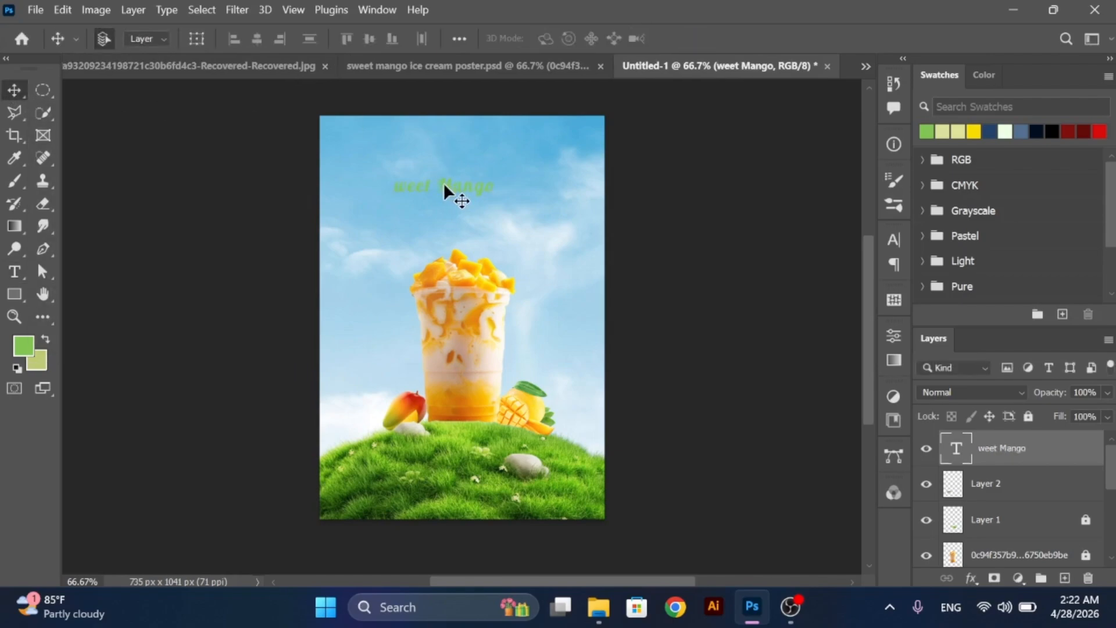
- Center the "weet Mango" title above the cup and enlarge it to about 134%
left_click_drag(444, 182, 458, 169)
key("ctrl+t")
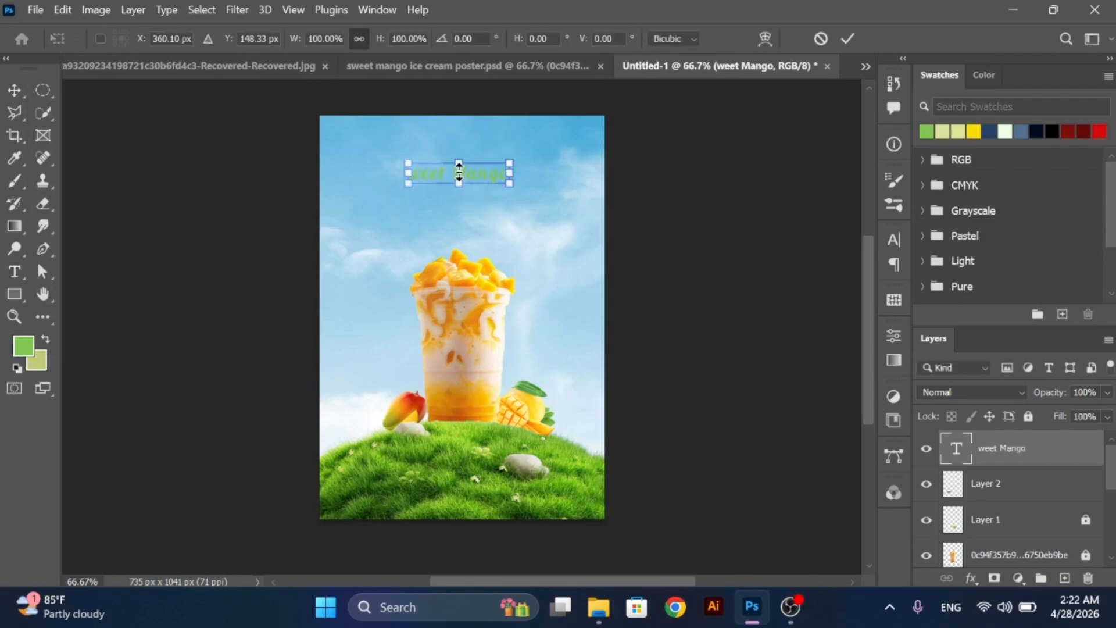
left_click_drag(506, 180, 526, 186)
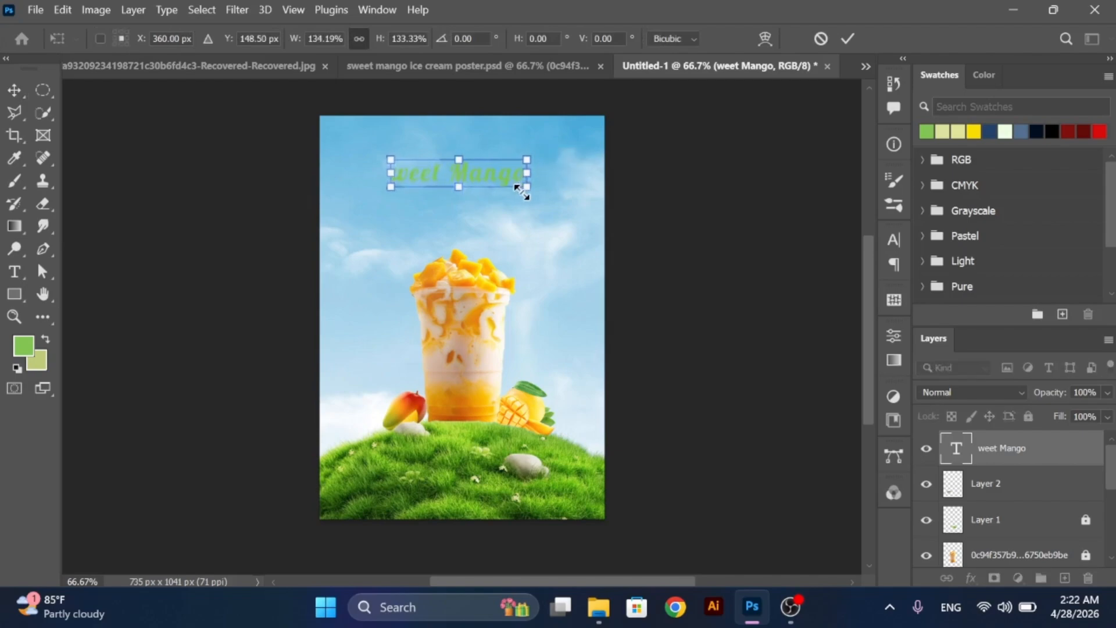
left_click(17, 92)
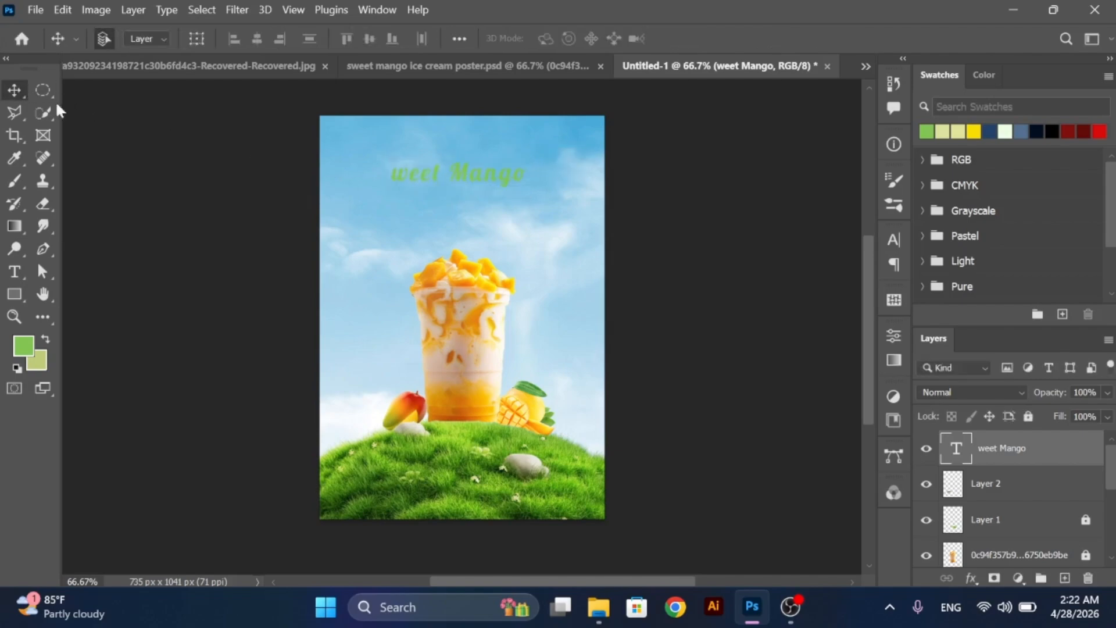
- Add a Stroke effect to the "weet Mango" title and set its color to white
left_click(970, 578)
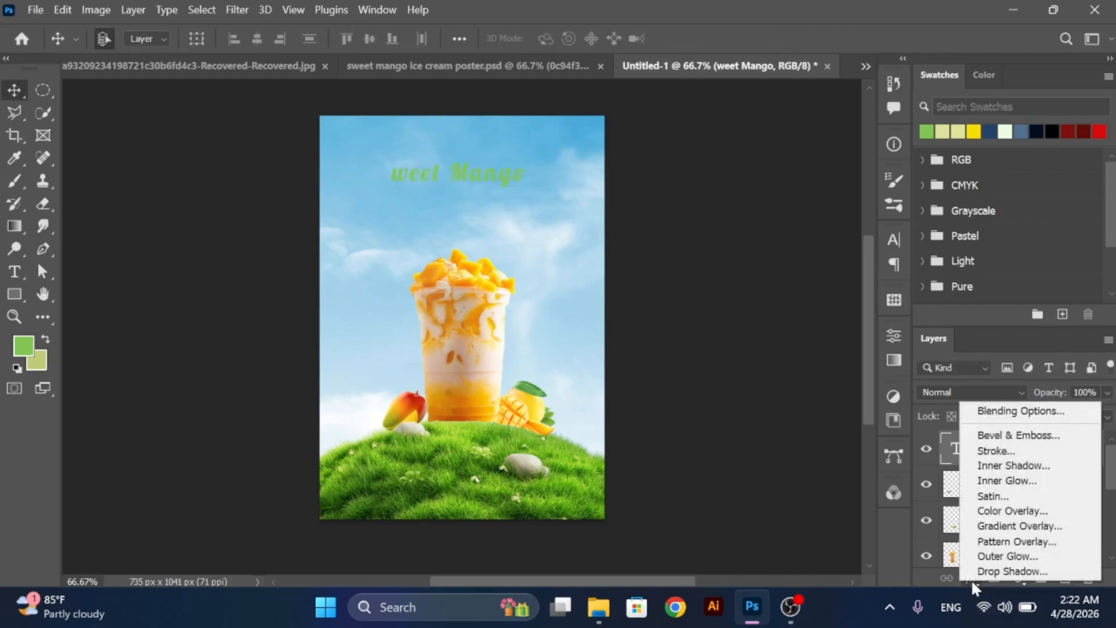
left_click(996, 451)
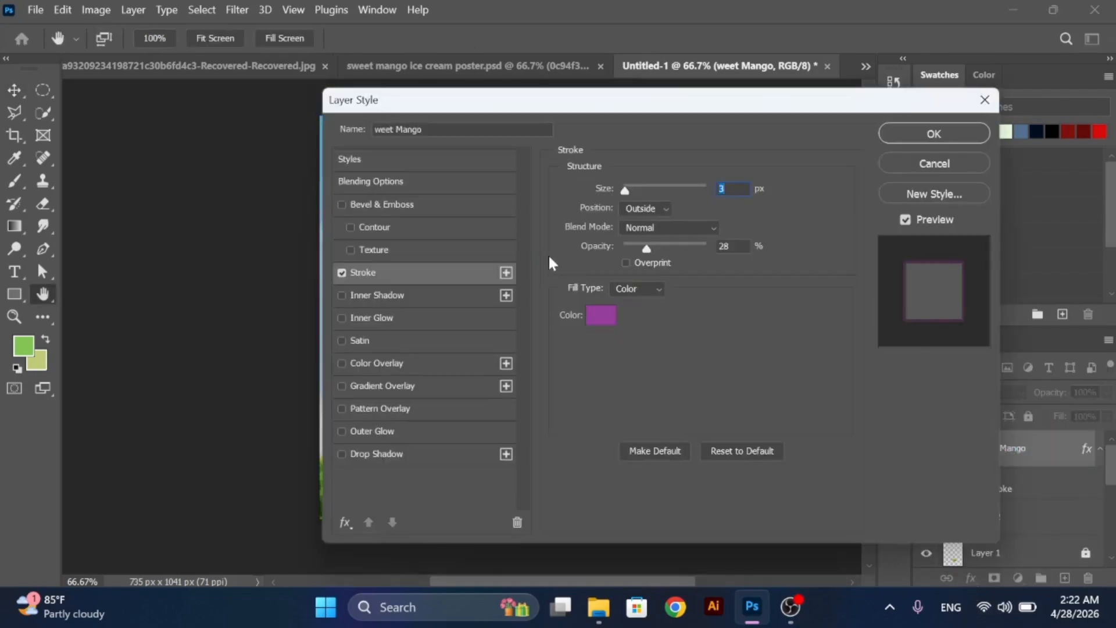
left_click_drag(635, 108, 790, 96)
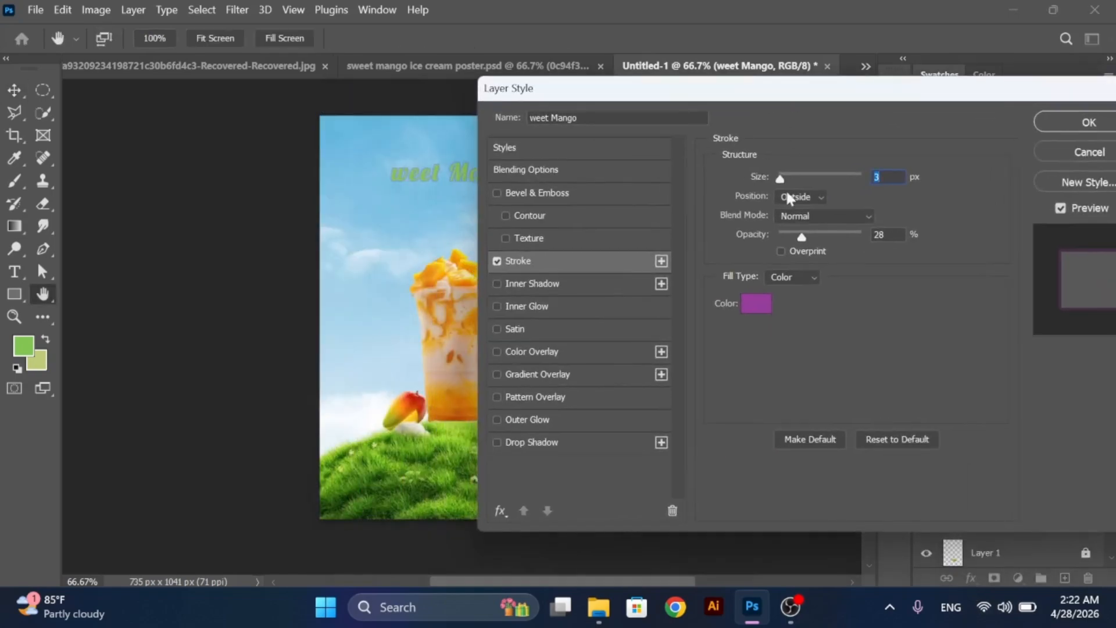
left_click(757, 302)
left_click(436, 201)
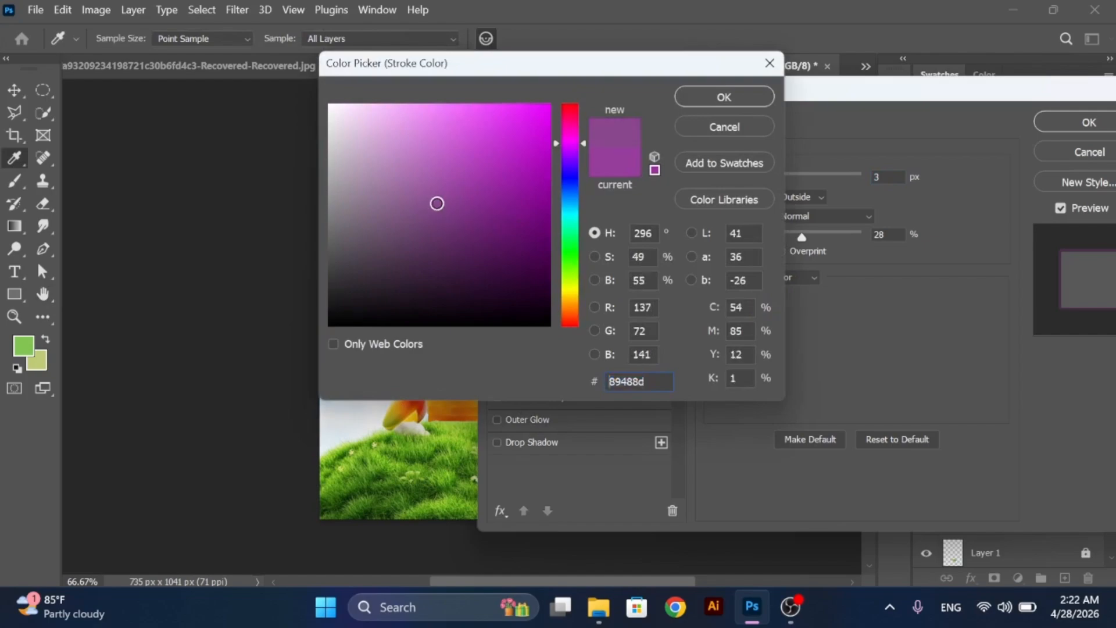
left_click_drag(436, 202, 292, 75)
left_click(724, 97)
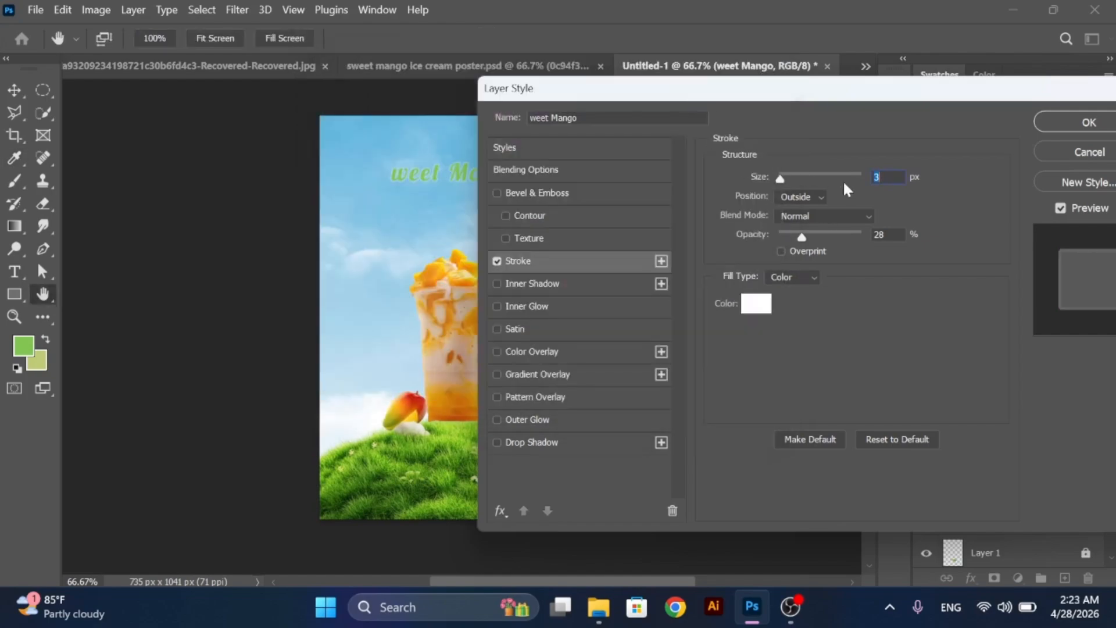
- Set the title's stroke size to 6 px and opacity to 97%, apply the effect, and deselect the layer
key("Up")
key("Up")
key("Up")
key("Up")
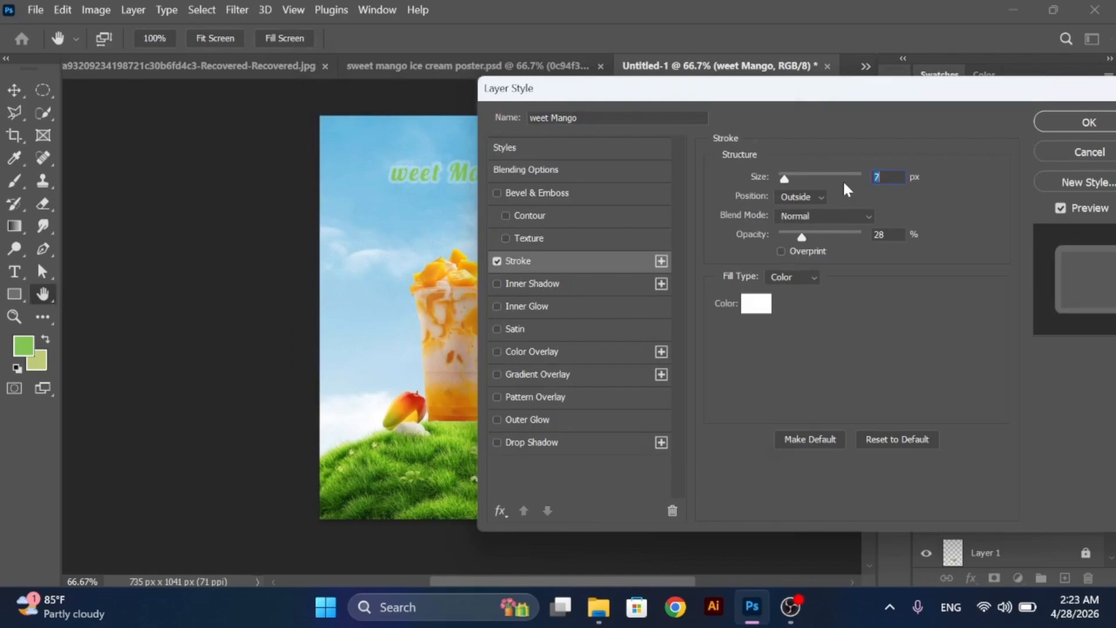
key("Down")
left_click_drag(842, 229, 857, 237)
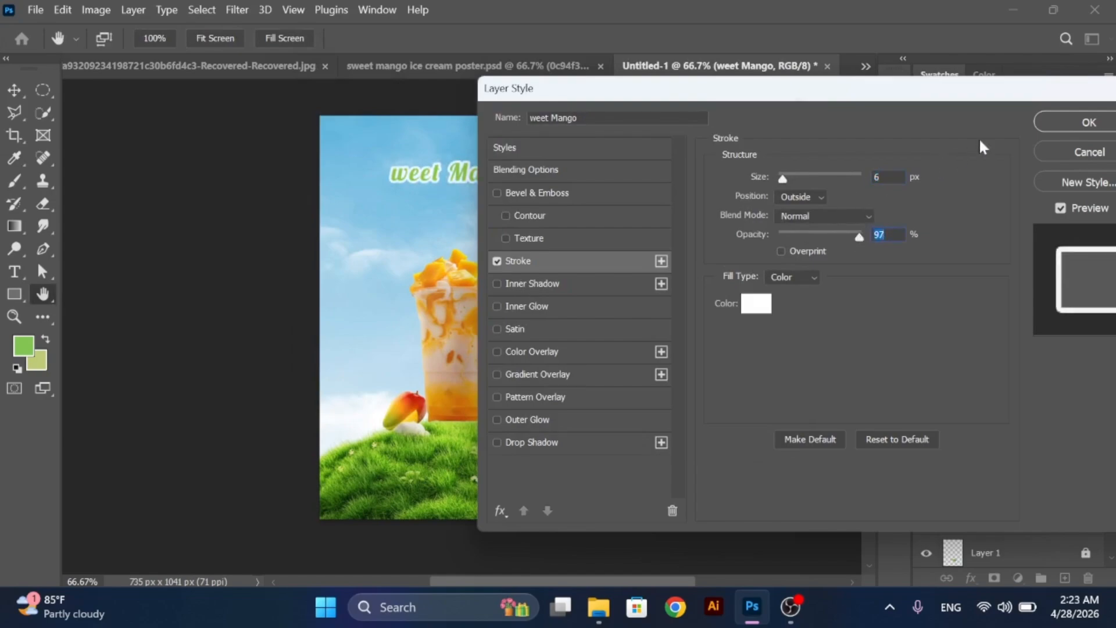
left_click(1046, 124)
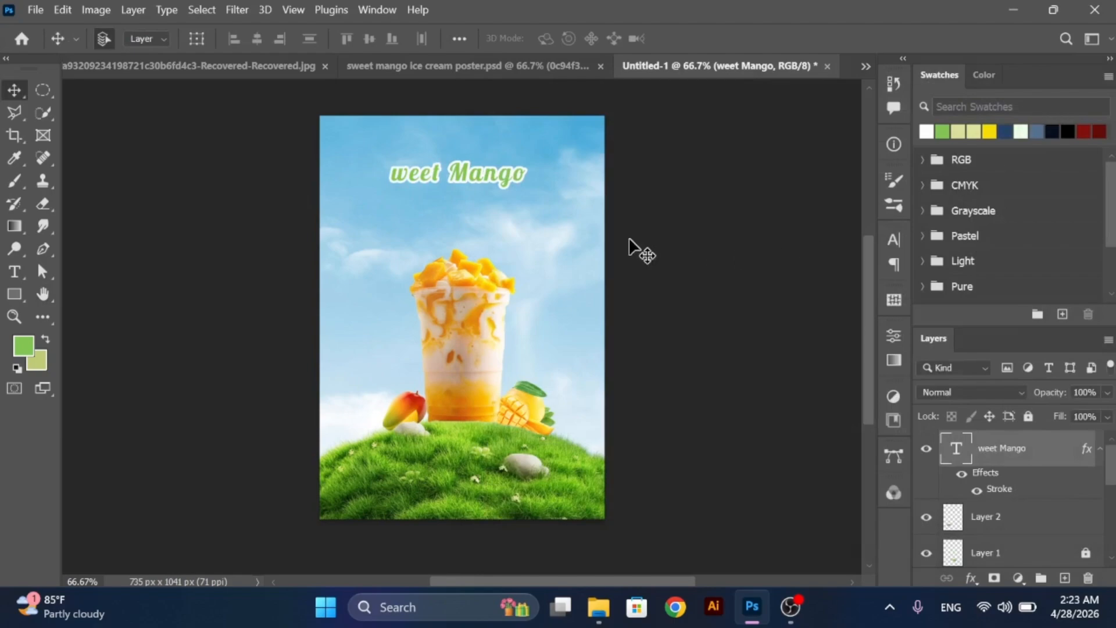
left_click(194, 133)
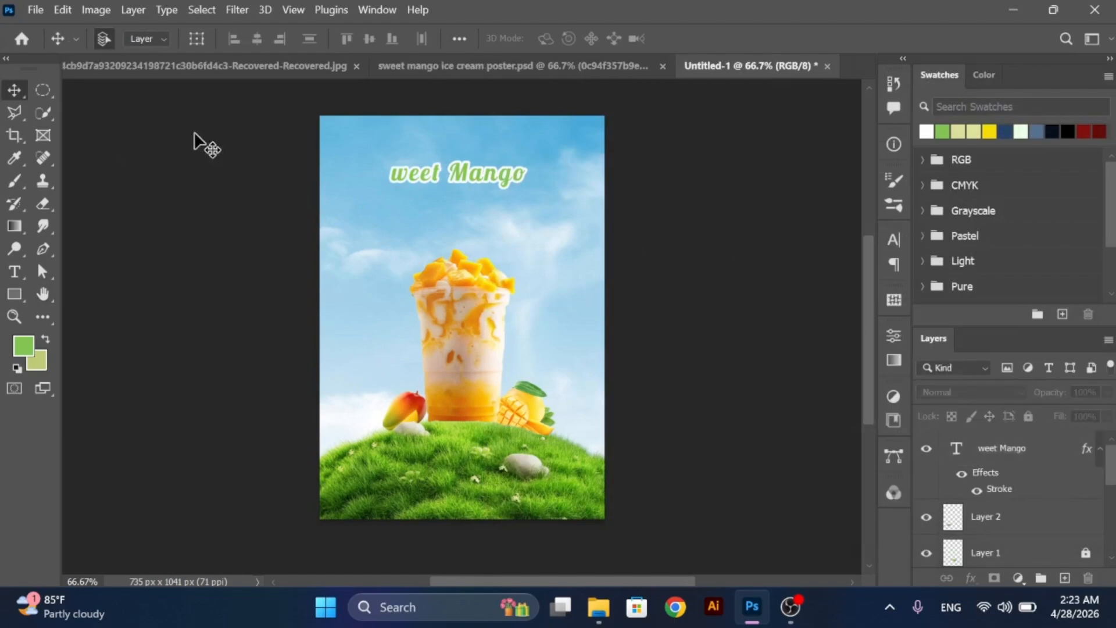
- Duplicate the "weet Mango" text and replace the copy's wording with "S", placed in front of the original as its initial letter
left_click_drag(452, 182, 393, 165)
double_click(393, 165)
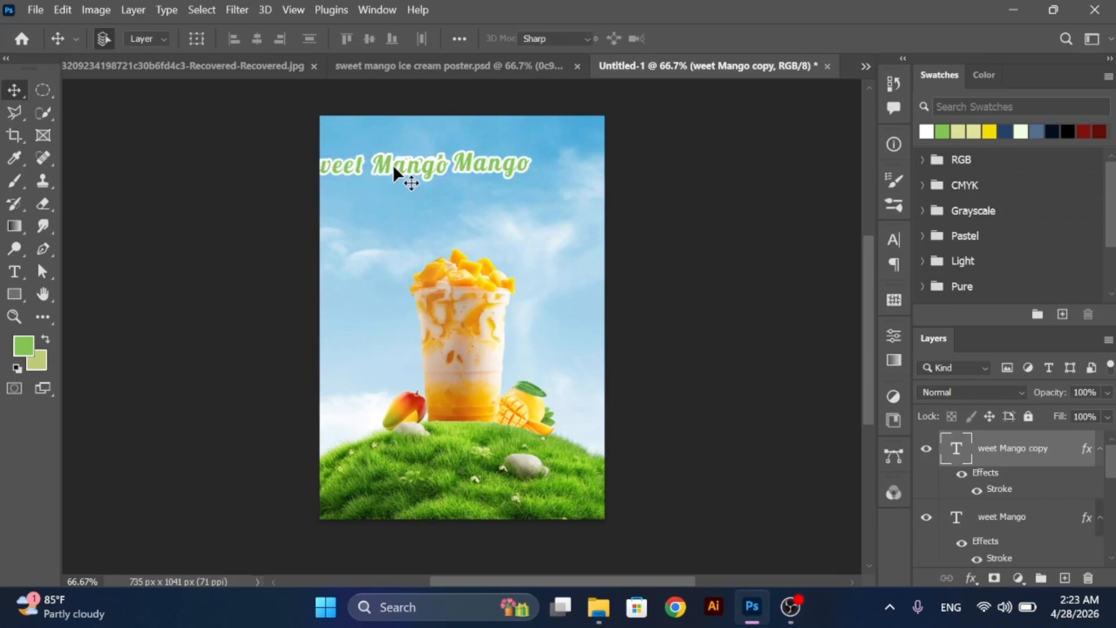
type("S")
left_click(13, 91)
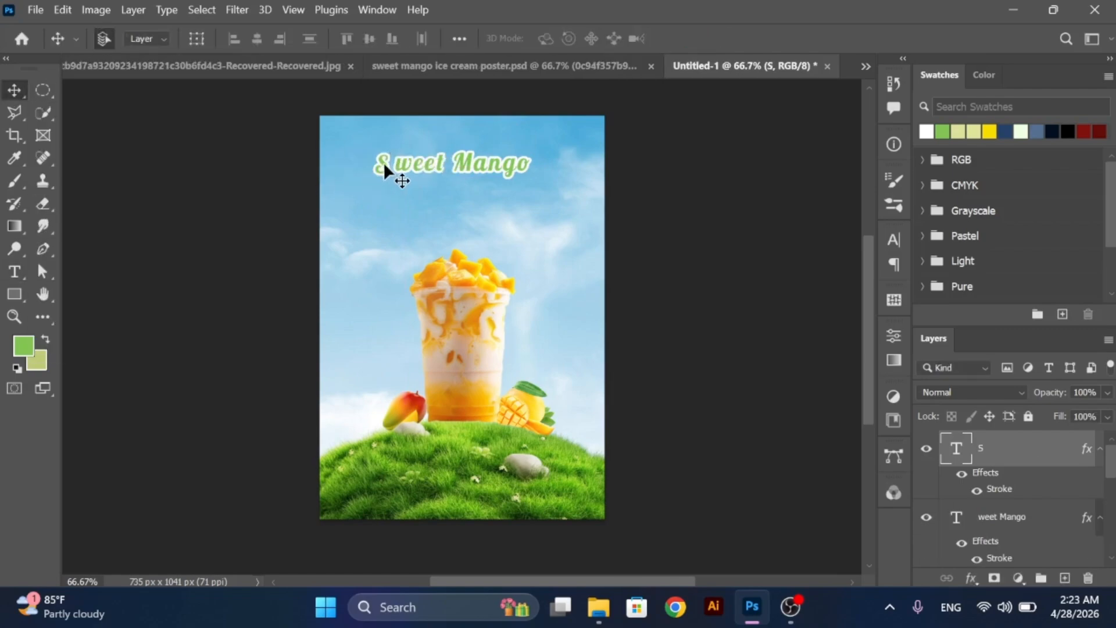
- Enlarge the "S" to about 124% and nudge it right against "weet Mango" to close the gap
key("ctrl+t")
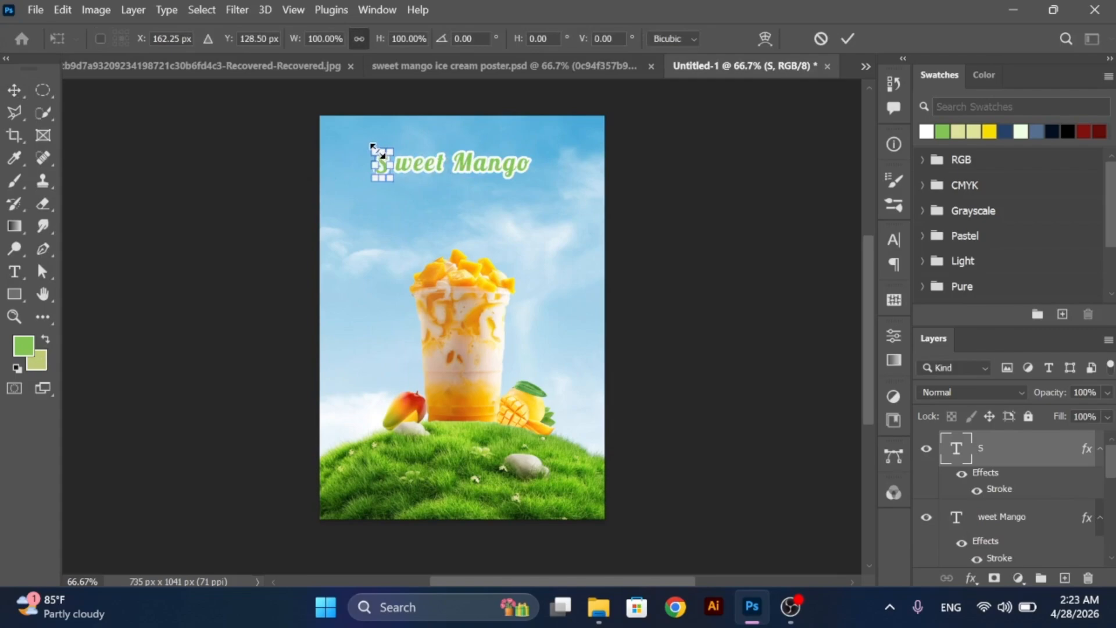
left_click_drag(372, 145, 369, 143)
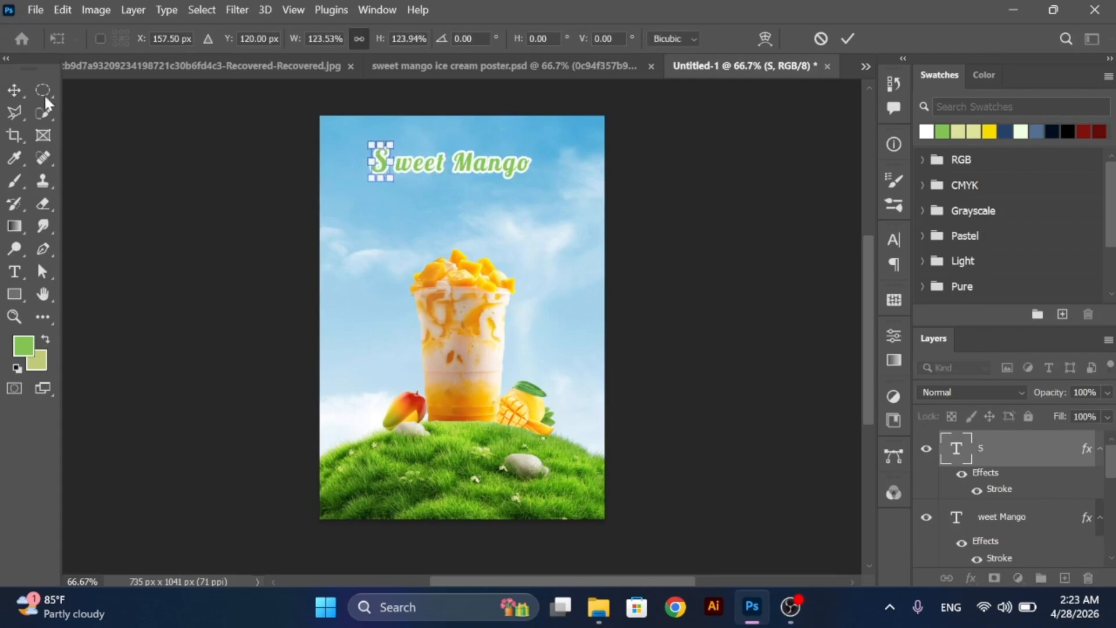
left_click(15, 95)
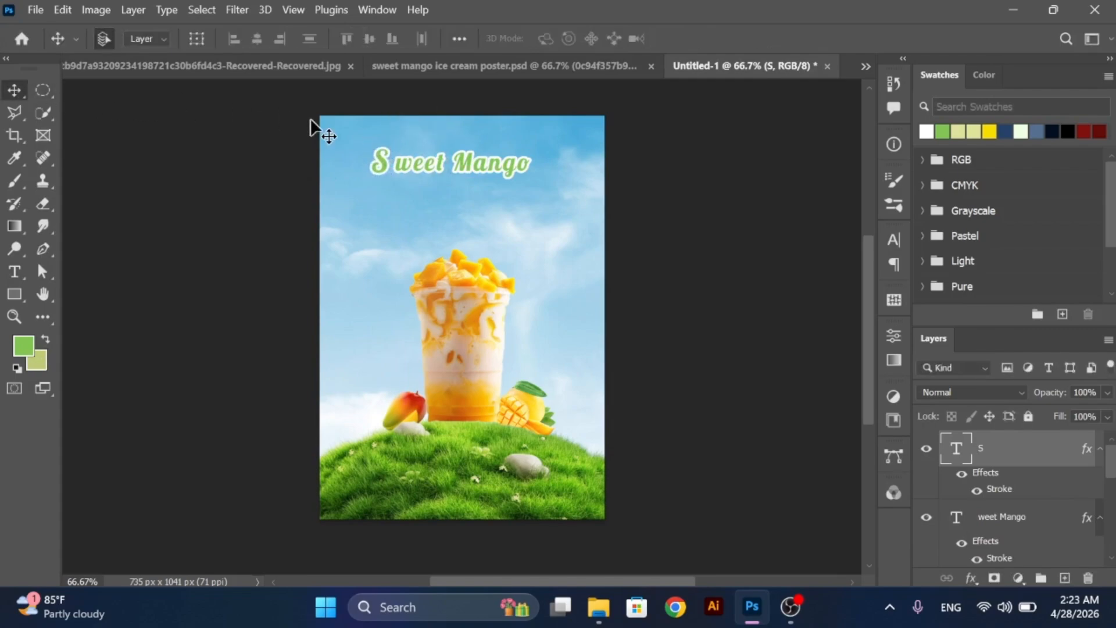
key("Right")
key("Right")
key("Right")
key("Right")
key("Right")
key("Right")
key("Right")
key("Right")
key("Right")
key("Right")
key("ctrl+e")
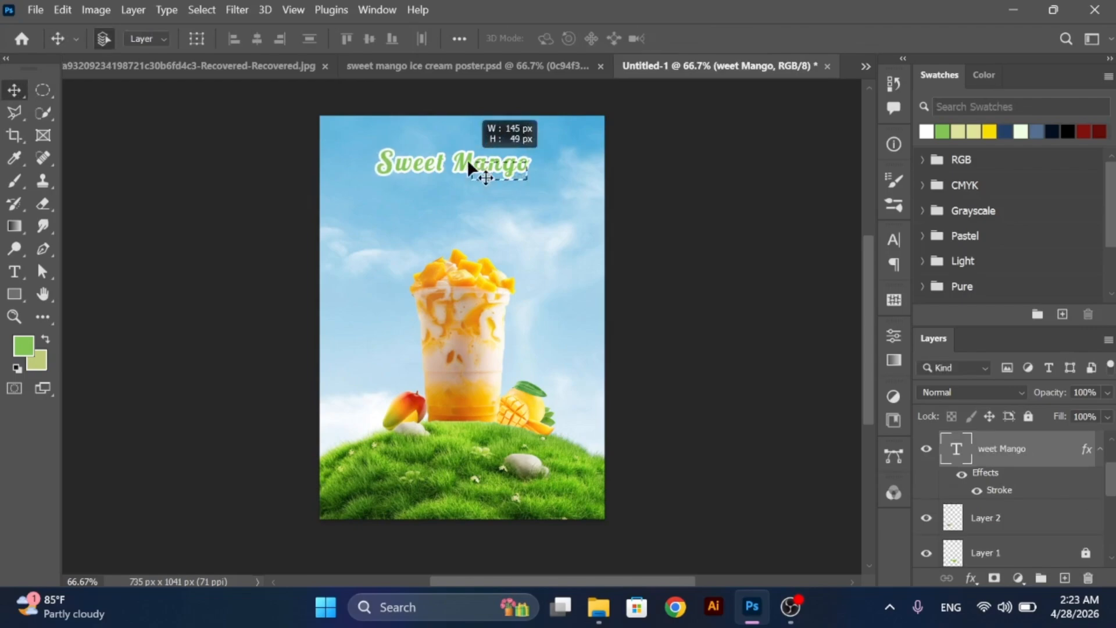
- Group the "S" and "weet Mango" text layers and name the group "sweet mango text"
left_click(370, 167)
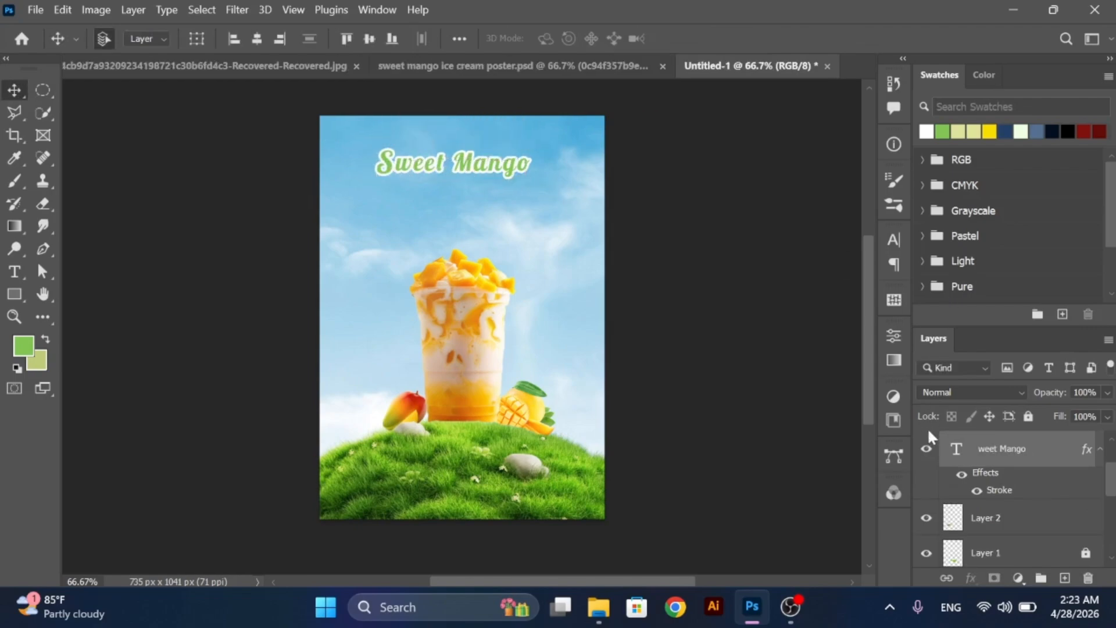
left_click(948, 450)
key("ctrl+g")
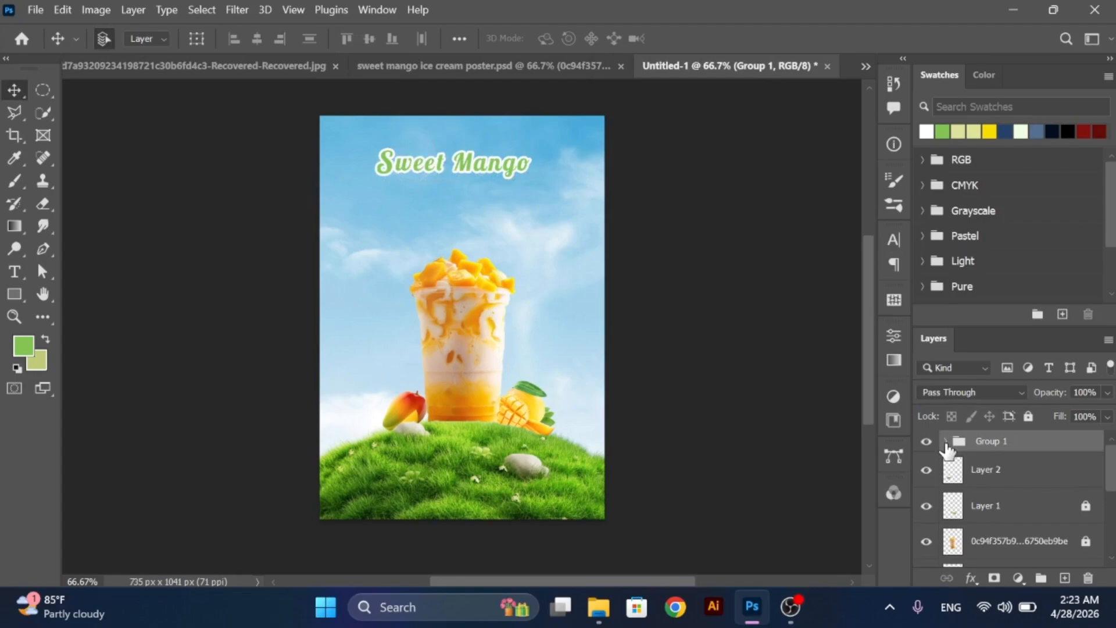
double_click(1001, 443)
type("sweet mango text")
left_click(513, 168)
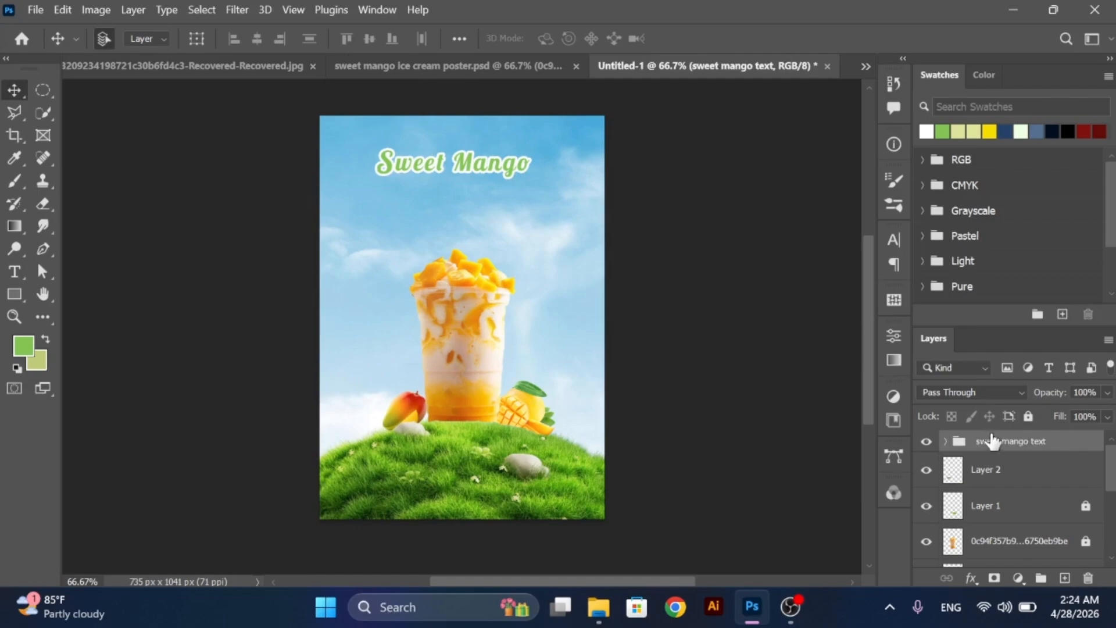
- Nudge the "sweet mango text" group to the right and slightly upward above the cup, and deselect it
key("Right")
key("Right")
key("Right")
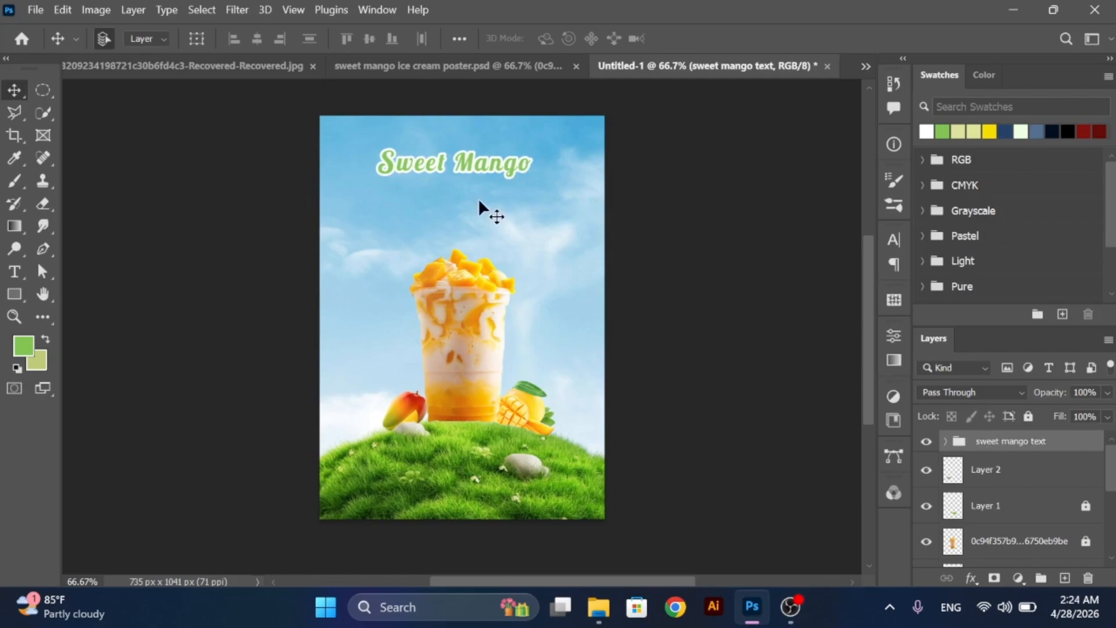
key("Right")
key("Right")
key("Right")
key("Right")
key("Right")
key("Right")
key("Right")
key("Right")
key("Right")
key("Right")
key("Right")
key("Right")
key("Right")
key("Right")
key("Right")
key("Right")
key("Right")
key("Right")
key("Right")
key("Right")
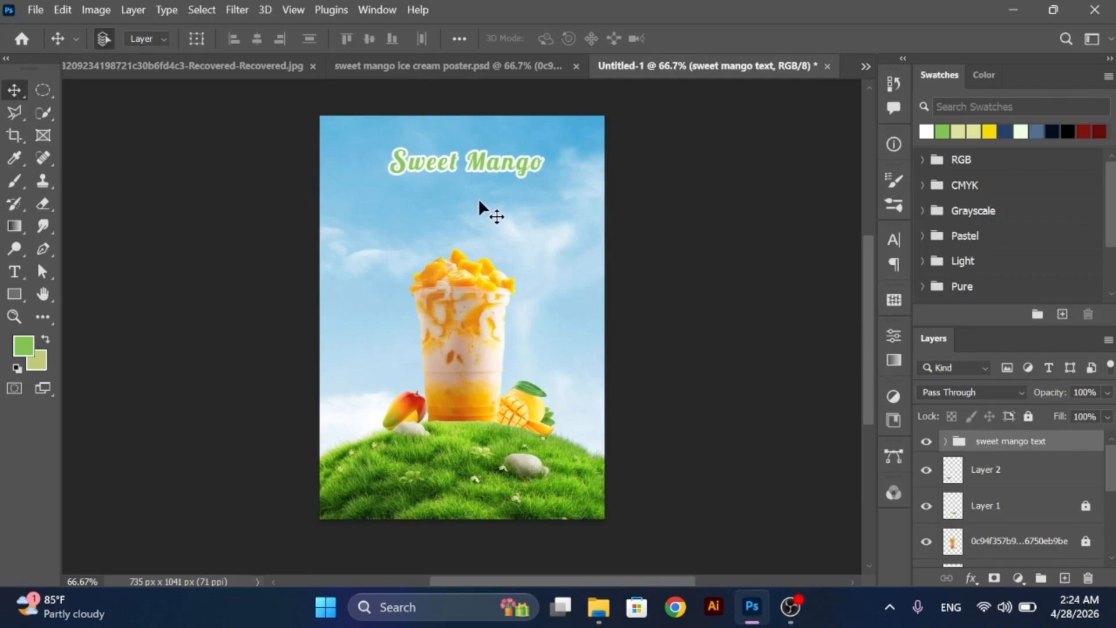
key("Up")
key("Up")
key("Up")
key("Up")
key("Up")
key("Up")
key("Up")
key("Up")
key("Up")
key("Up")
key("Up")
key("Up")
key("Up")
key("Up")
key("Up")
key("Up")
key("Up")
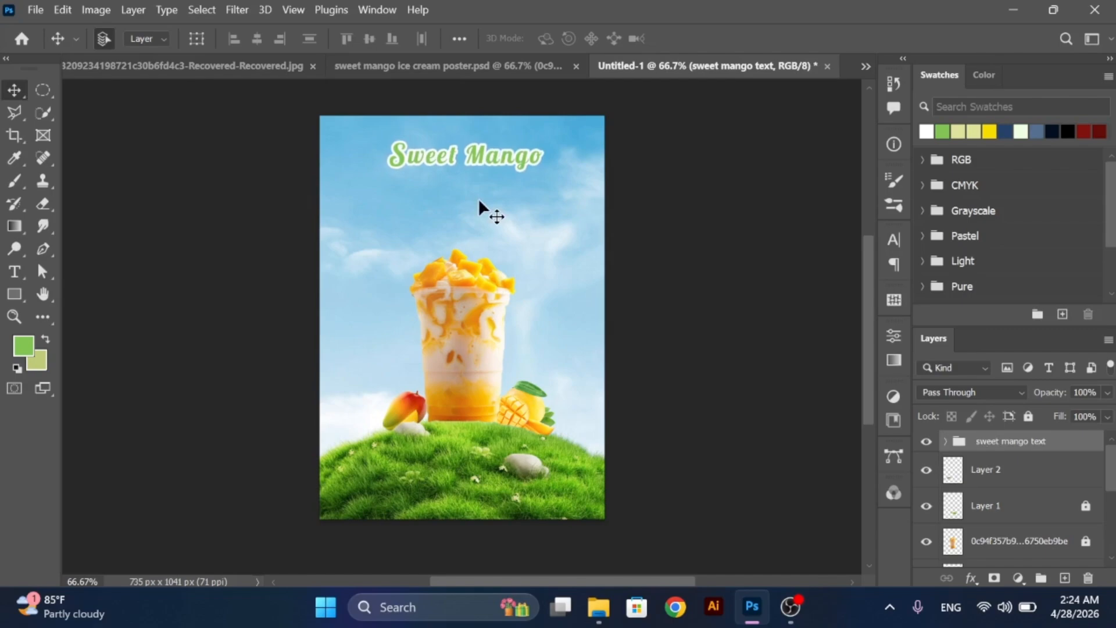
left_click(479, 201)
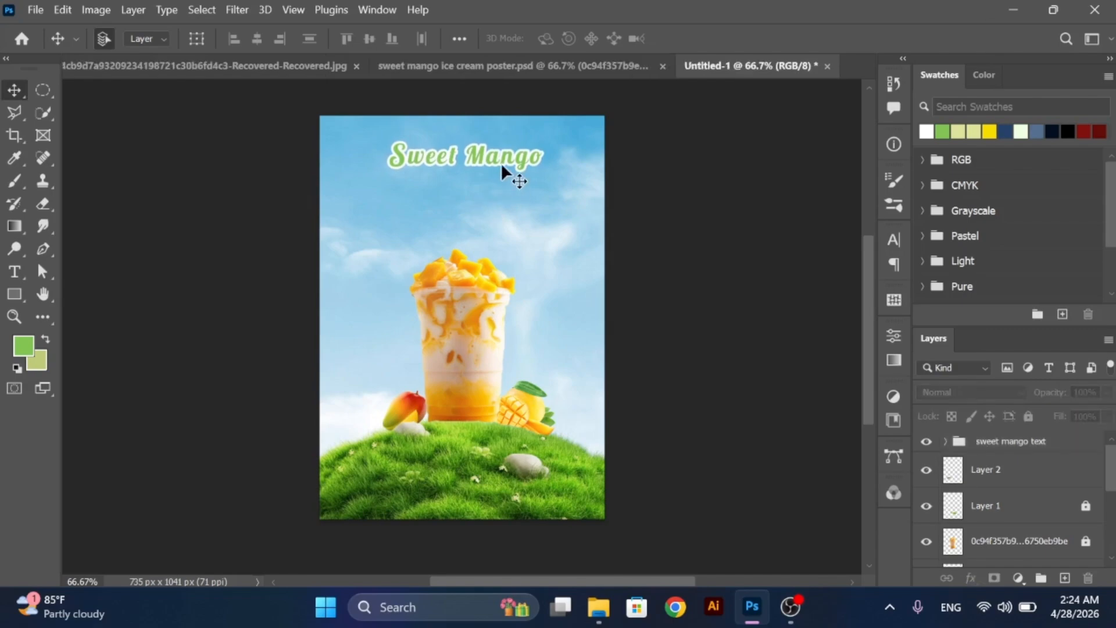
- Duplicate the "weet Mango" text just below the title and replace the copy's wording with "Delicious Ice Cream"
left_click_drag(500, 153, 503, 186)
double_click(502, 186)
key("ctrl+a")
type("D")
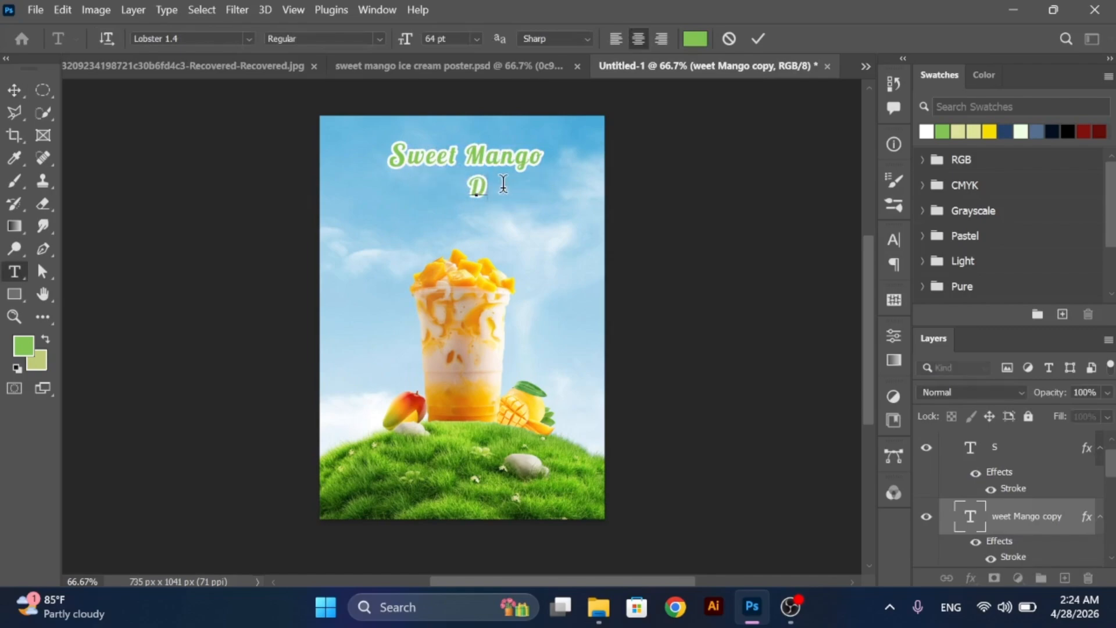
type("elicious Ice Cream")
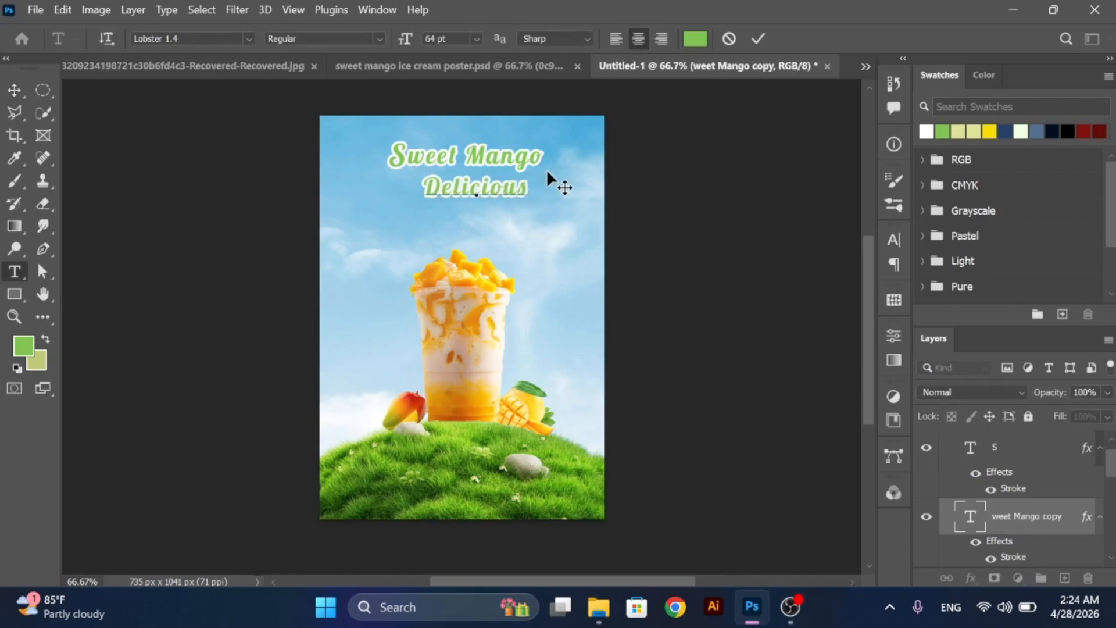
left_click(16, 92)
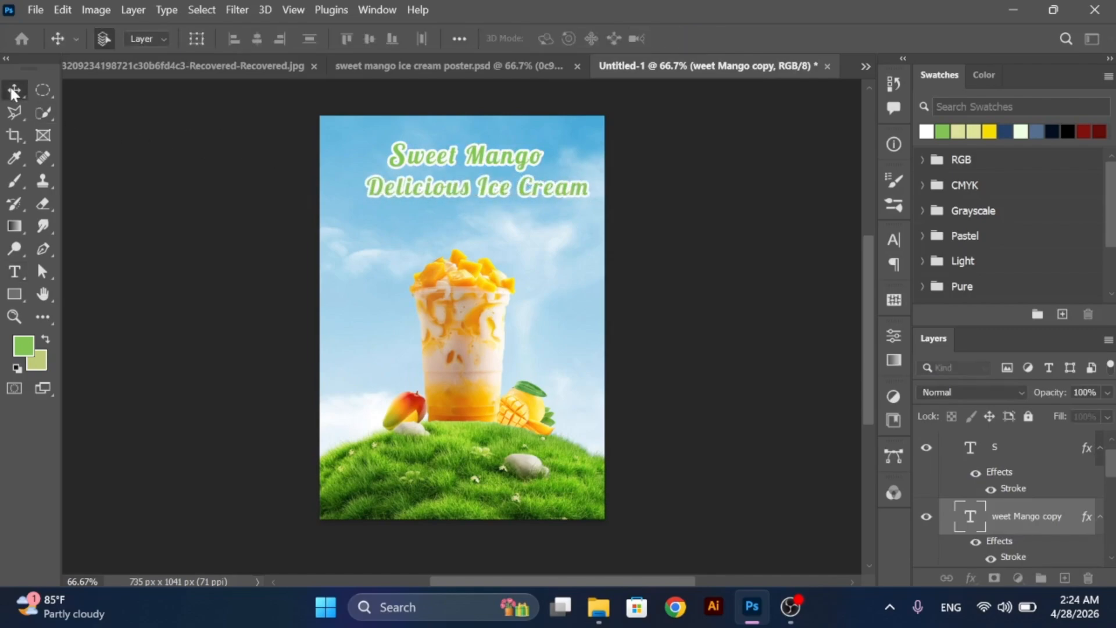
- Scale the "Delicious Ice Cream" line to about 61%, position it beneath the title's right half, and deselect it
key("ctrl+t")
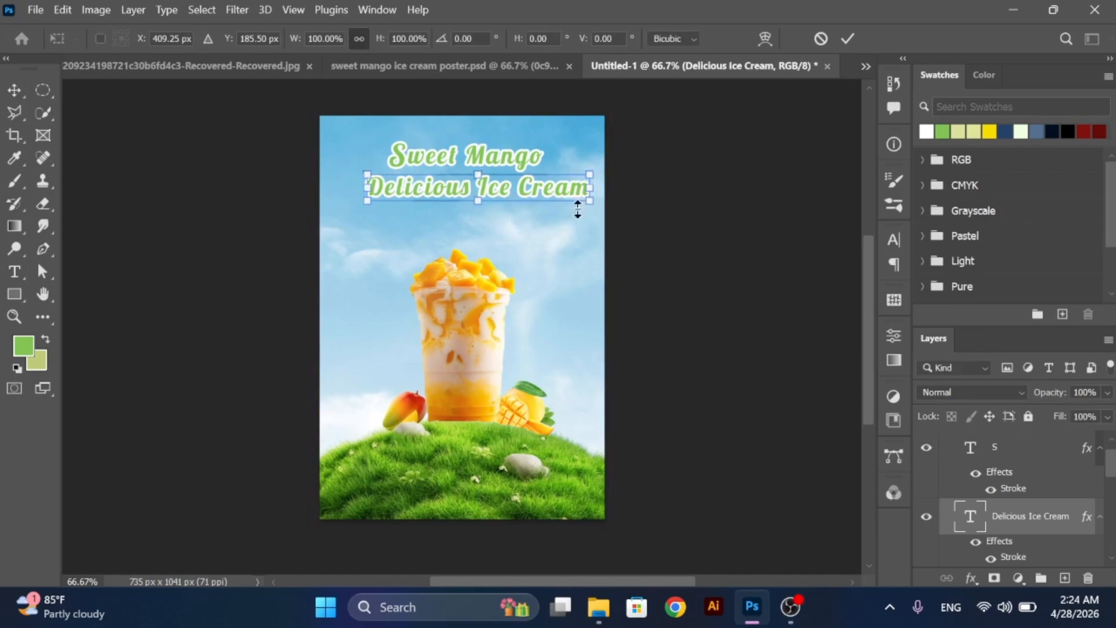
left_click_drag(593, 202, 490, 181)
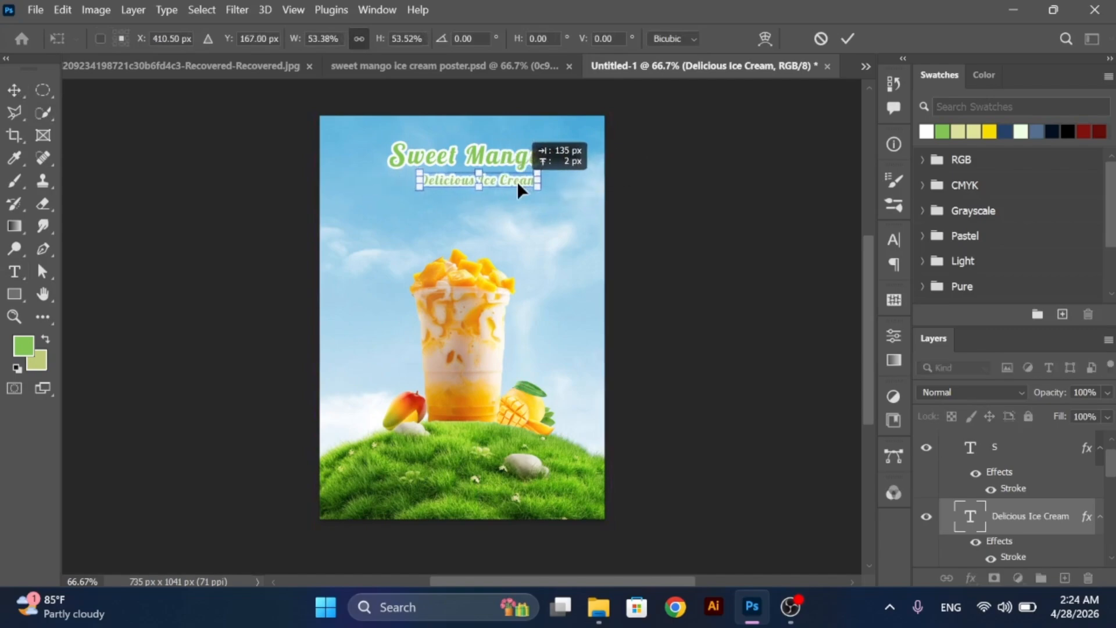
left_click_drag(518, 184, 569, 189)
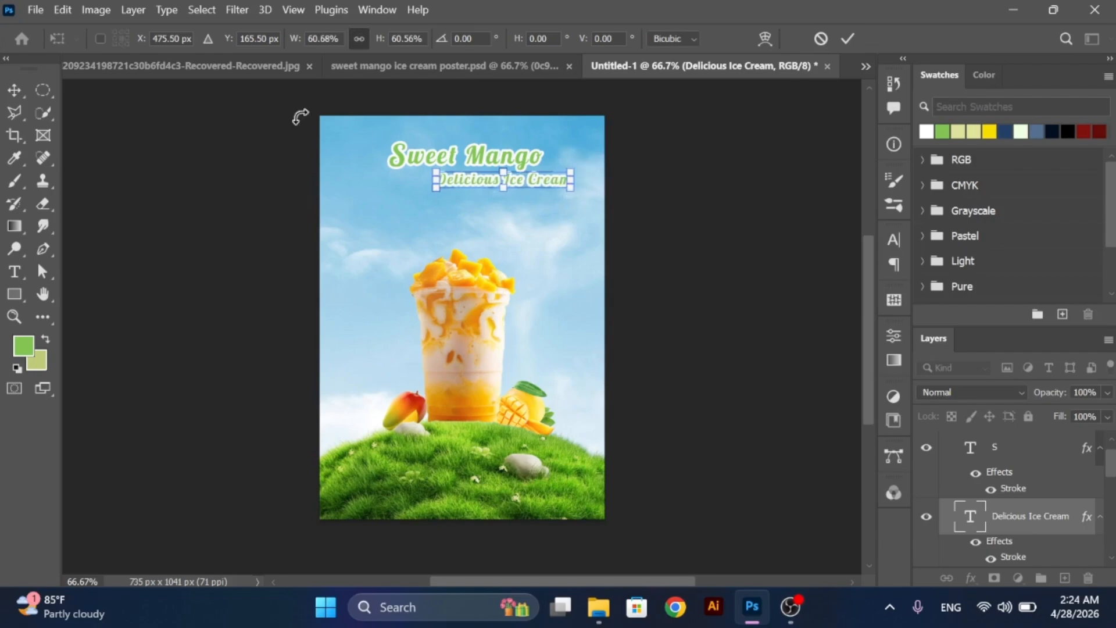
left_click(14, 90)
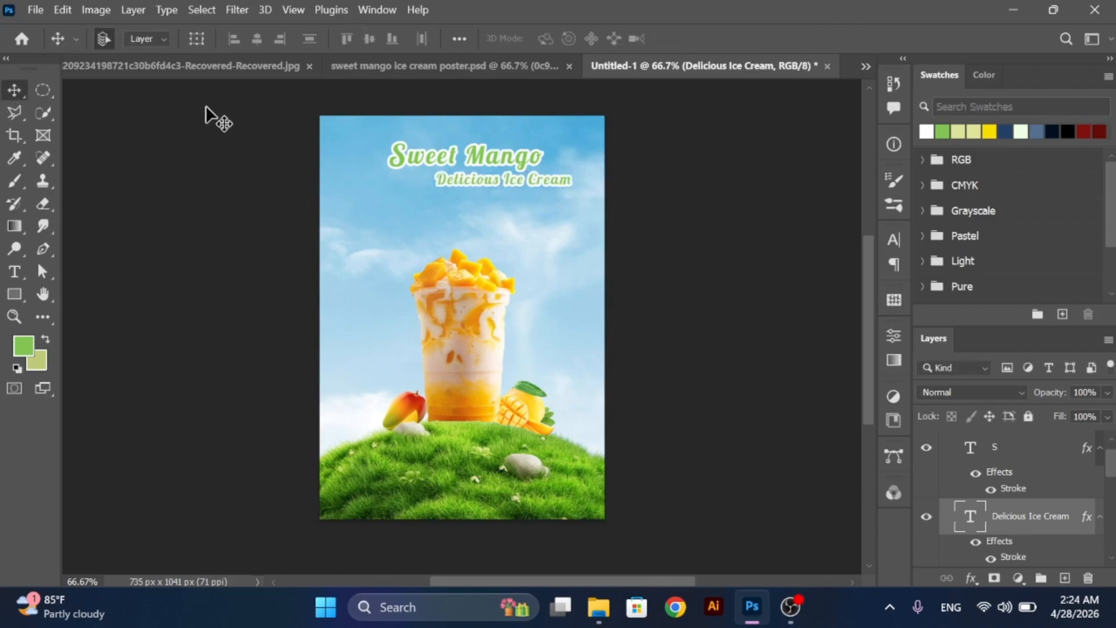
key("Right")
key("Down")
key("Down")
key("Right")
key("Down")
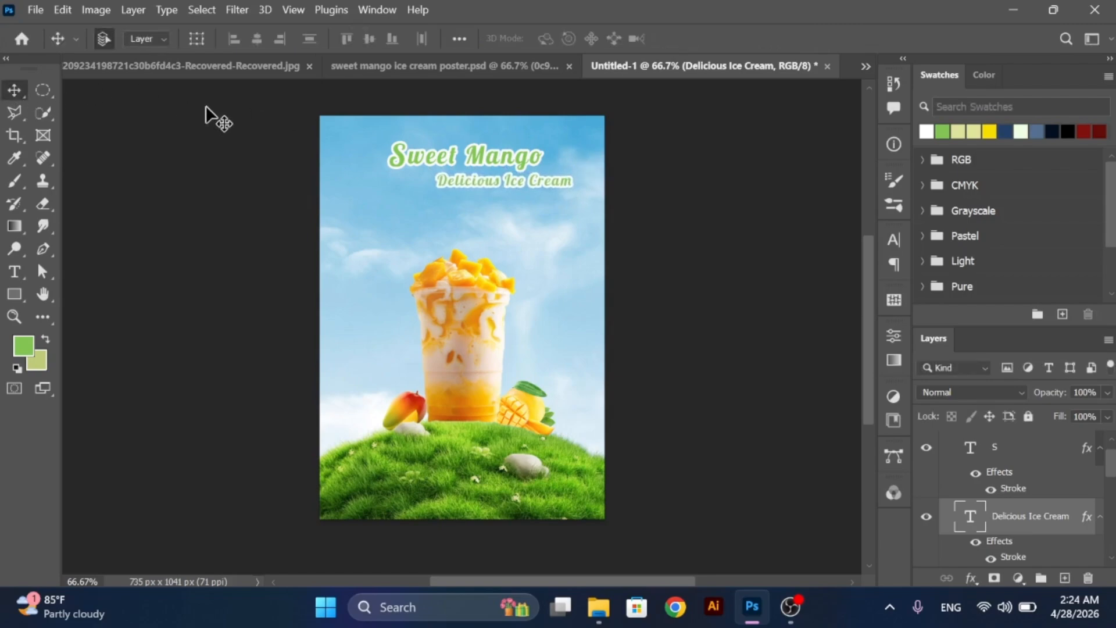
left_click(206, 106)
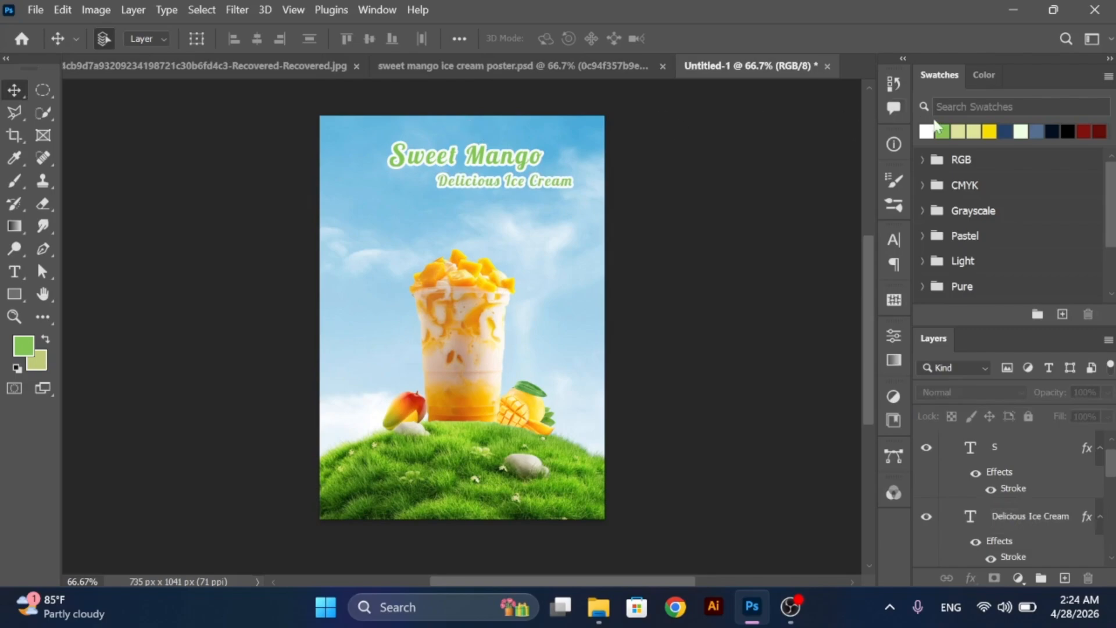
- Add the yellow two-line text "BEST SELLER" in Anton Regular, 30 pt, beside the right end of the "Sweet Mango" title
left_click(990, 132)
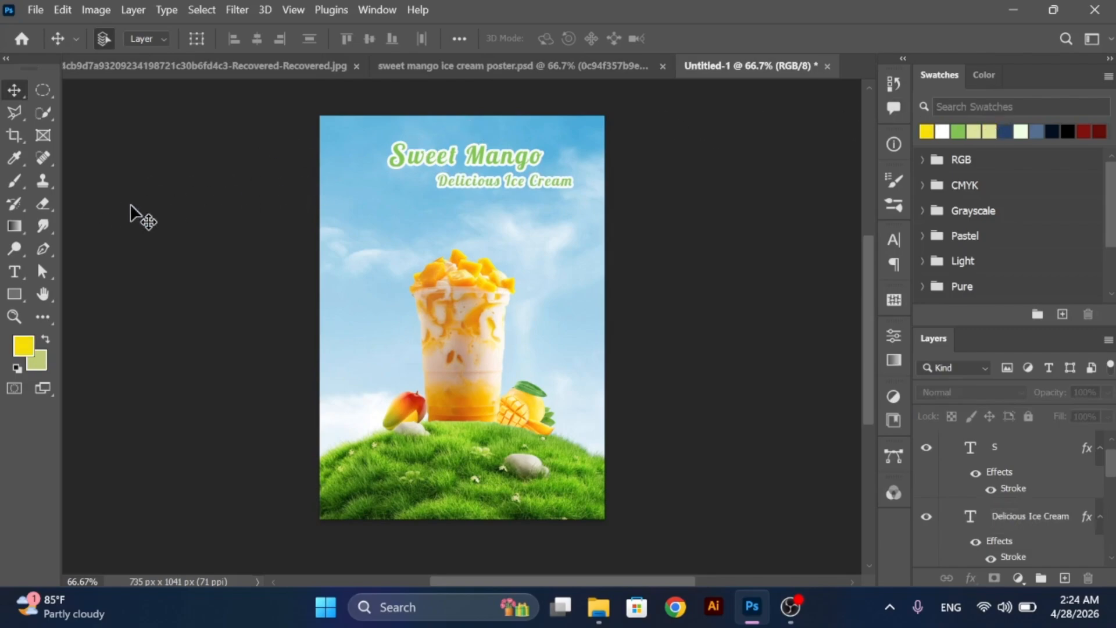
left_click(16, 277)
left_click(249, 39)
key("Down")
key("Down")
key("Down")
key("Down")
key("Down")
key("Down")
key("Down")
key("Down")
key("Down")
key("Down")
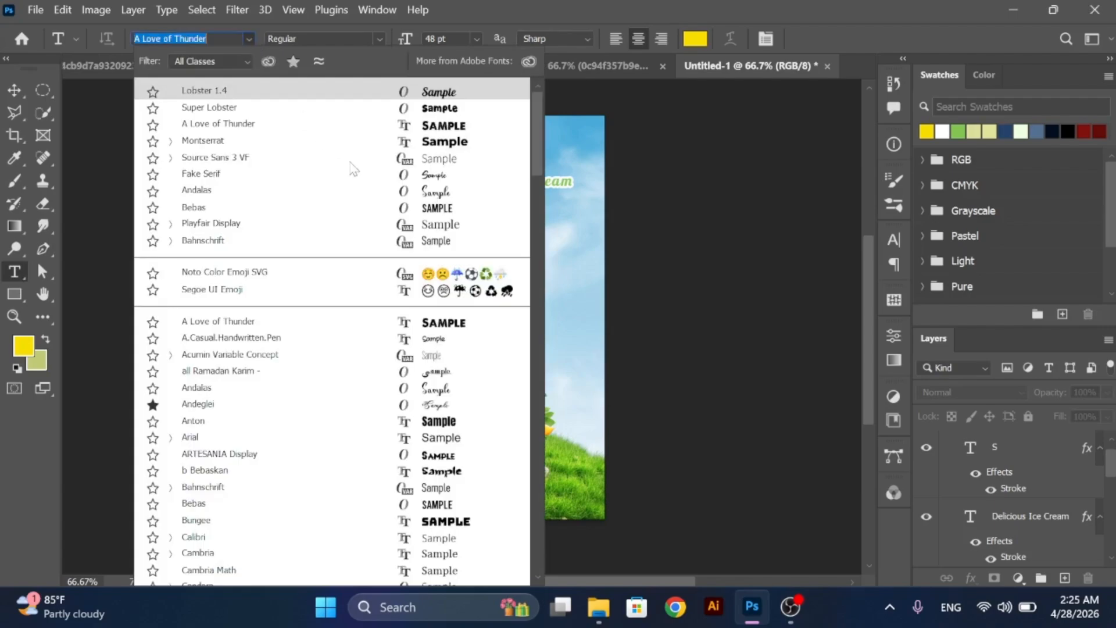
left_click(440, 420)
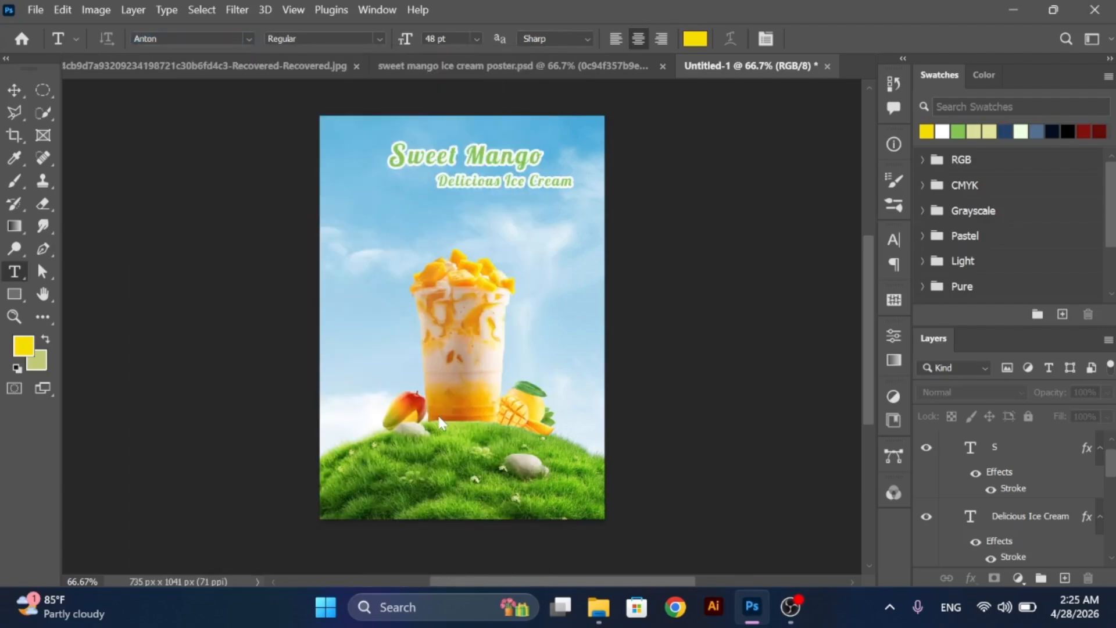
left_click(557, 156)
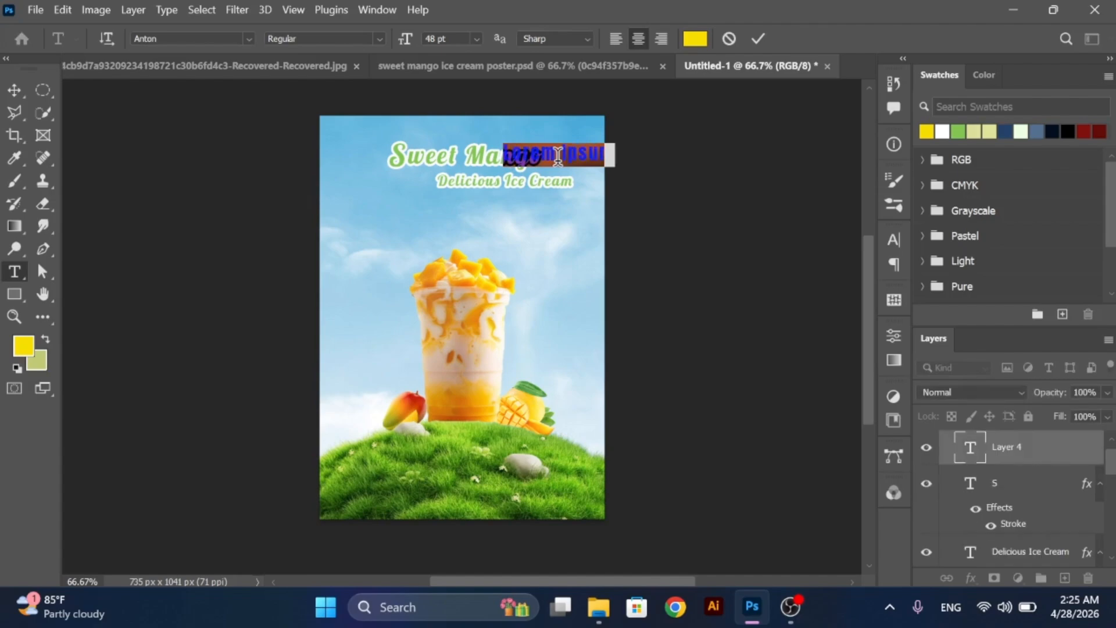
left_click(476, 38)
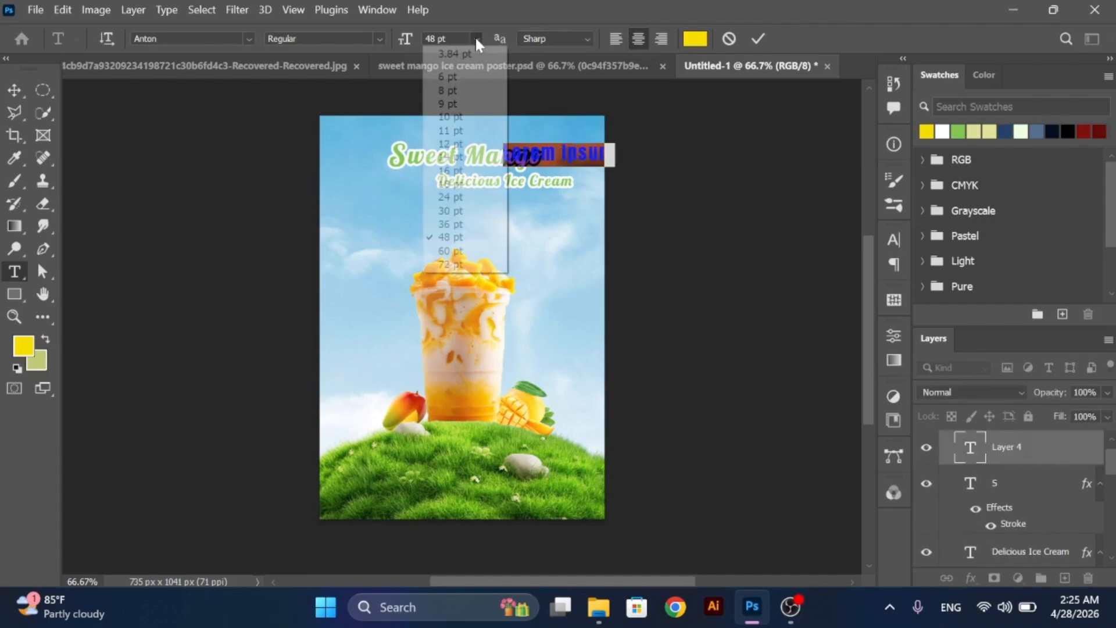
left_click(459, 210)
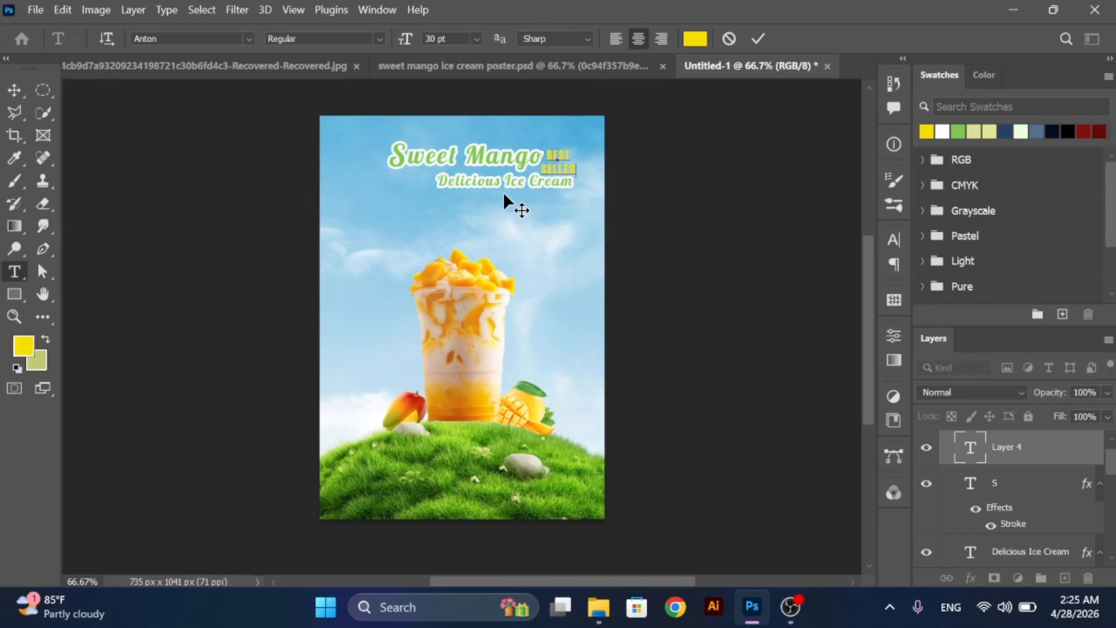
left_click(15, 92)
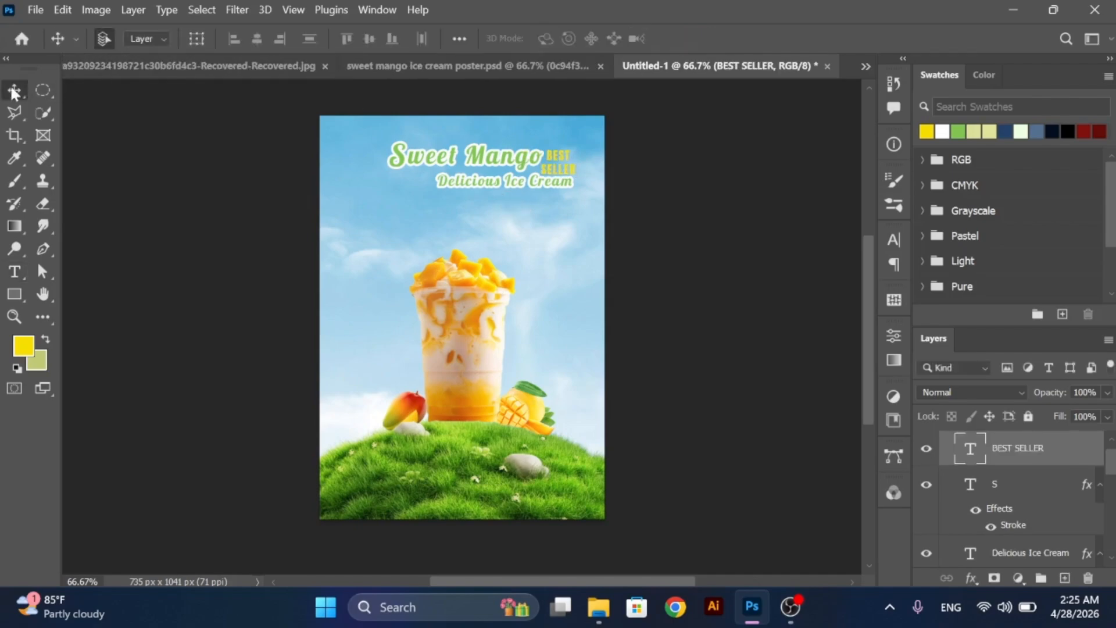
- Scale the "BEST SELLER" text to about 81% and fit it beside the title, above the end of the subtitle
key("ctrl+t")
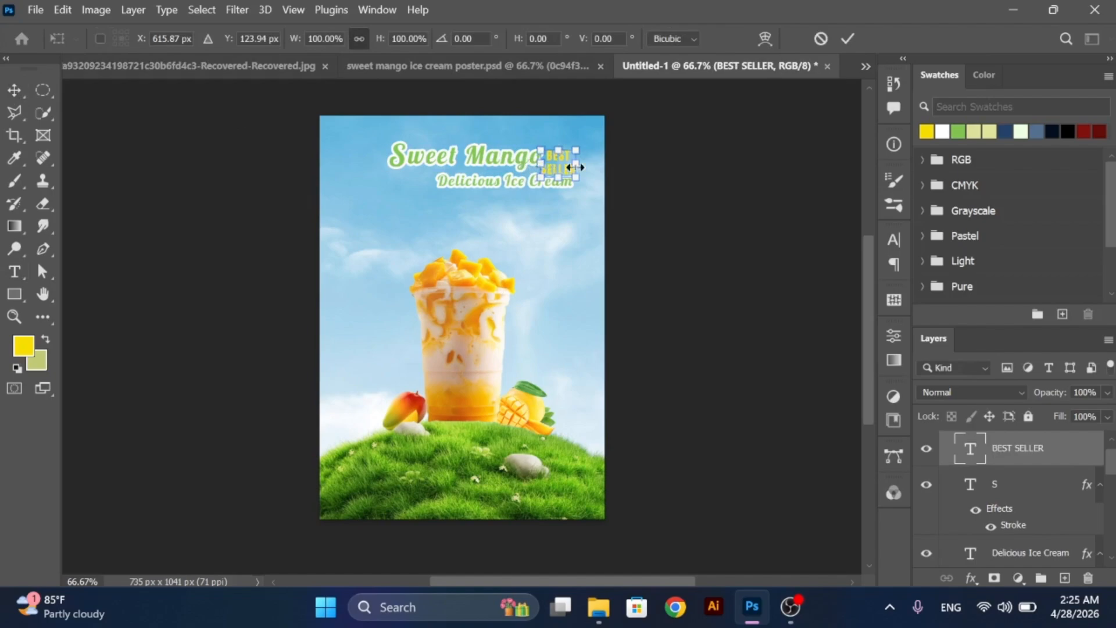
left_click_drag(574, 175, 565, 169)
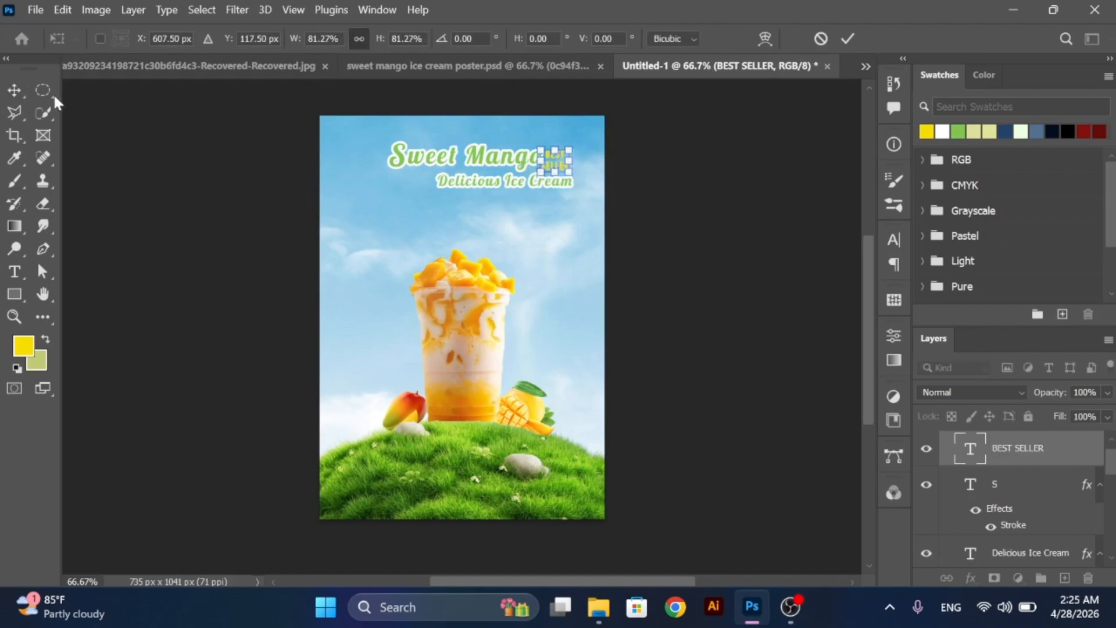
left_click(14, 92)
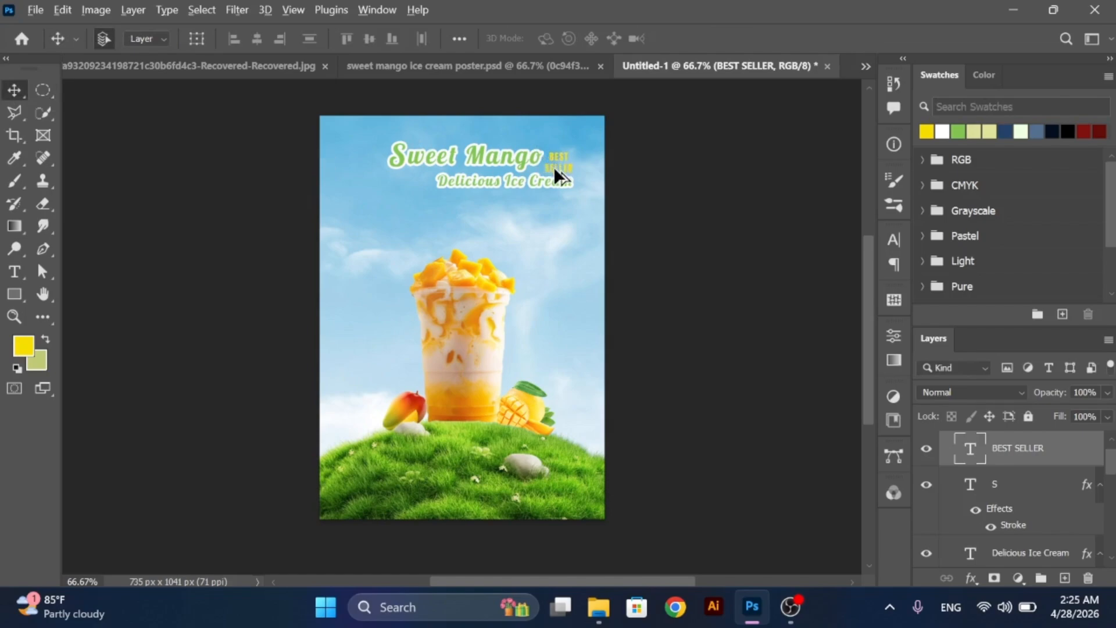
- Duplicate "BEST SELLER" to the left of the subtitle and replace the copy with the two-line text "Cool mango ilavor to best the summer heat"
left_click_drag(554, 167, 375, 187)
key("t")
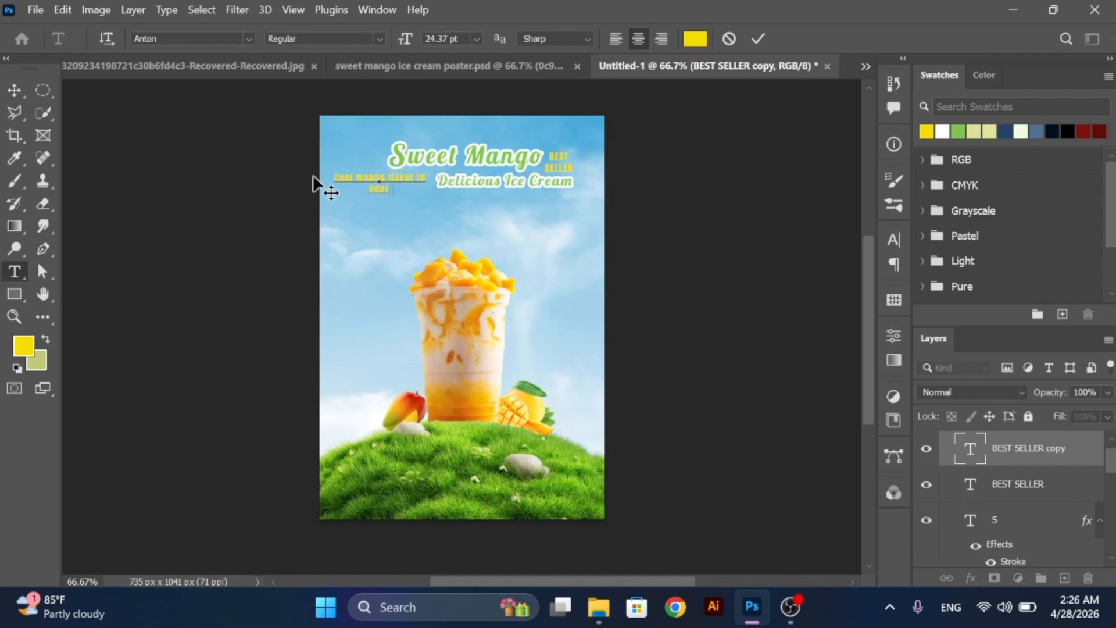
type("mmer heat")
left_click(14, 91)
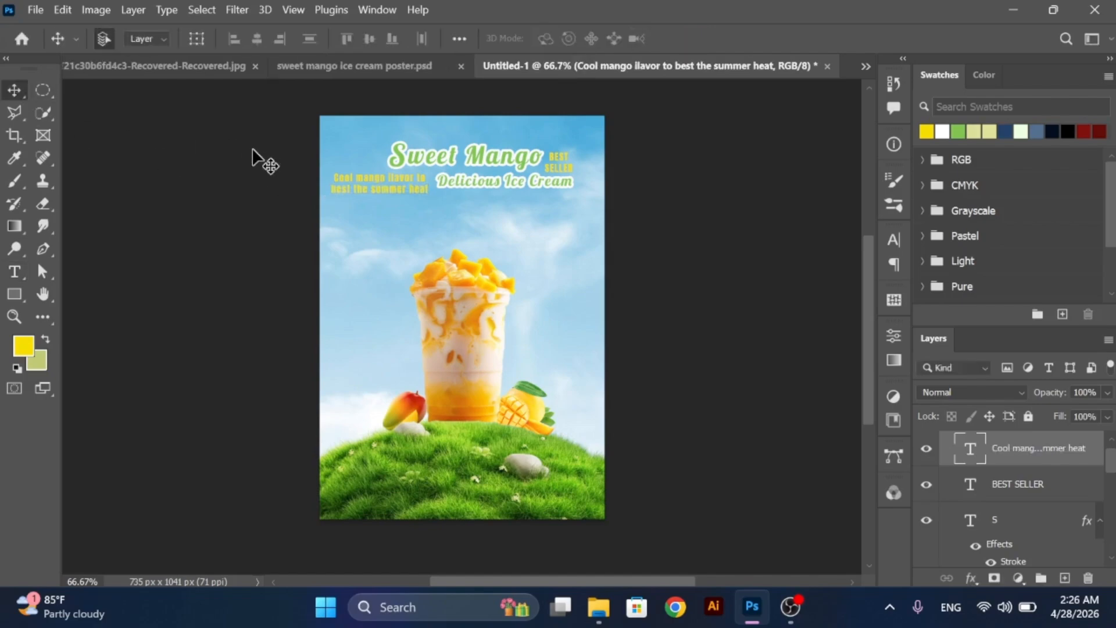
- Scale the "Cool mango ilavor to best the summer heat" tagline to about 80% and group the heading text layers as "text"
key("ctrl+t")
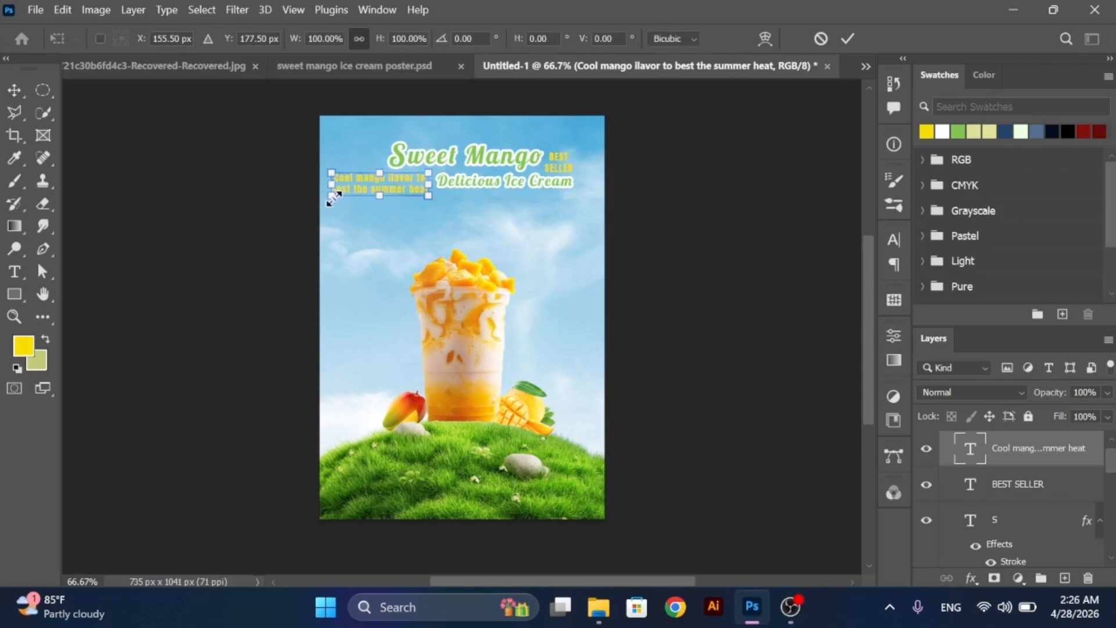
left_click_drag(329, 200, 350, 191)
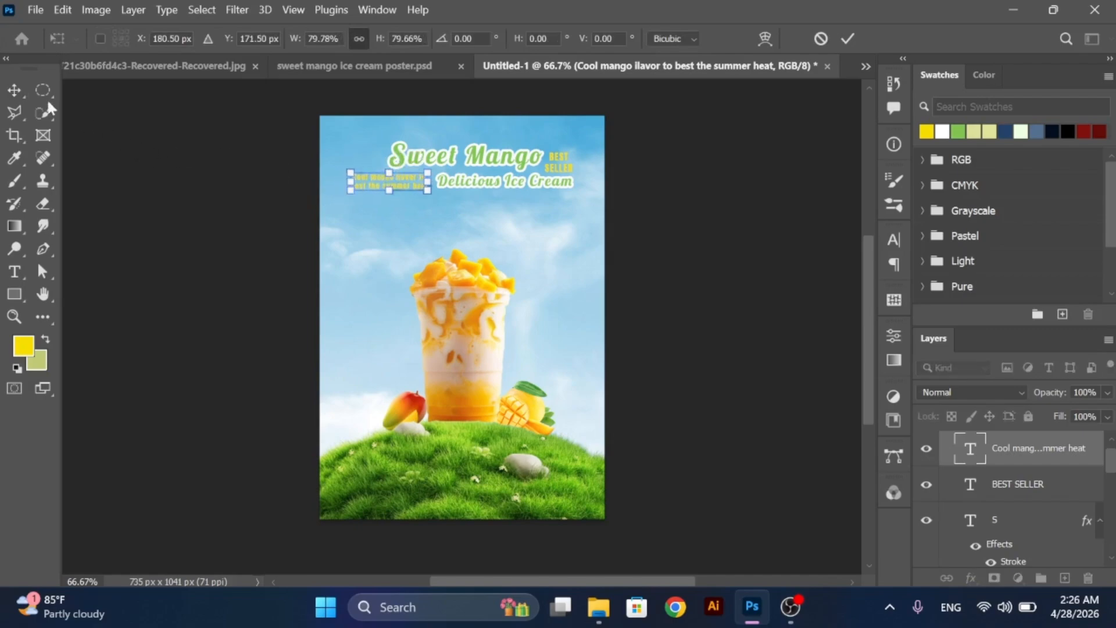
left_click(14, 89)
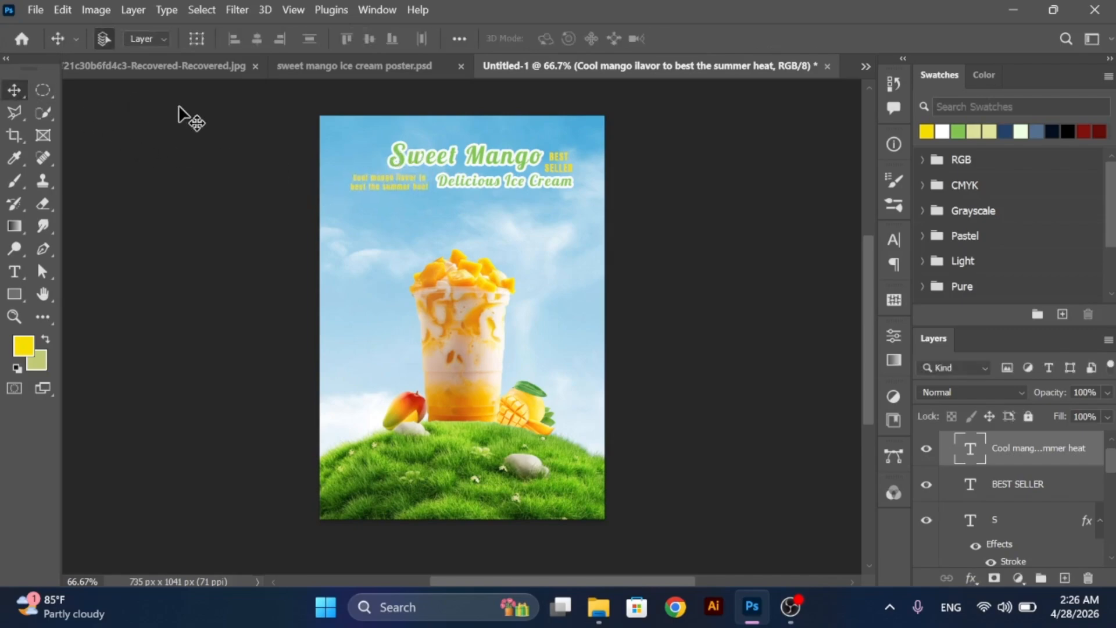
key("ctrl+g")
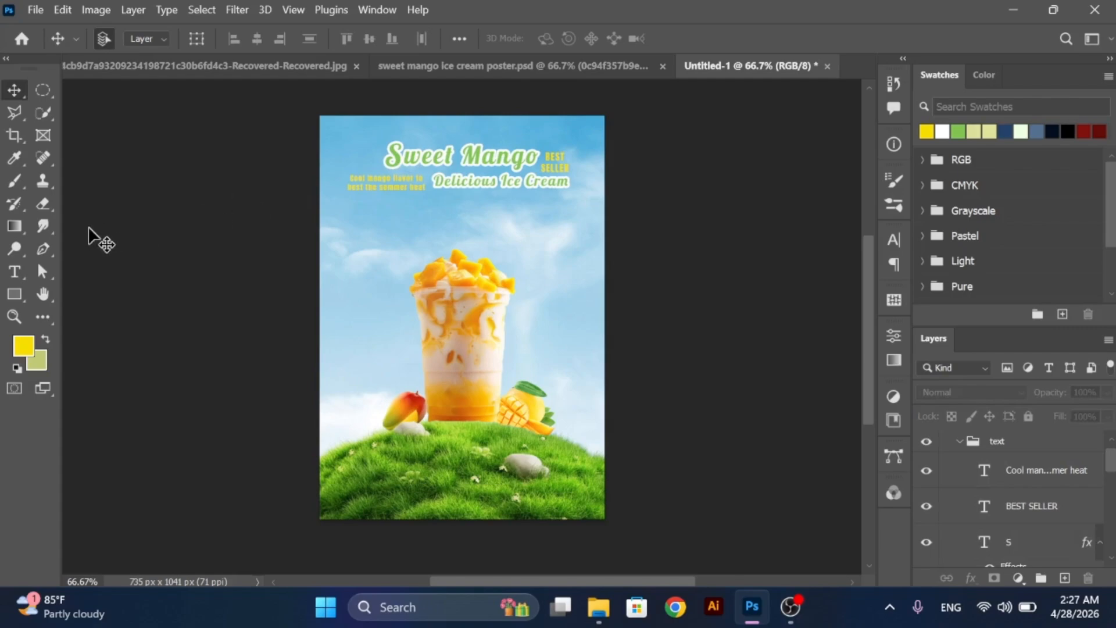
- Add the yellow text "ceaz" in Super Lobster Regular on the lower grass and enlarge it to about 54 pt
left_click(19, 276)
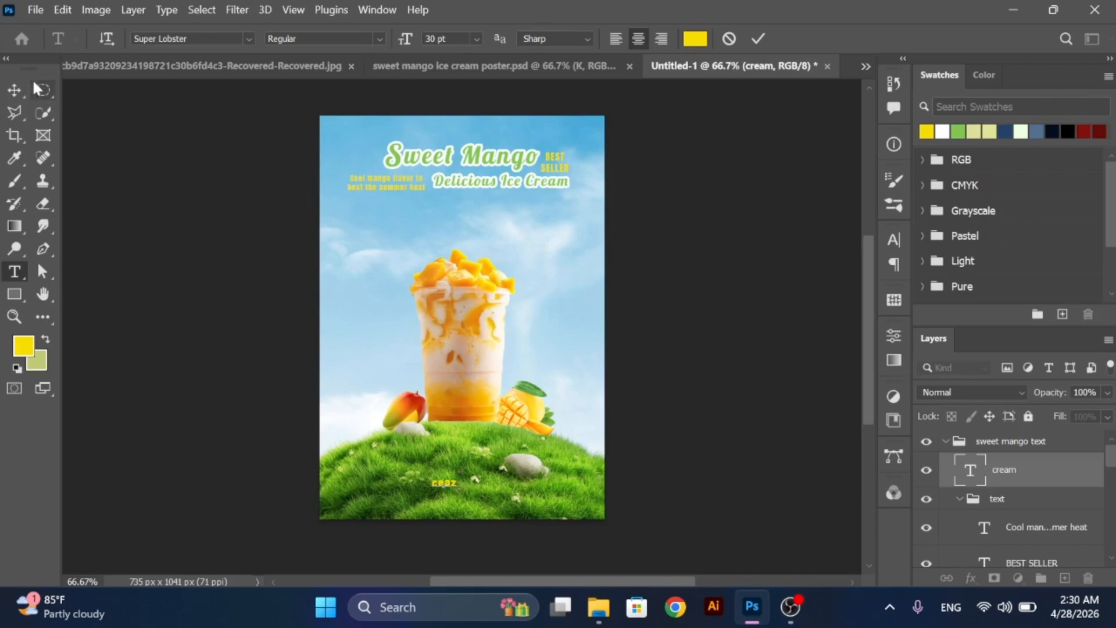
left_click(16, 88)
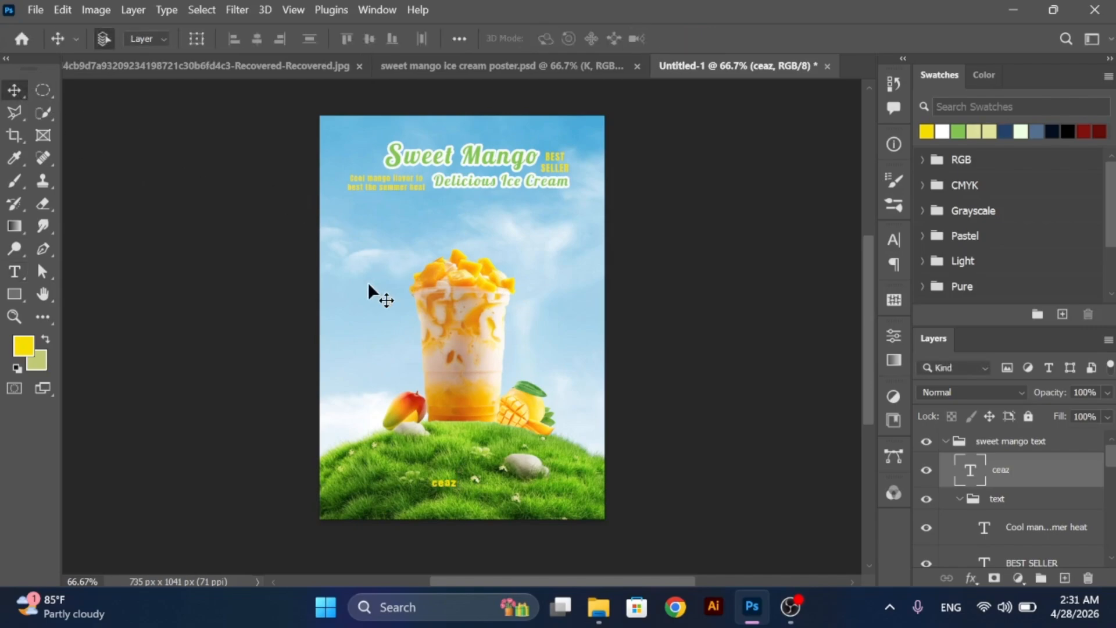
key("ctrl+t")
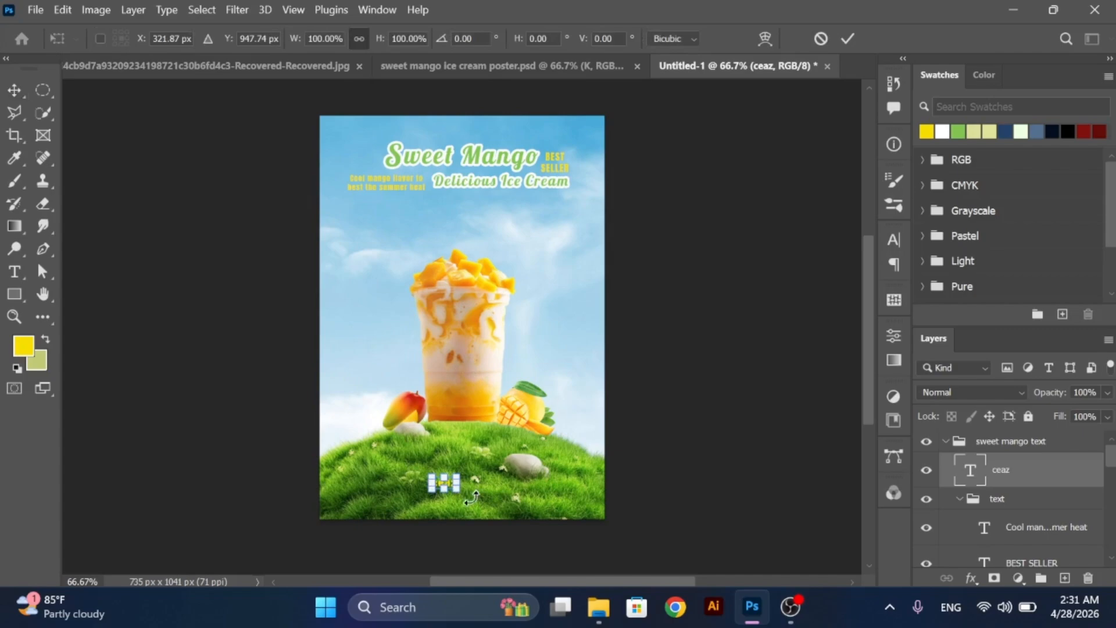
left_click_drag(460, 493, 483, 500)
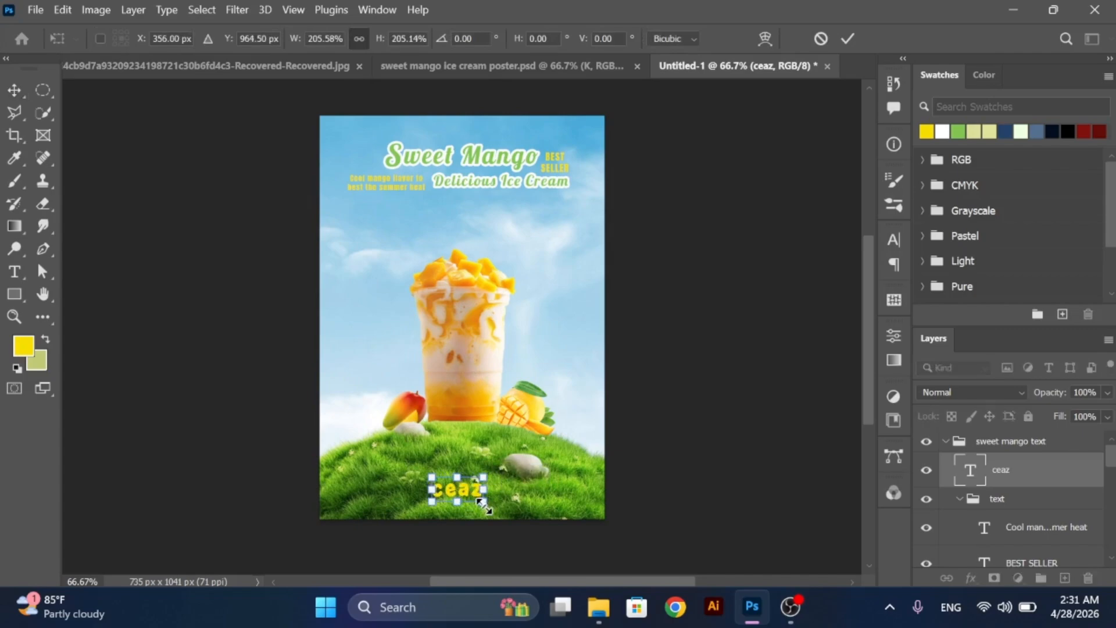
left_click_drag(480, 502, 475, 498)
left_click(14, 90)
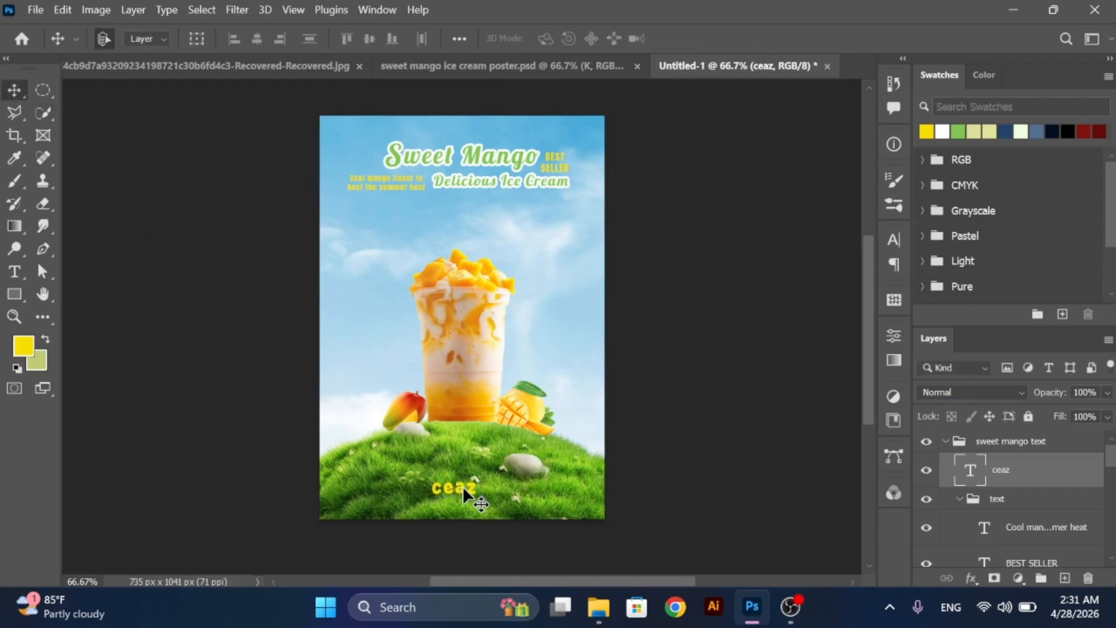
- Duplicate "ceaz" to its left and replace the copy's text with "K"
mouse_move(463, 487)
left_mouse_down()
mouse_move(476, 486)
mouse_move(442, 486)
left_mouse_up()
double_click(441, 486)
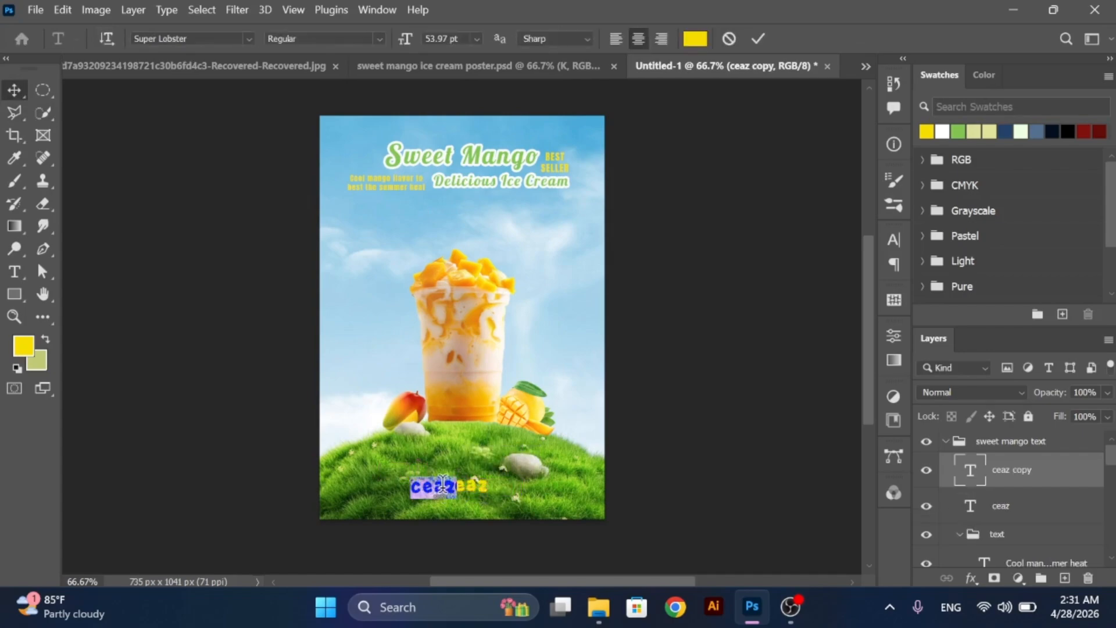
type("K")
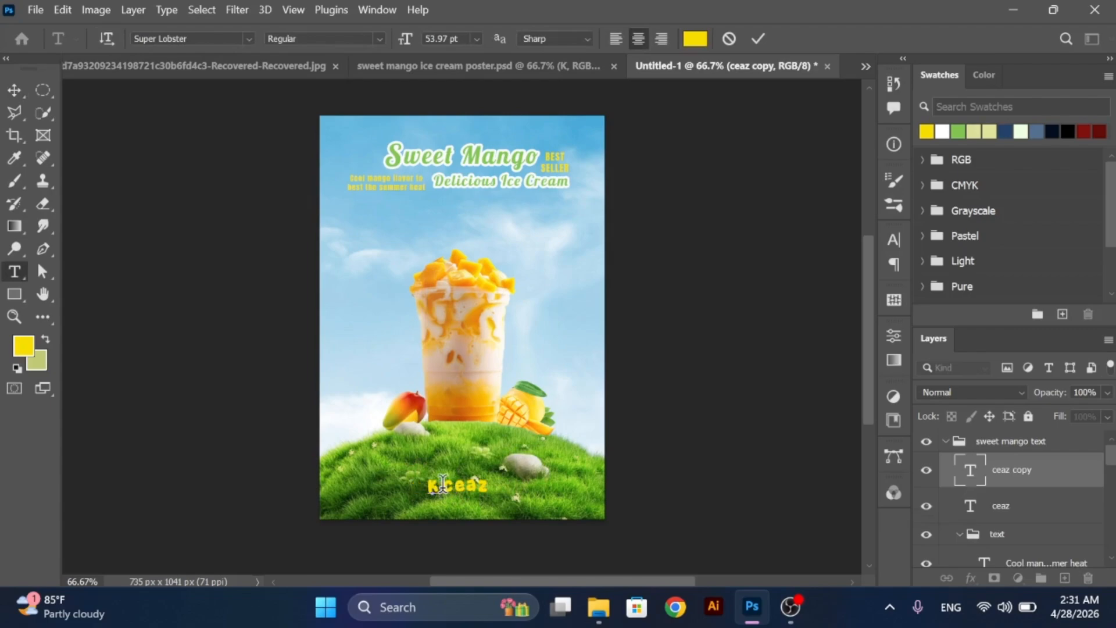
left_click(14, 92)
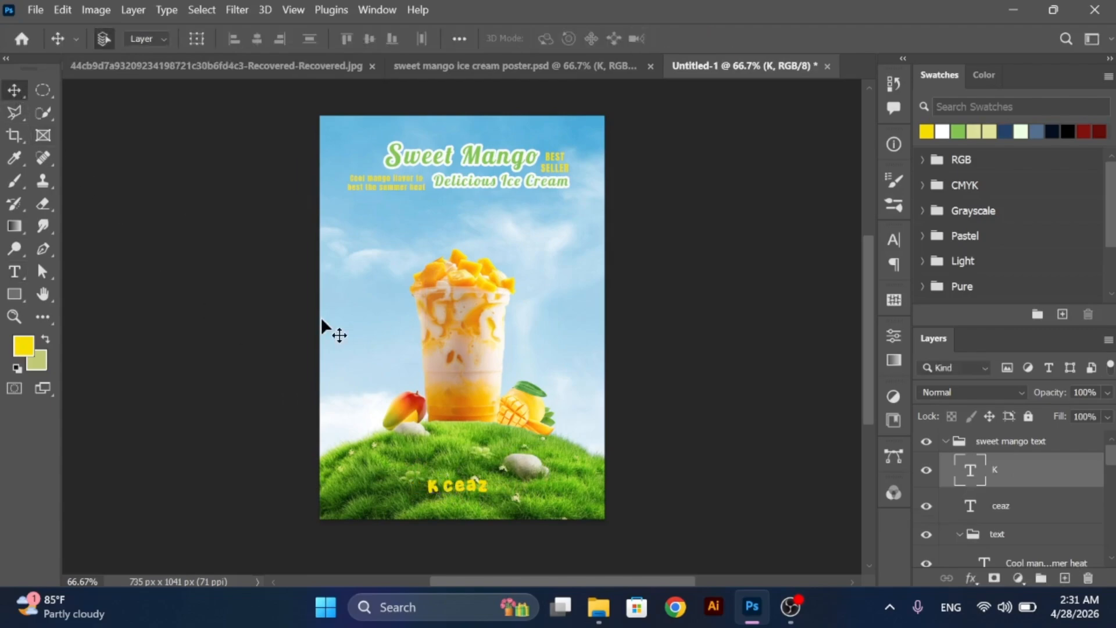
- Scale the "K" to about 118% and nudge it right, close against "ceaz"
key("ctrl+t")
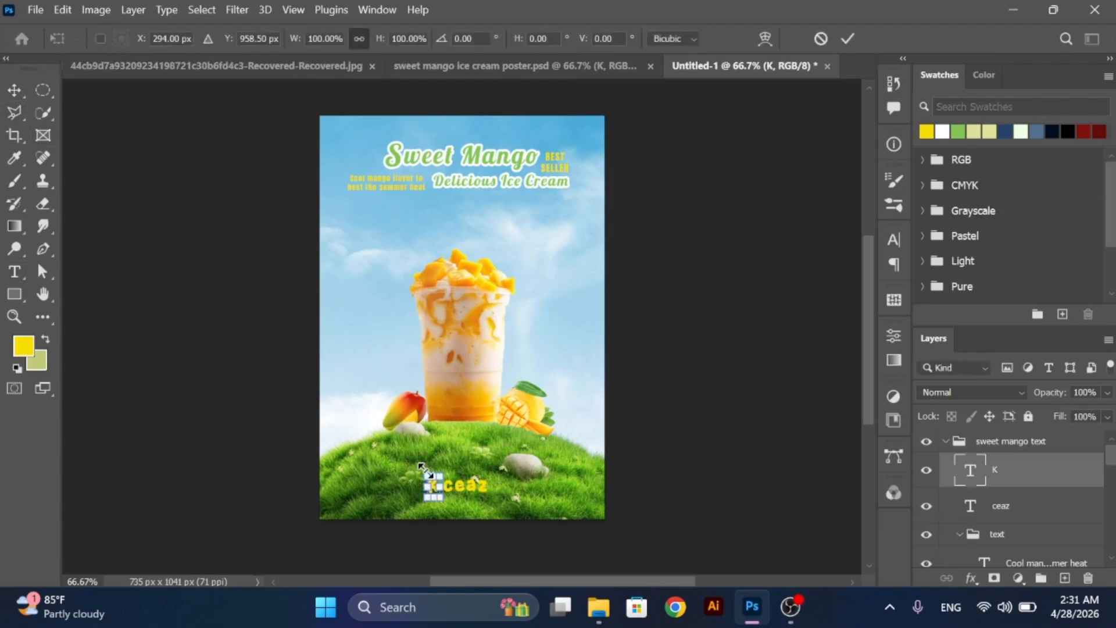
left_click_drag(419, 465, 417, 460)
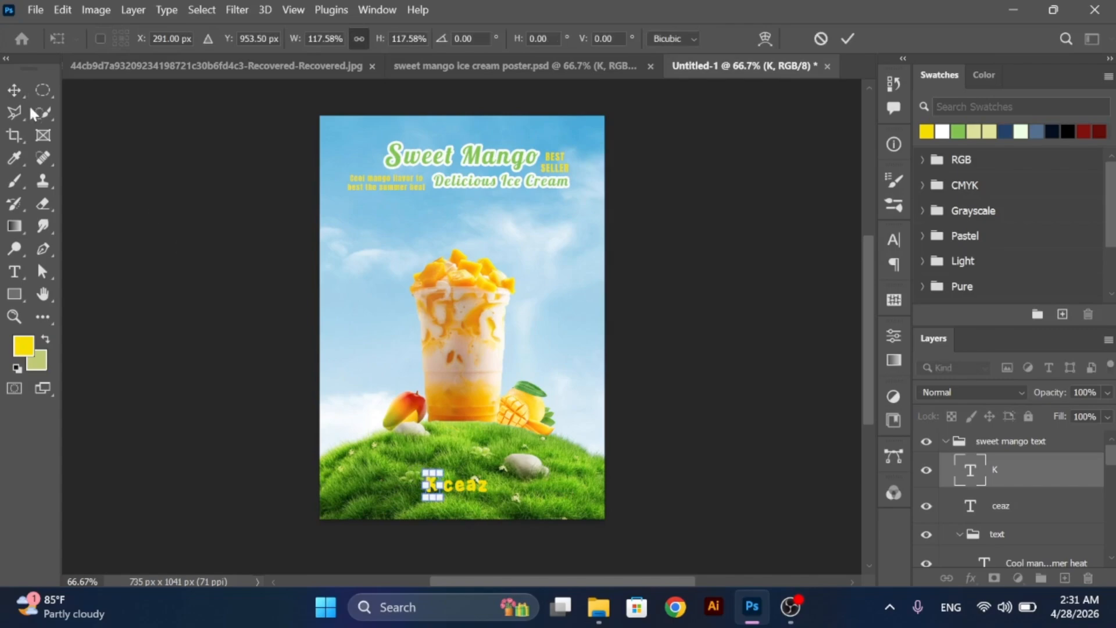
left_click(15, 99)
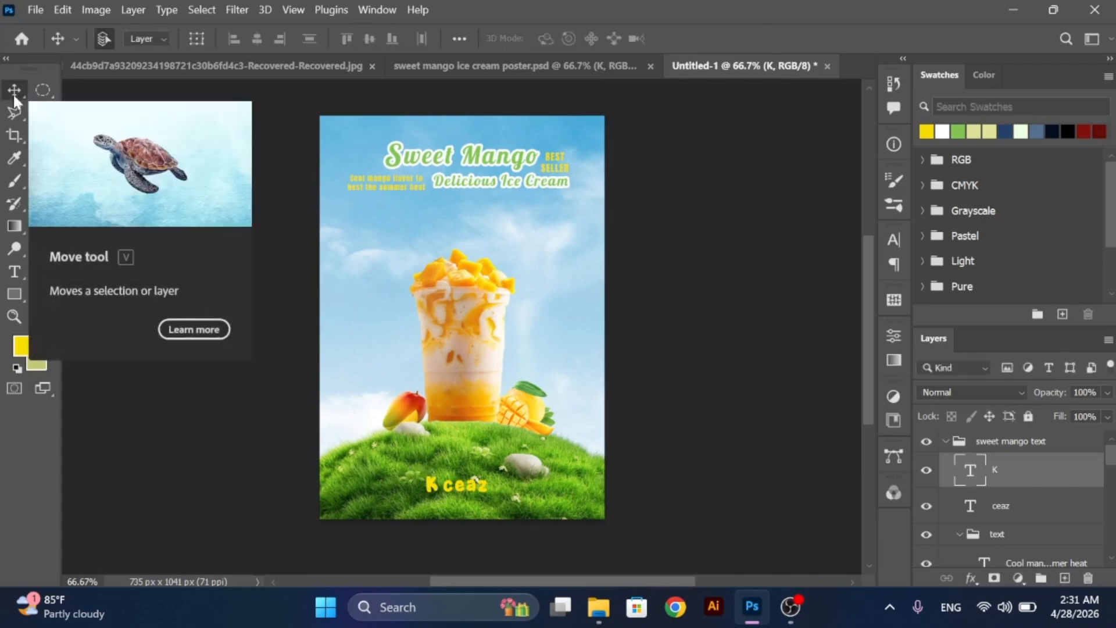
key("Right")
key("Right")
key("Right")
key("Right")
key("Right")
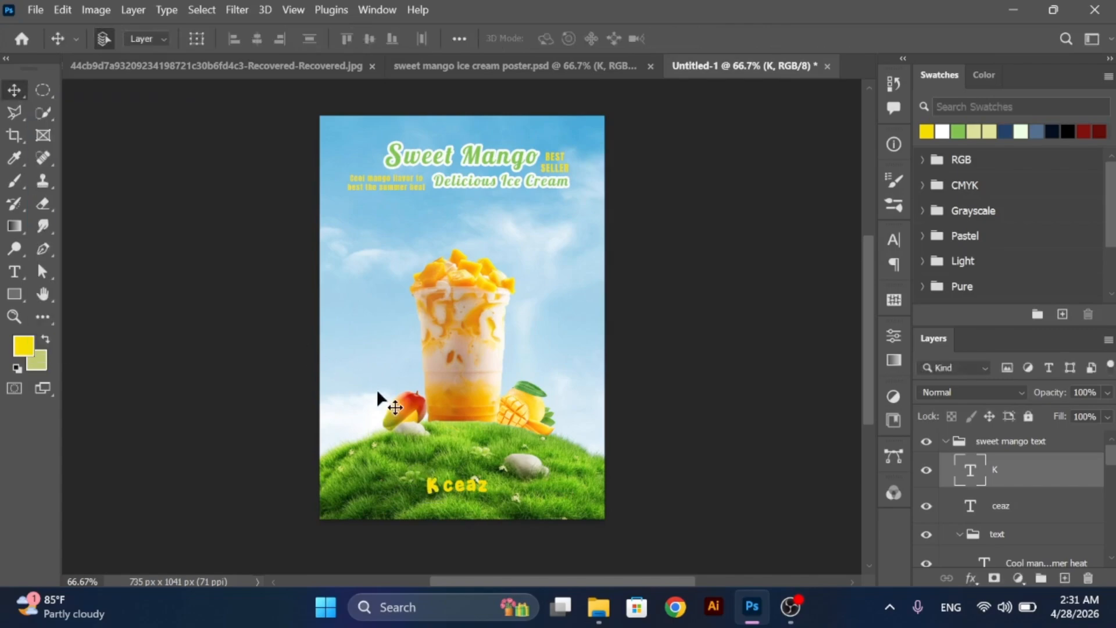
key("Right")
key("Right")
key("Right")
key("Right")
key("Right")
- Enlarge "K" and "ceaz" together slightly, group them as "kceaz text", and nudge the group upward on the grass
left_click_drag(491, 490, 424, 483)
key("ctrl+t")
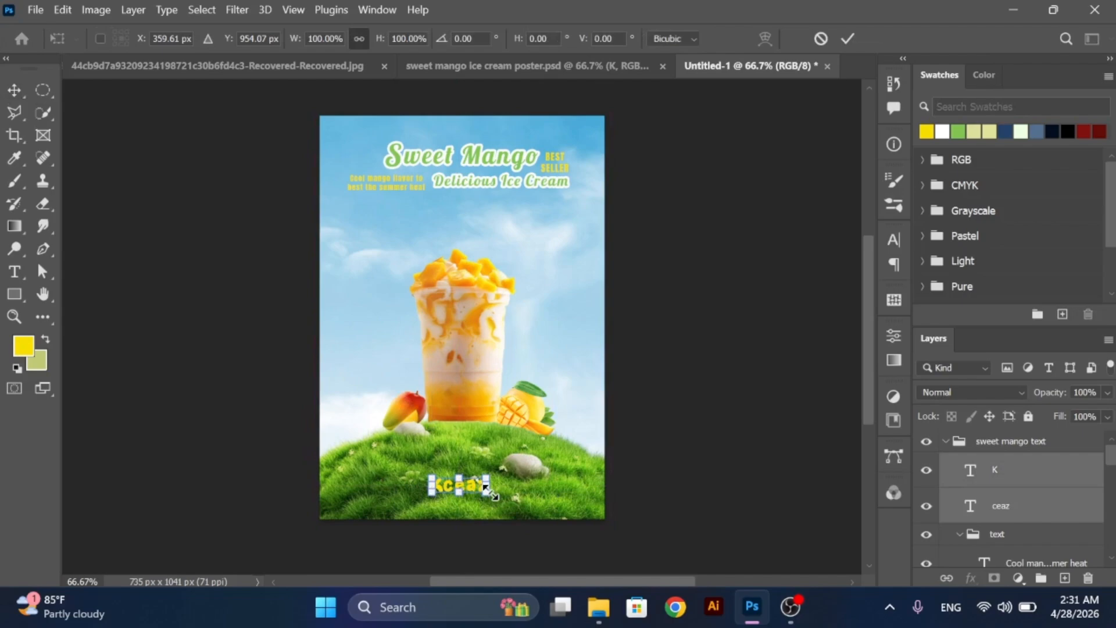
left_click_drag(491, 493, 499, 500)
left_click(27, 99)
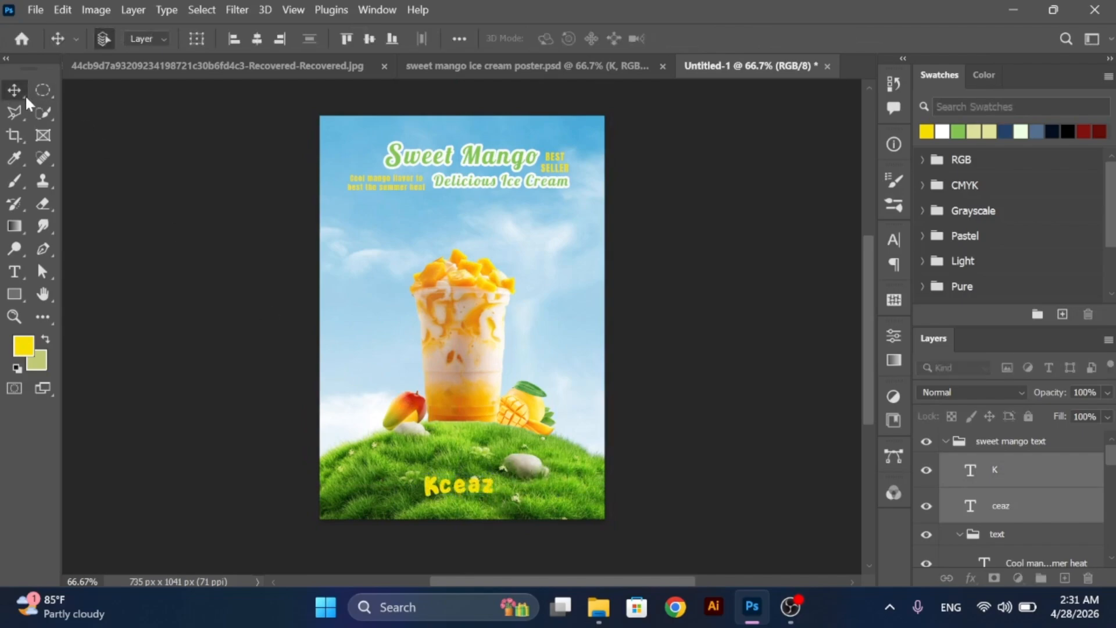
key("ctrl+g")
key("shift+Up")
key("shift+Up")
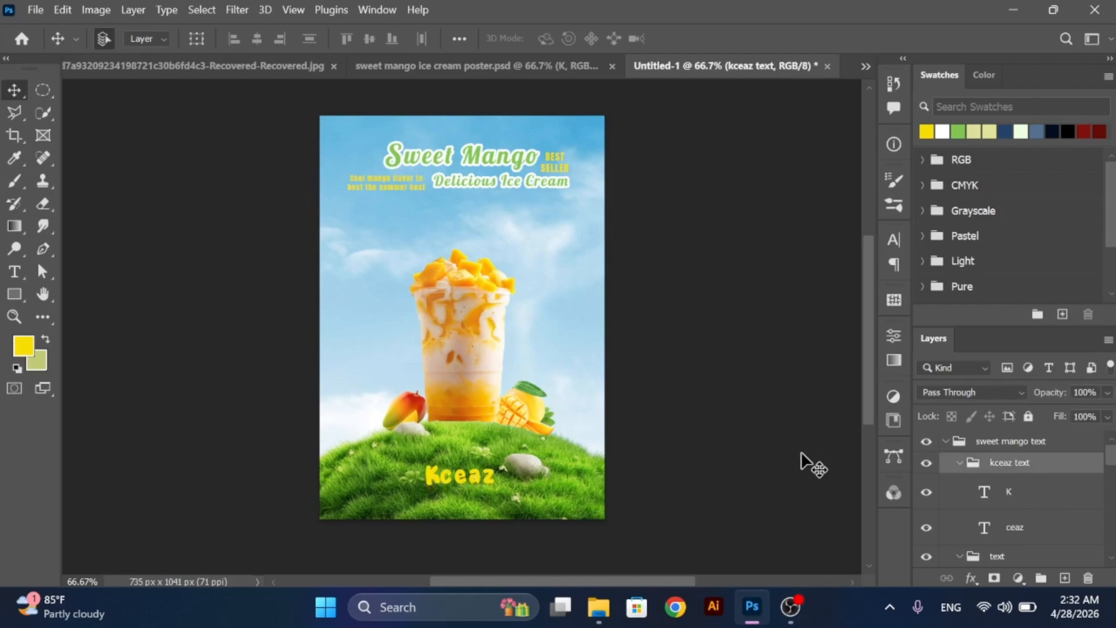
key("Up")
key("Up")
key("Up")
left_click(801, 453)
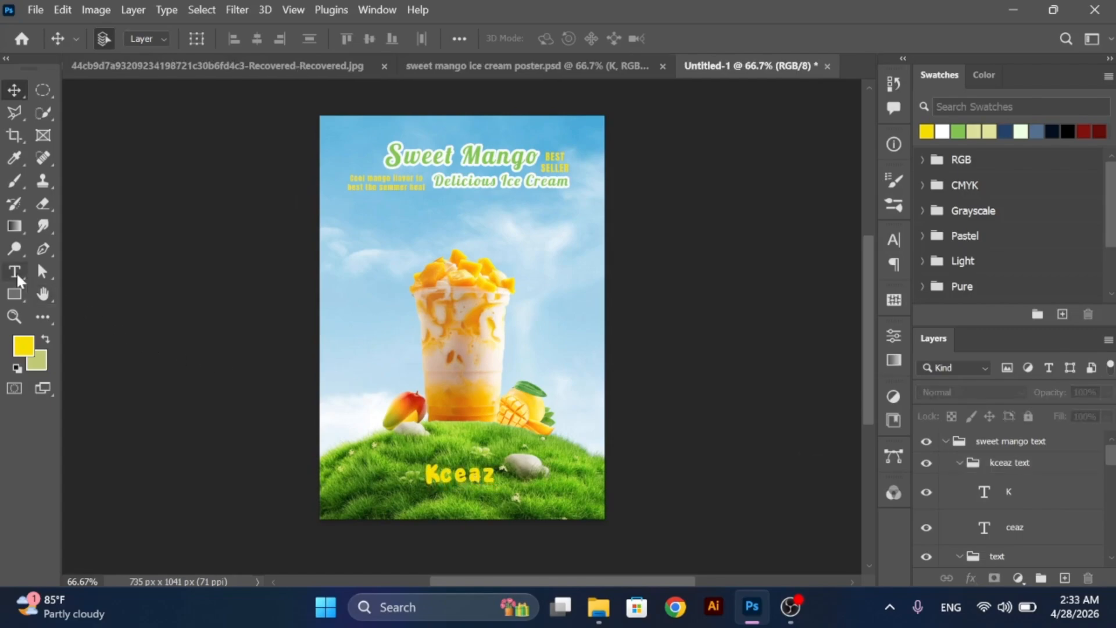
- Add the white text "Now available at all branches" in Bebas Regular, 30 pt, beneath "Kceaz"
left_click(16, 273)
left_click(942, 134)
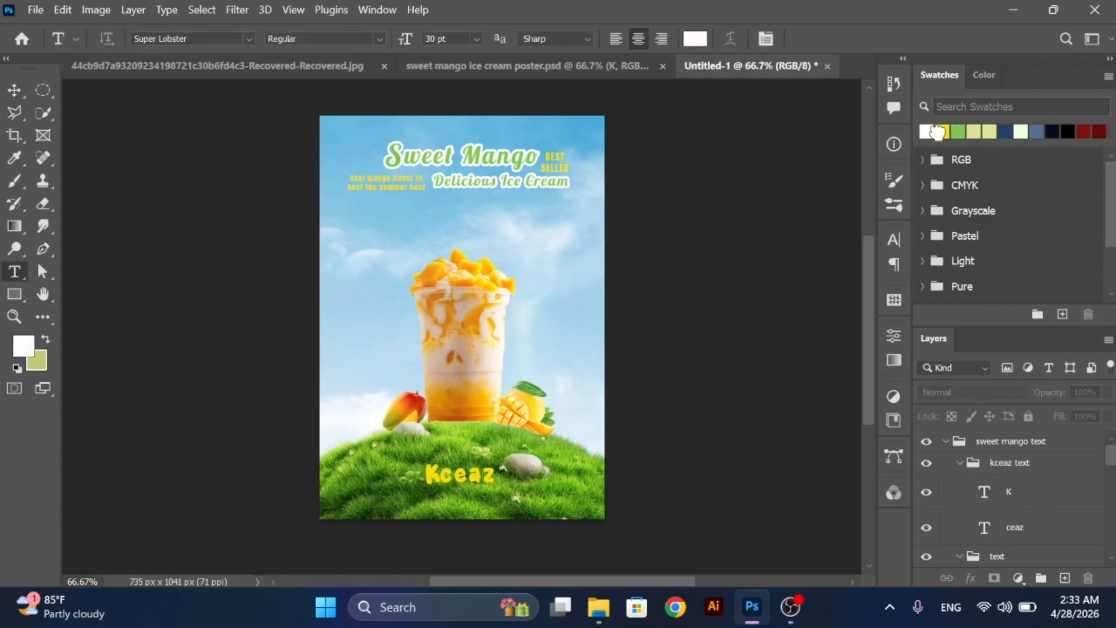
left_click(248, 38)
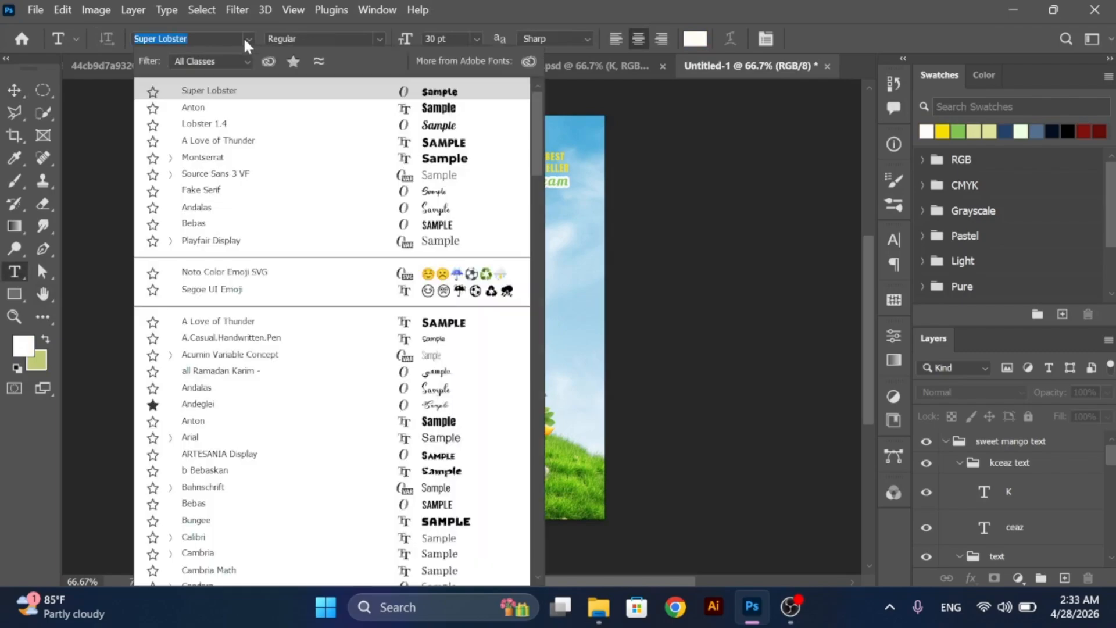
left_click(440, 223)
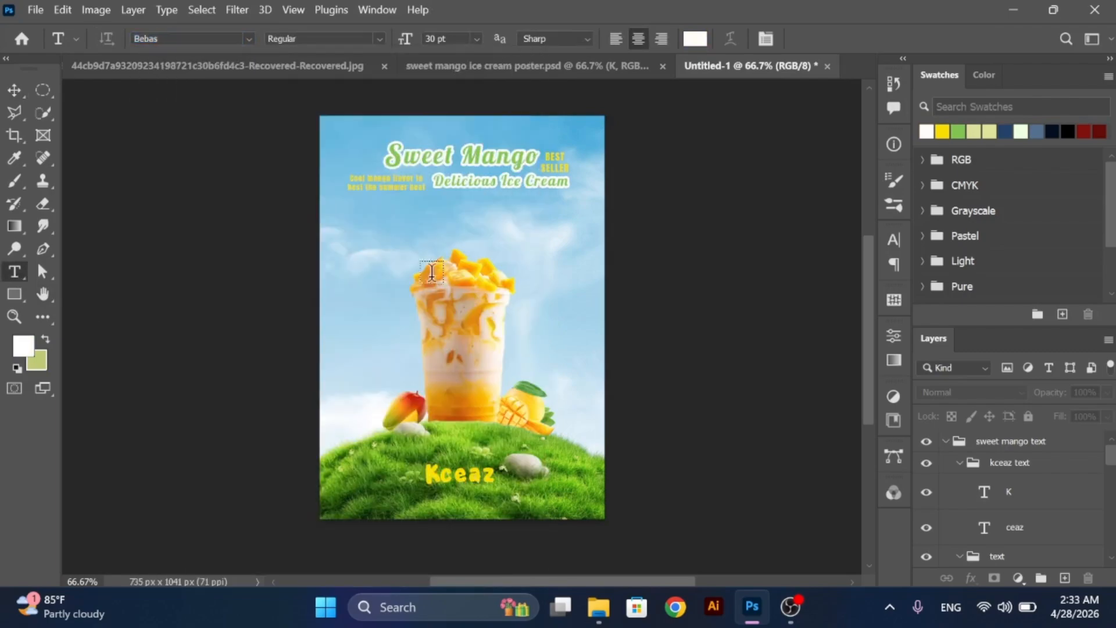
left_click(429, 498)
type("NOW AVAILABLE A")
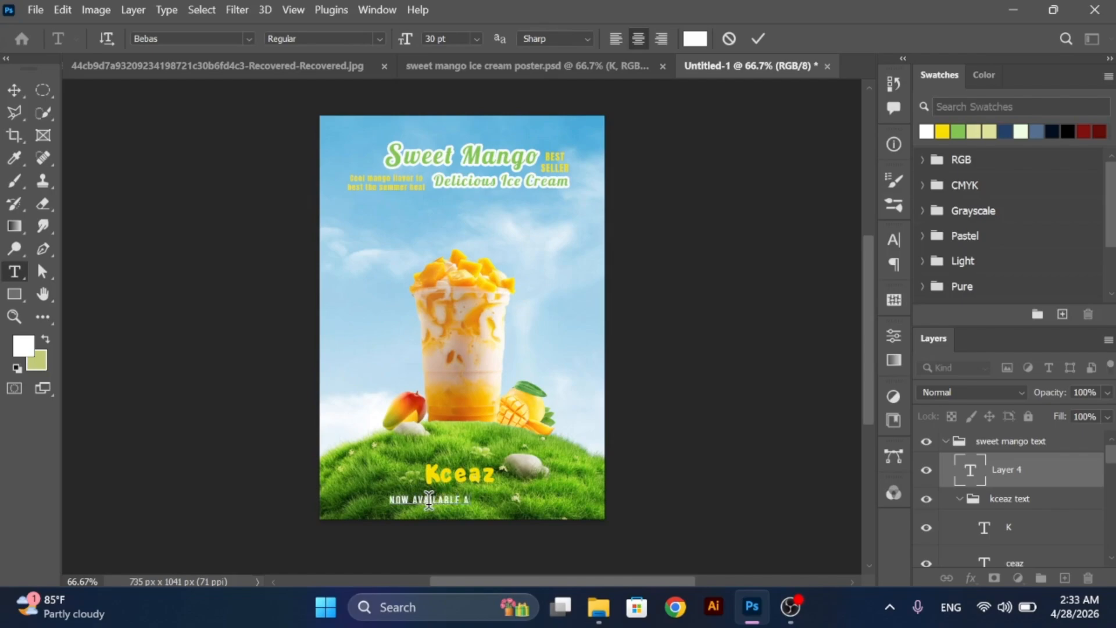
type("T ALL BRANCH")
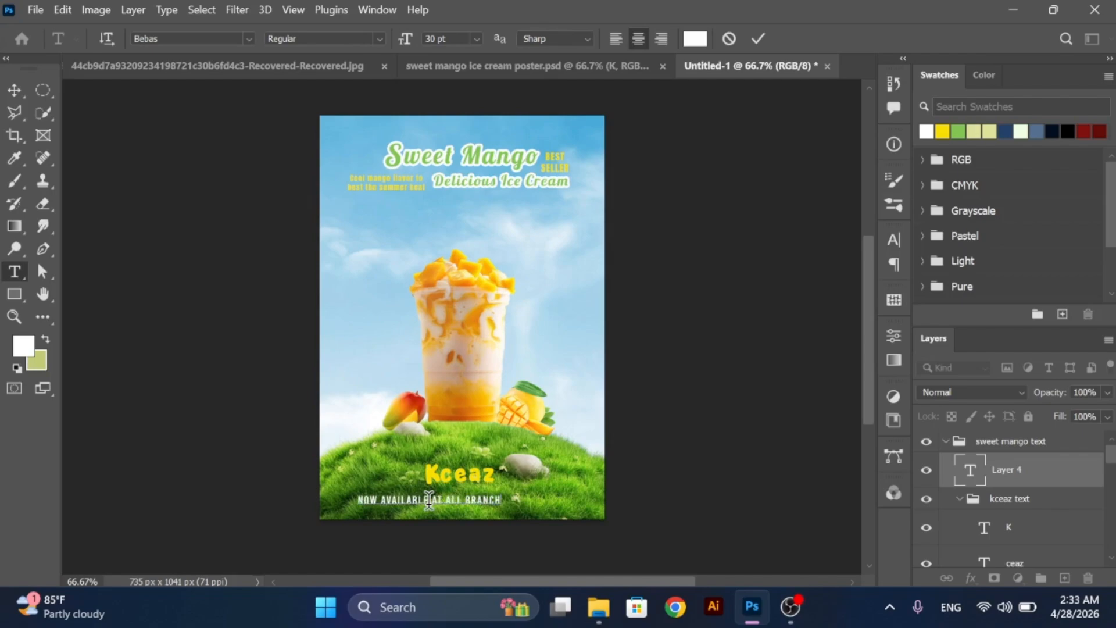
type("ES")
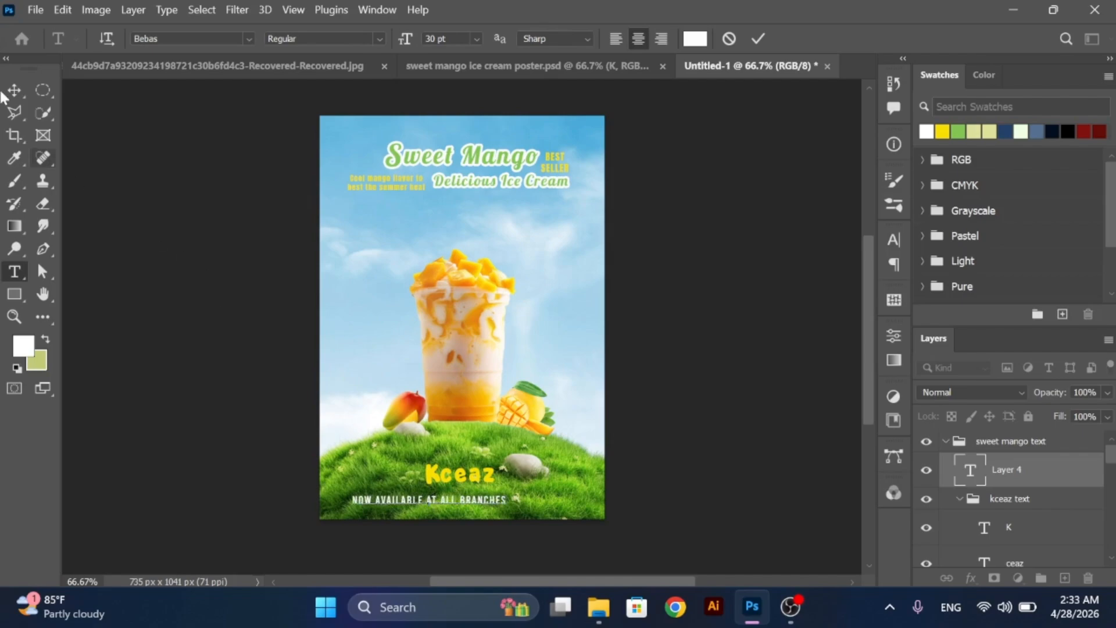
left_click(15, 91)
- Change the font of the "Now available at all branches" line to Anton Regular
left_click(17, 274)
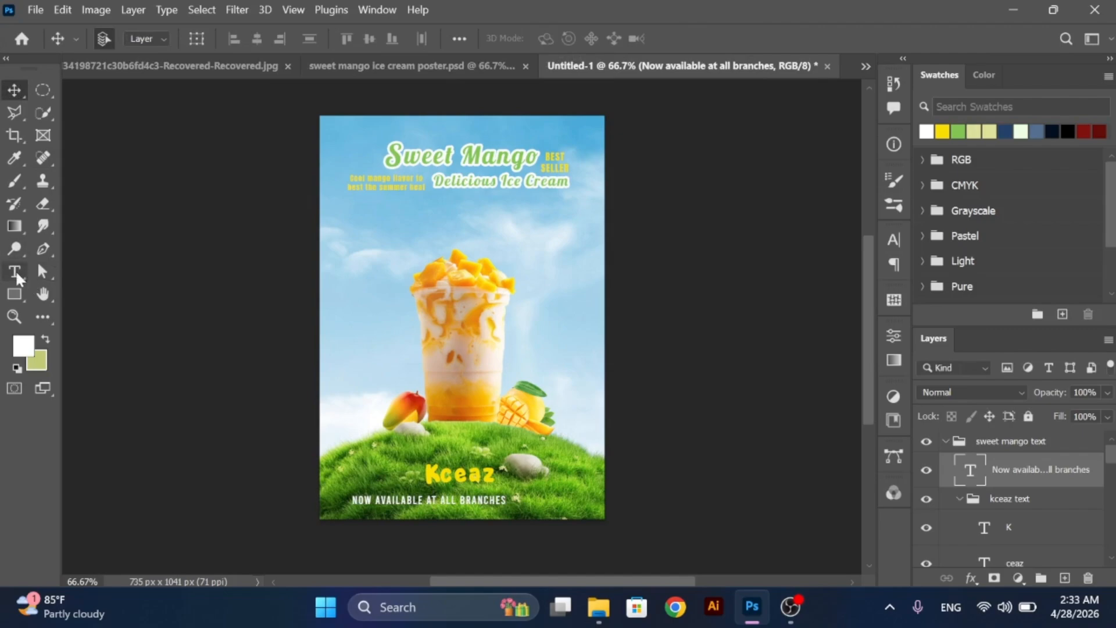
left_click(248, 37)
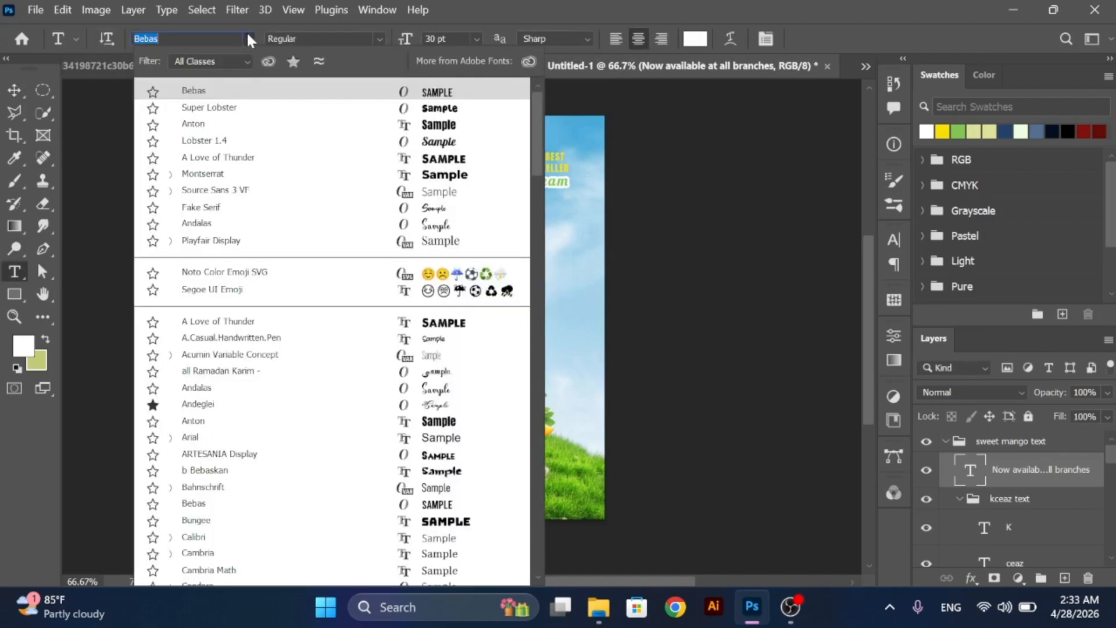
left_click(338, 127)
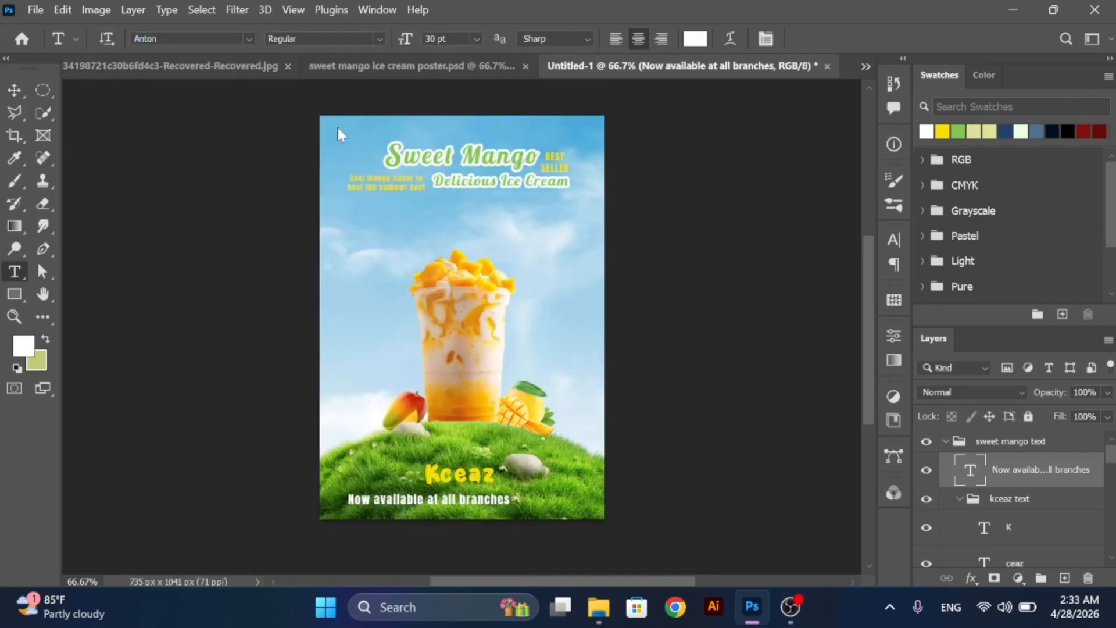
left_click(15, 91)
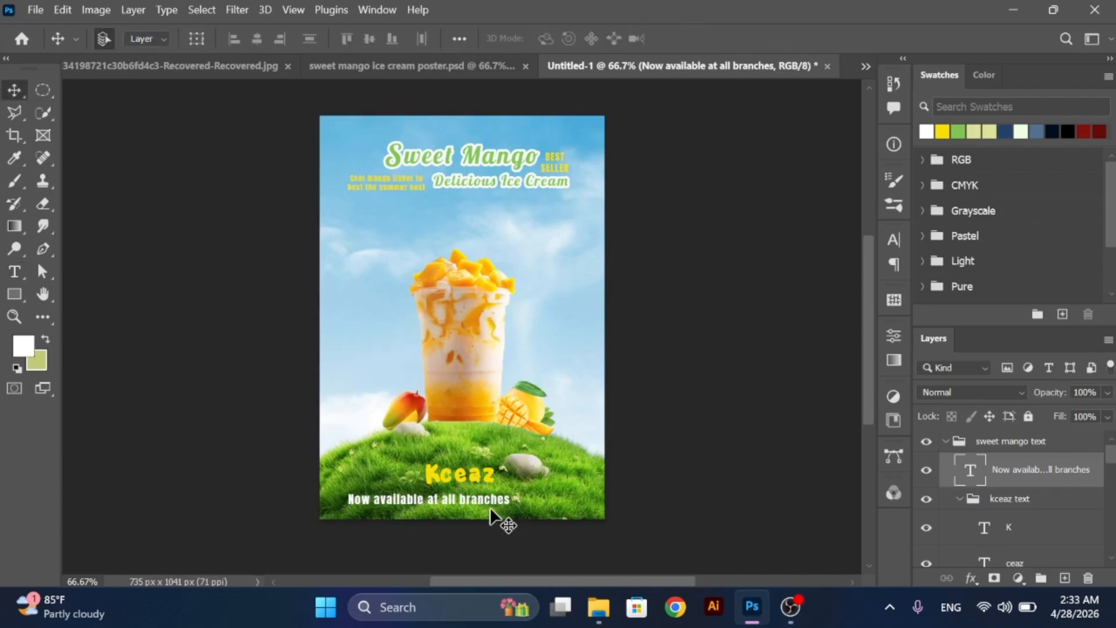
- Scale the "Now available at all branches" line down to about 22.6 pt and centre it just below "Kceaz"
left_click_drag(490, 493, 516, 494)
key("ctrl+t")
left_click(22, 93)
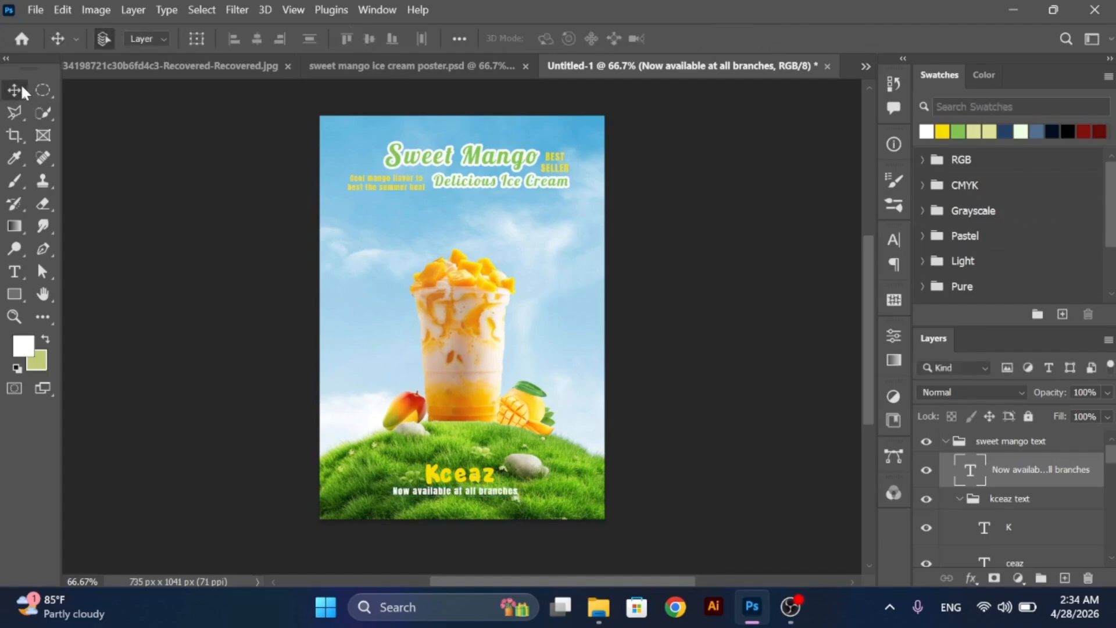
key("Down")
key("Down")
key("Down")
key("Down")
- Duplicate the "Now available at all branches" line directly below and replace the copy's text with the contact phone number
left_click_drag(493, 486, 494, 498)
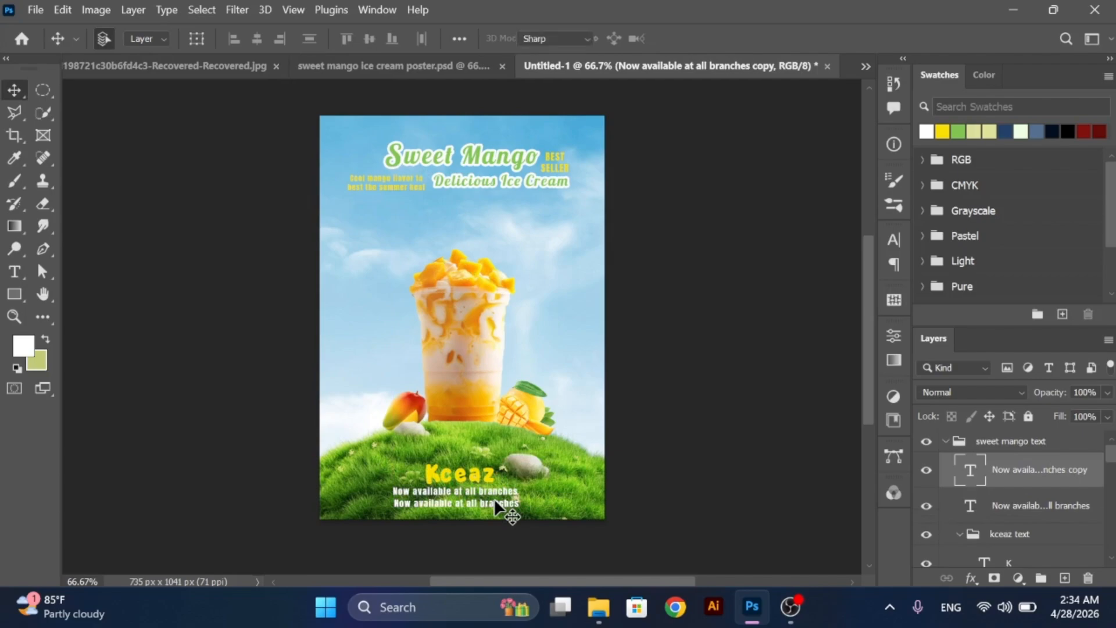
double_click(494, 497)
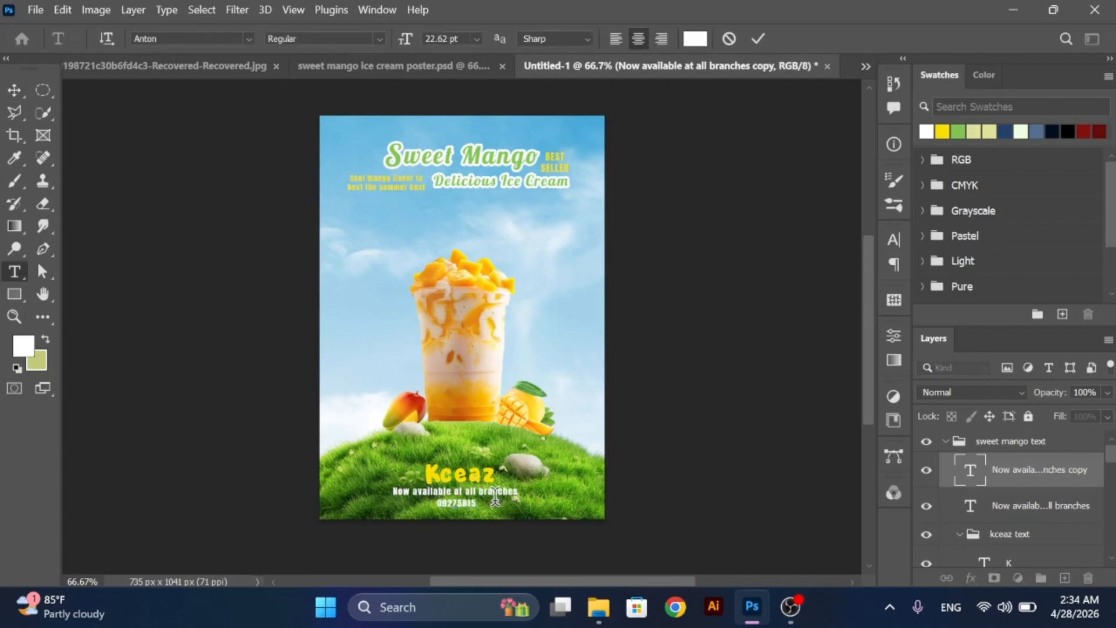
left_click(17, 91)
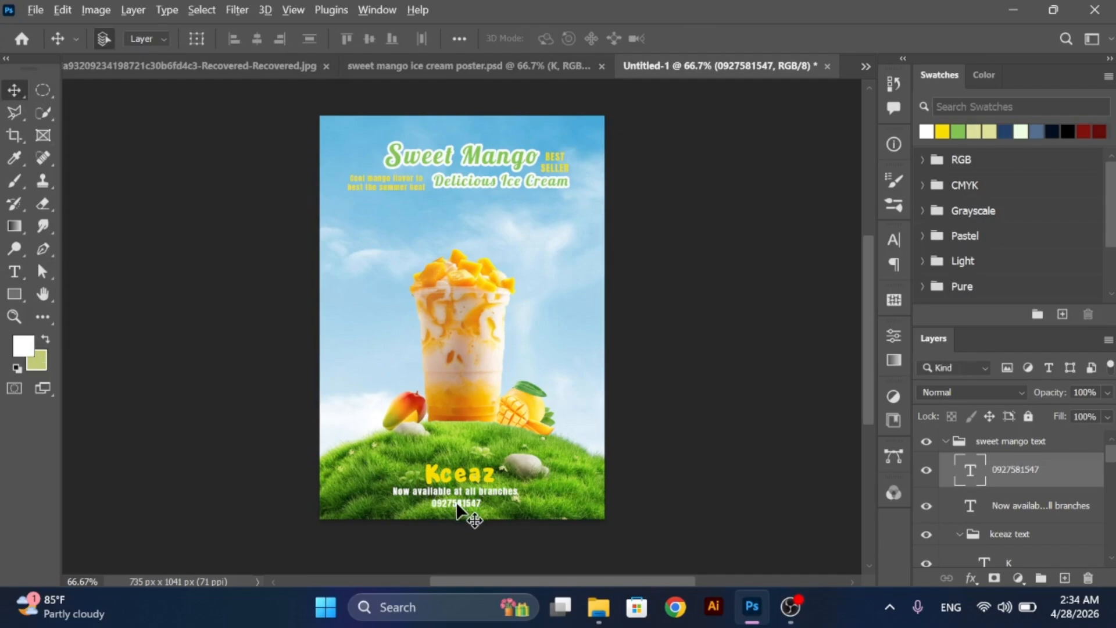
left_click_drag(456, 510, 456, 521)
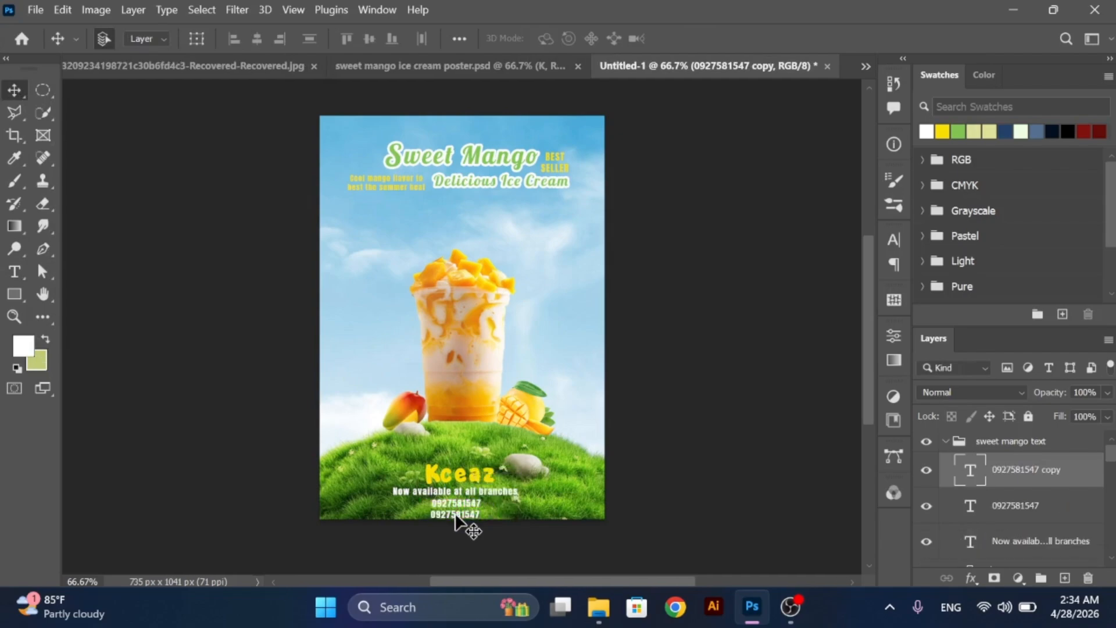
double_click(456, 515)
type("www.ke")
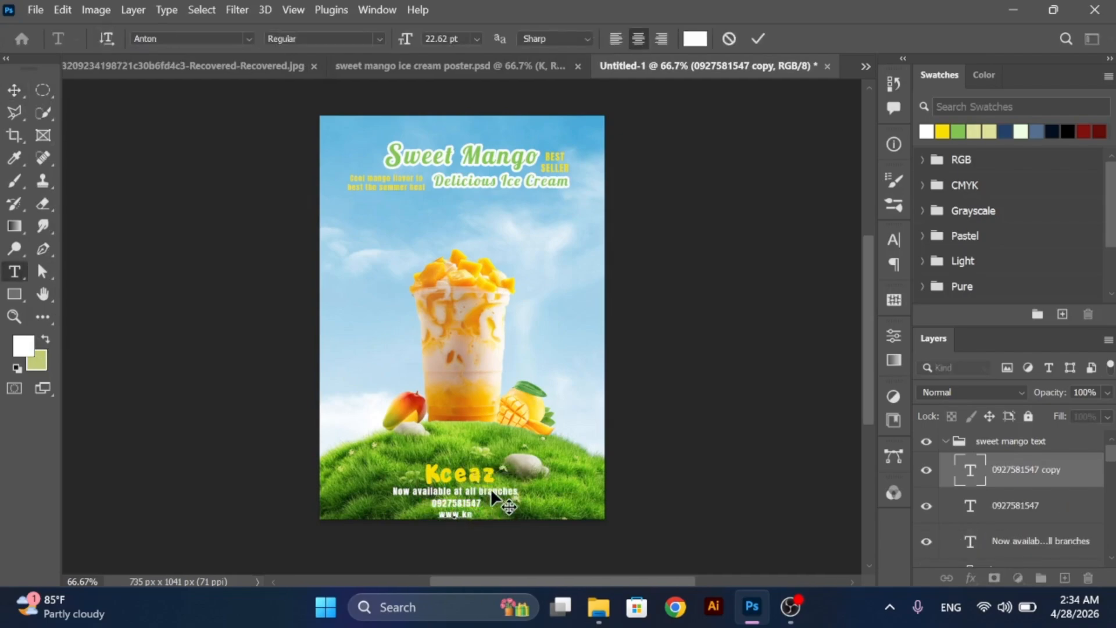
type("eaz.vn")
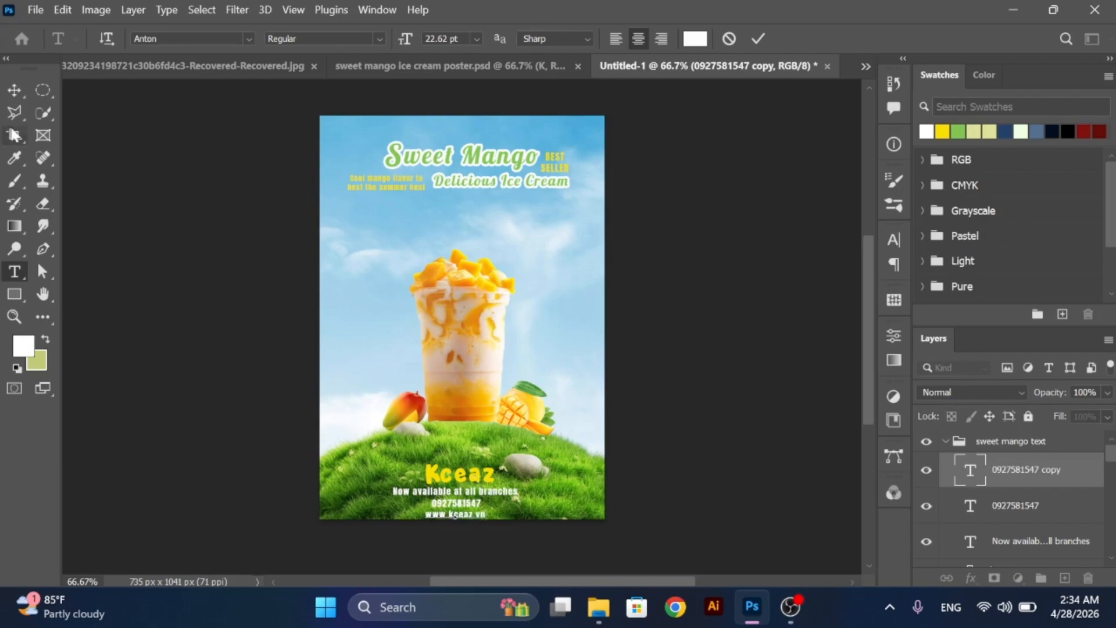
left_click(14, 90)
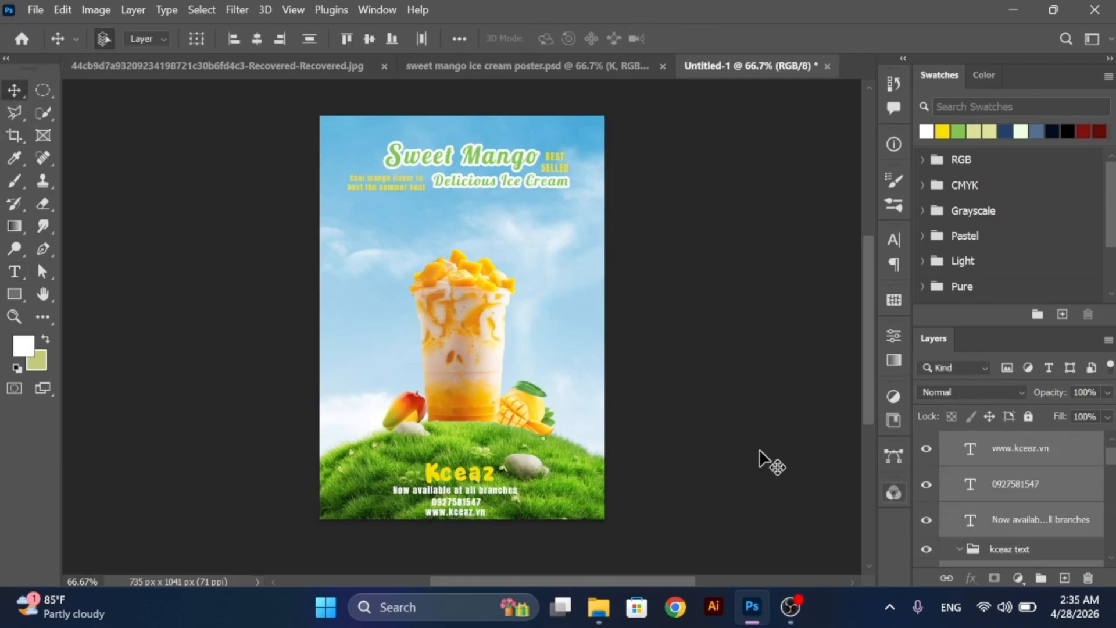
- On a new layer, choose brush 17 from Free Sunshine Photoshop Brushes 6 with yellow as the foreground colour
left_click(1065, 578)
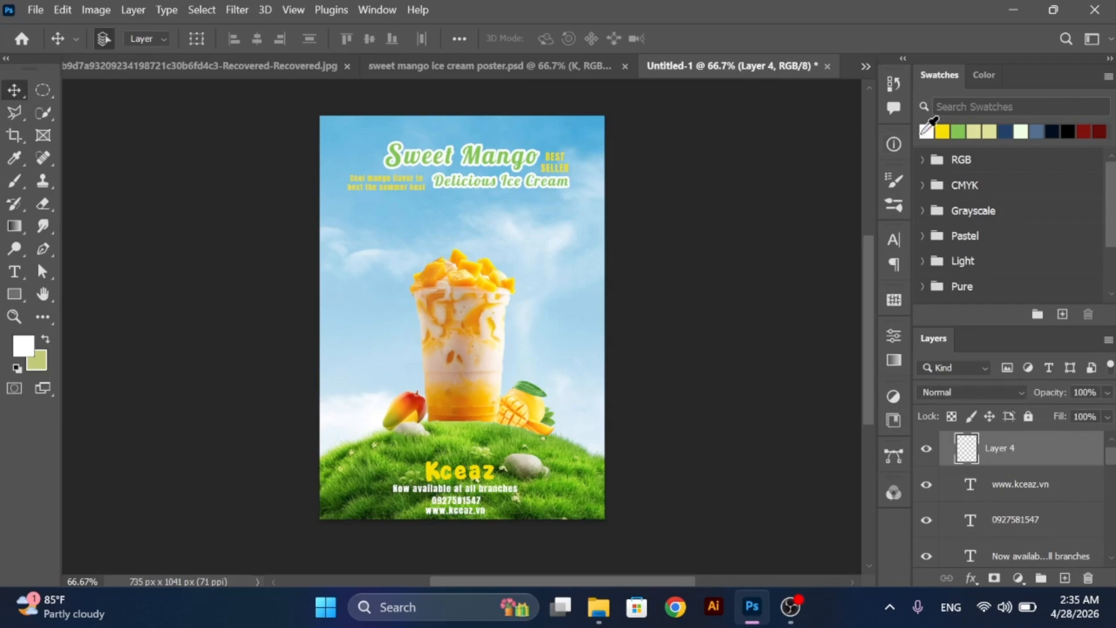
left_click(942, 132)
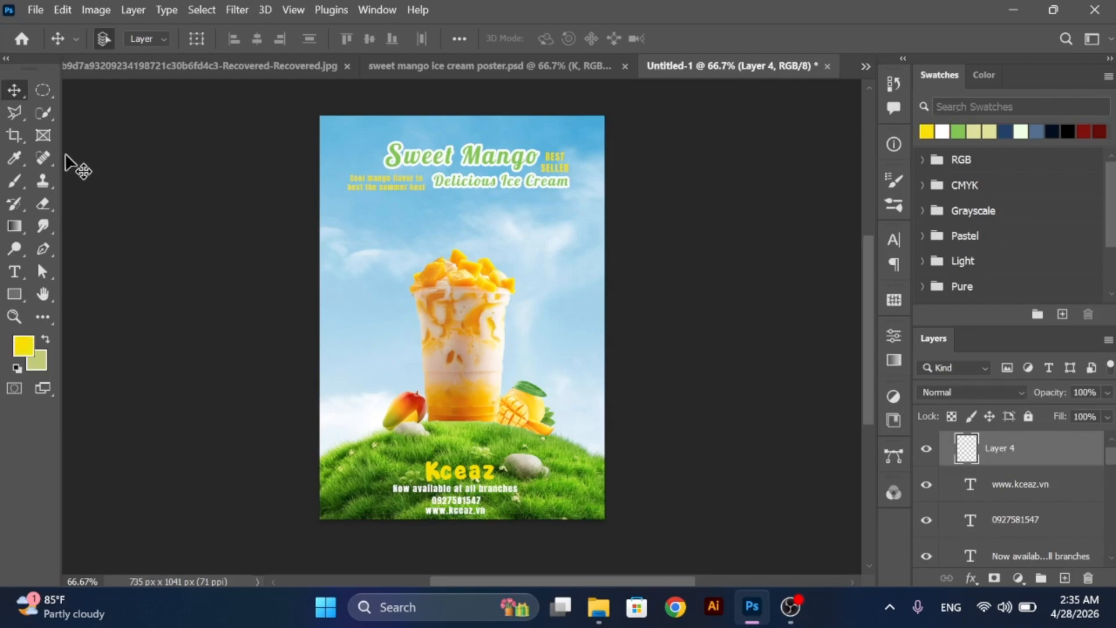
left_click(15, 181)
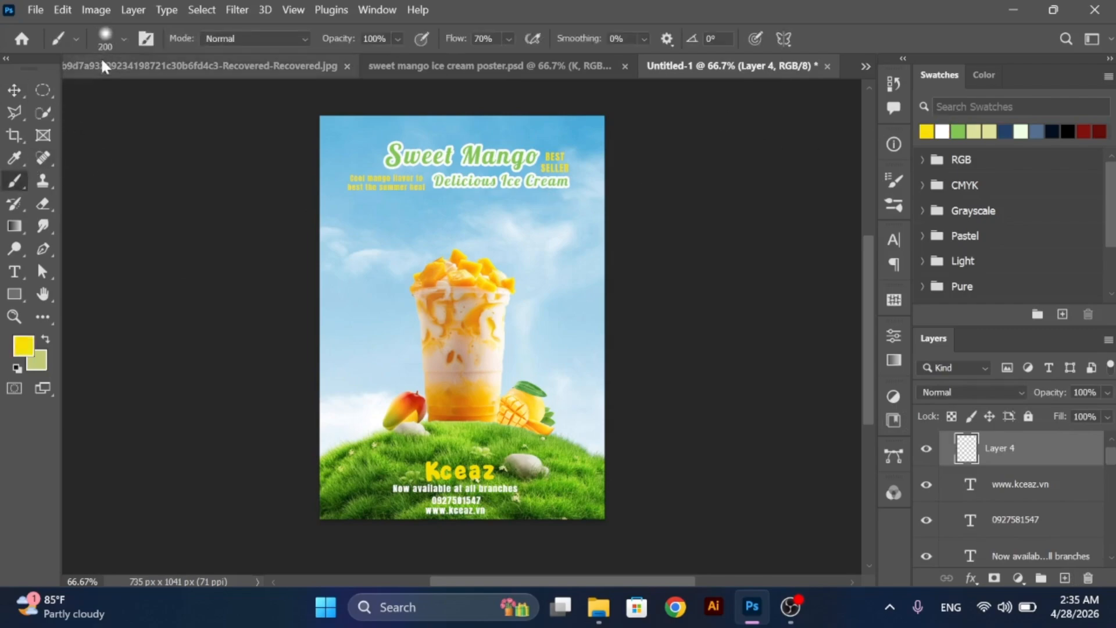
left_click(122, 41)
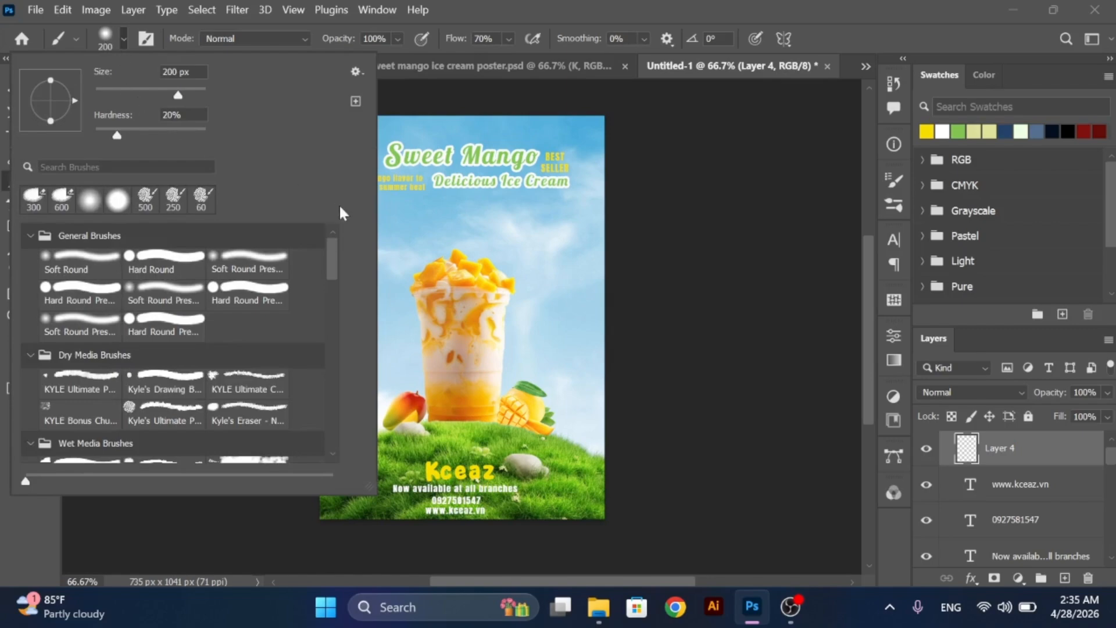
left_click_drag(332, 245, 333, 361)
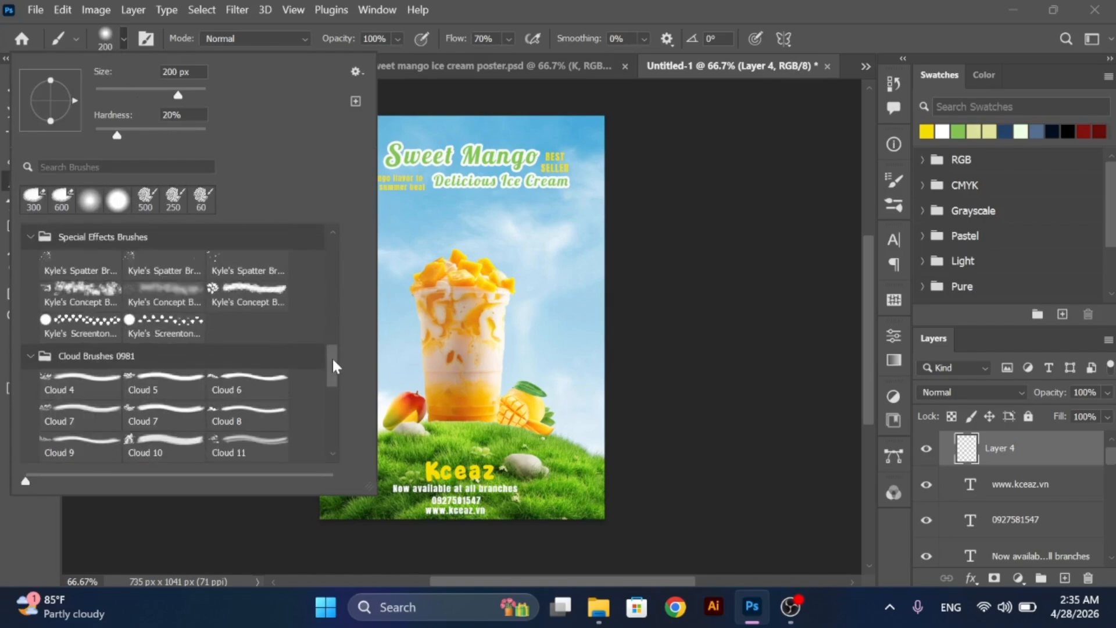
left_click(327, 403)
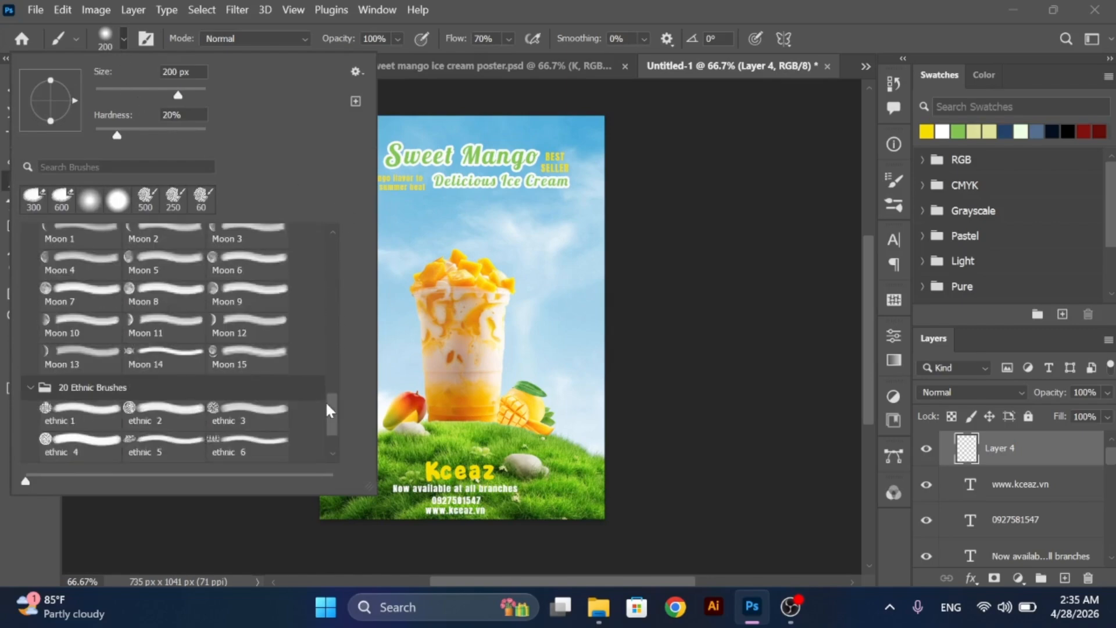
left_click(327, 401)
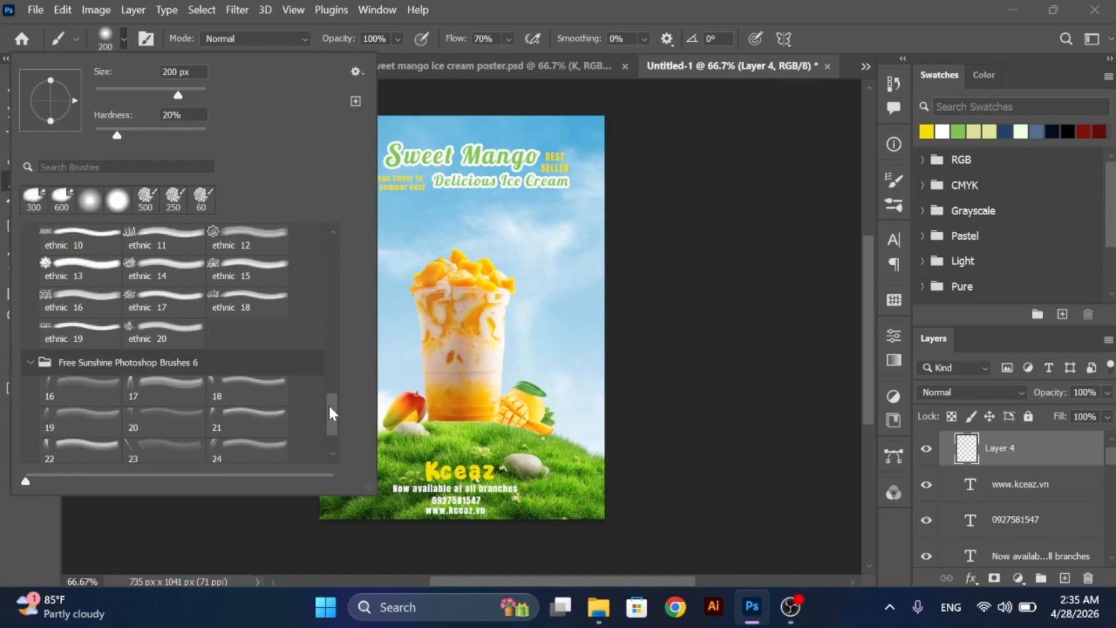
left_click(169, 388)
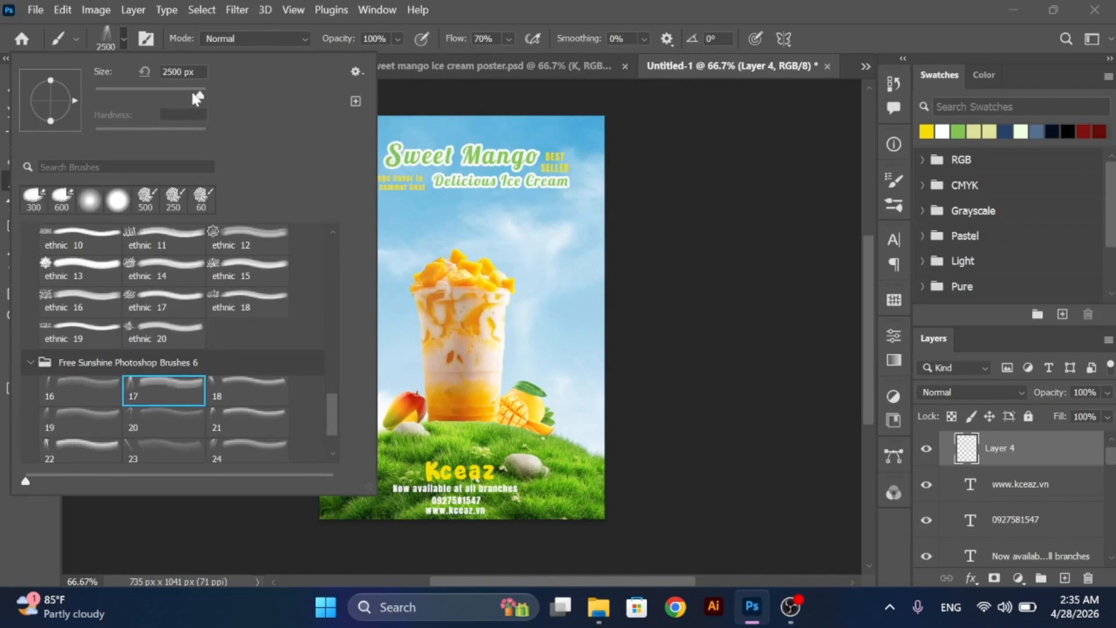
- Stamp a pale yellow sunray (700 px, -16°, 100% flow) over the poster's upper-right corner and place its layer directly above the sky-and-grass background
type("306")
key("Return")
key("ctrl+z")
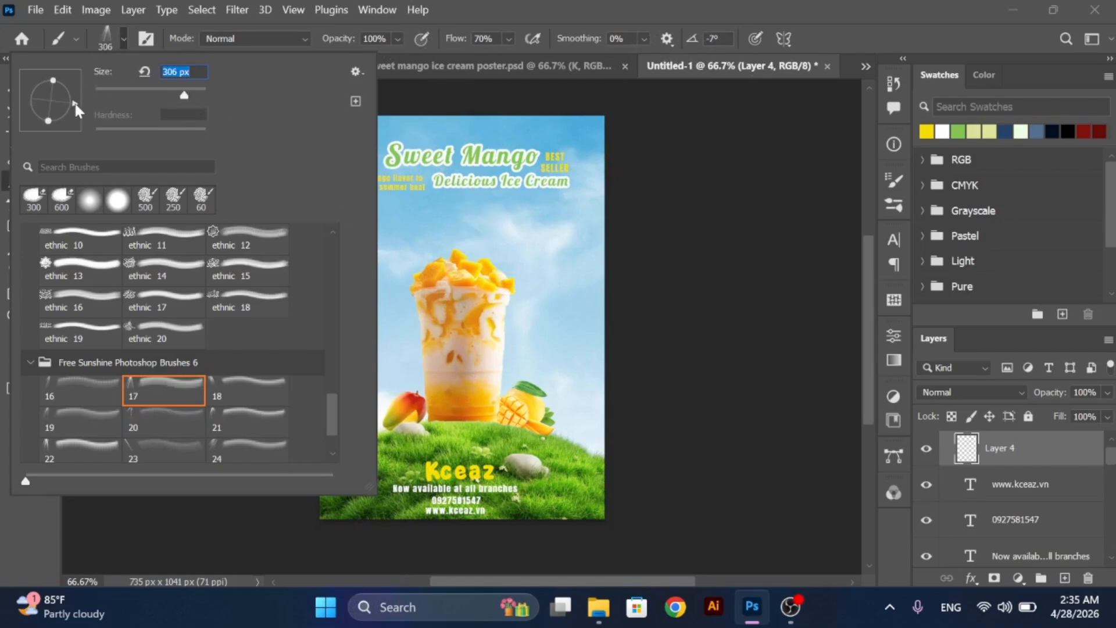
type("500")
key("Return")
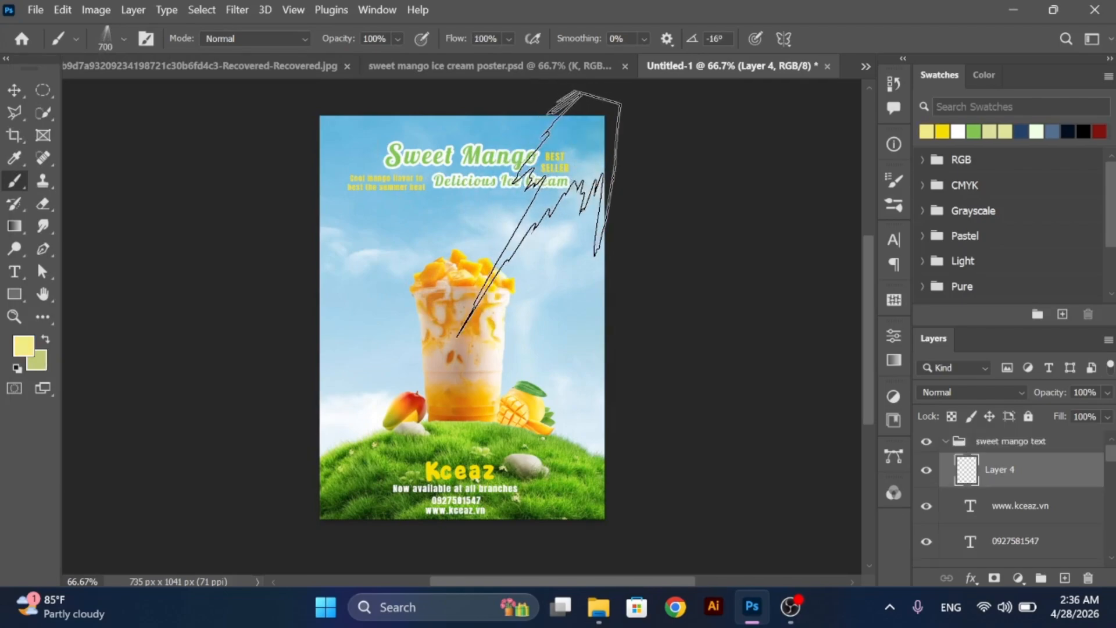
left_click(539, 213)
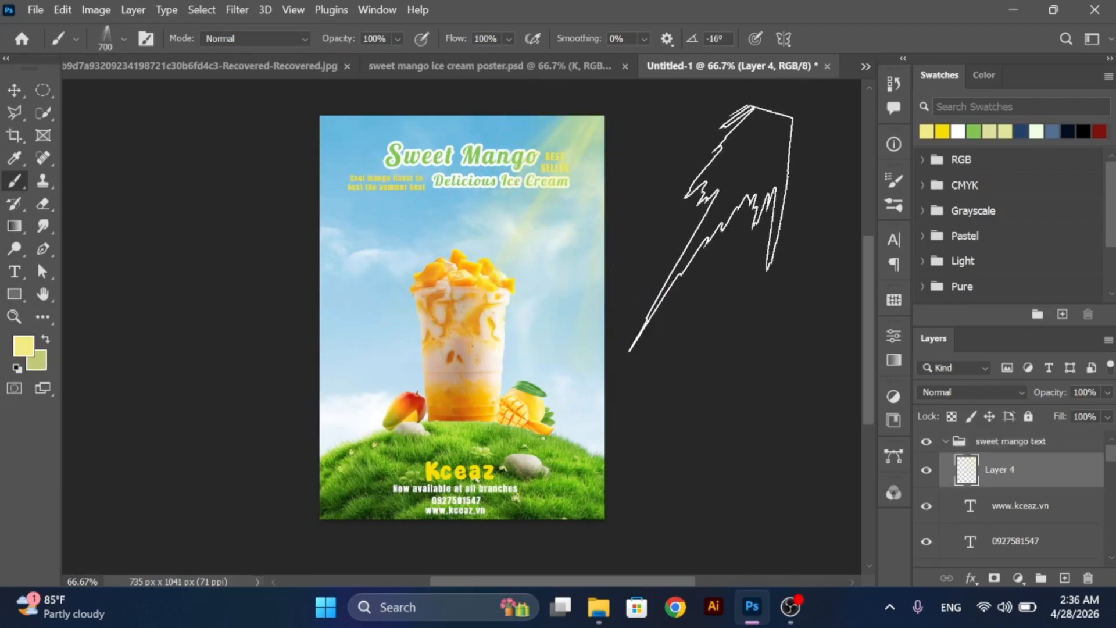
left_click_drag(1047, 471, 1010, 525)
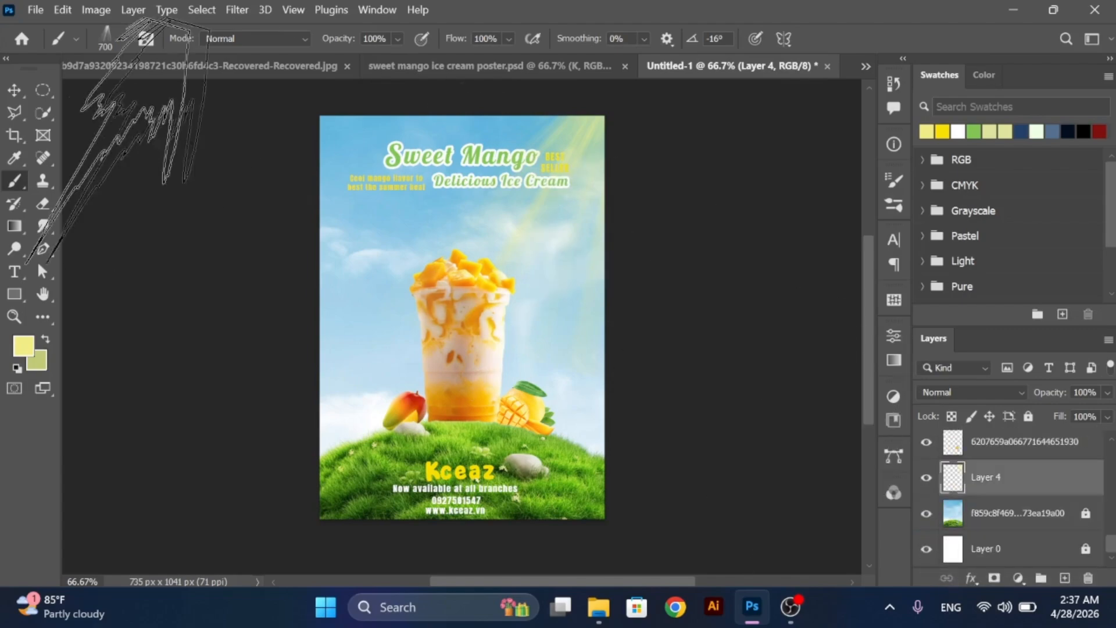
left_click(11, 93)
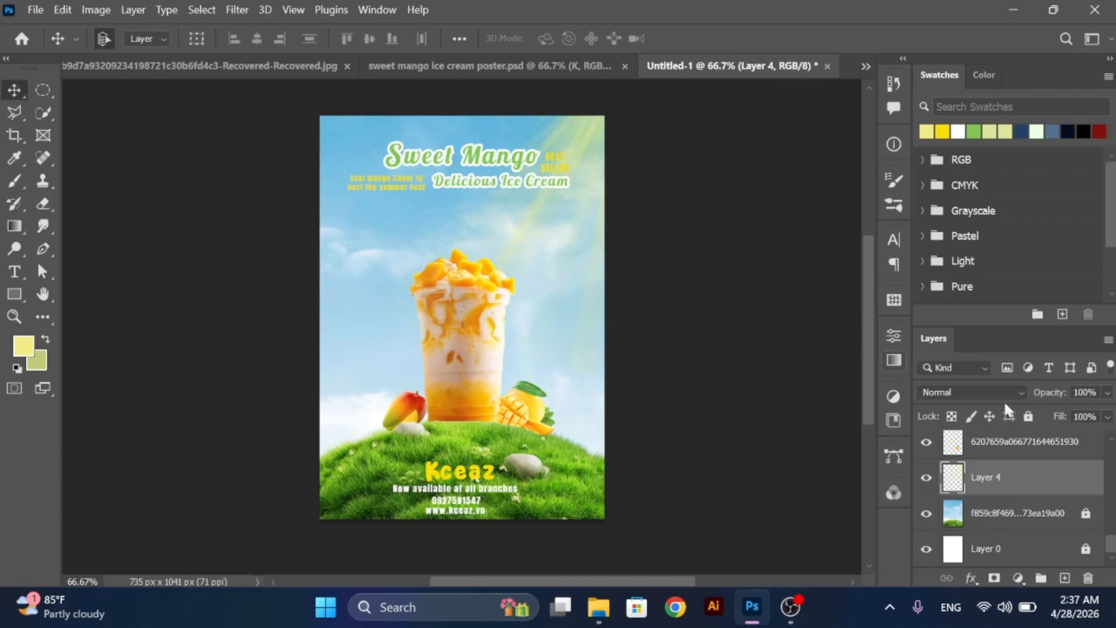
- Switch to the soft round brush with 20% hardness and reduce its size to 250 px for the sunray layer
key("b")
left_click(103, 38)
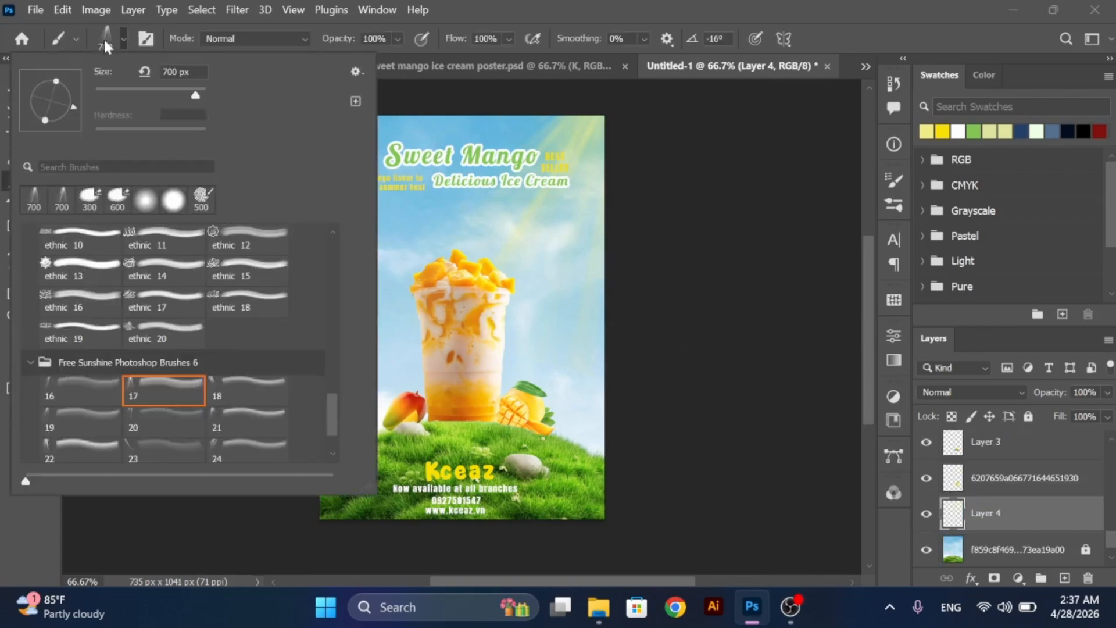
left_click(170, 198)
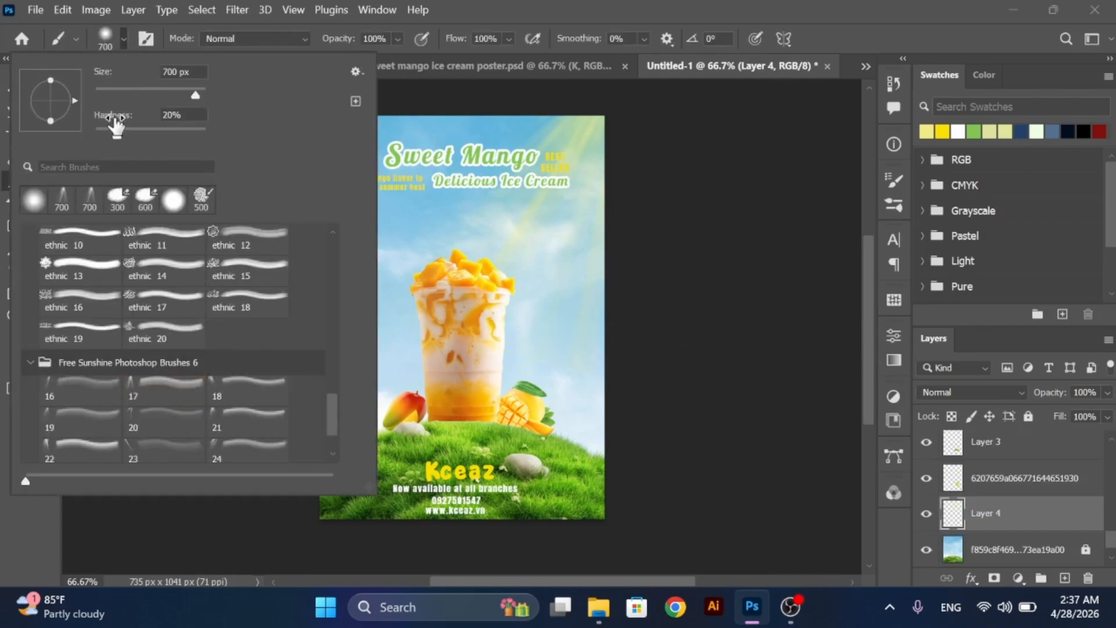
left_click(104, 38)
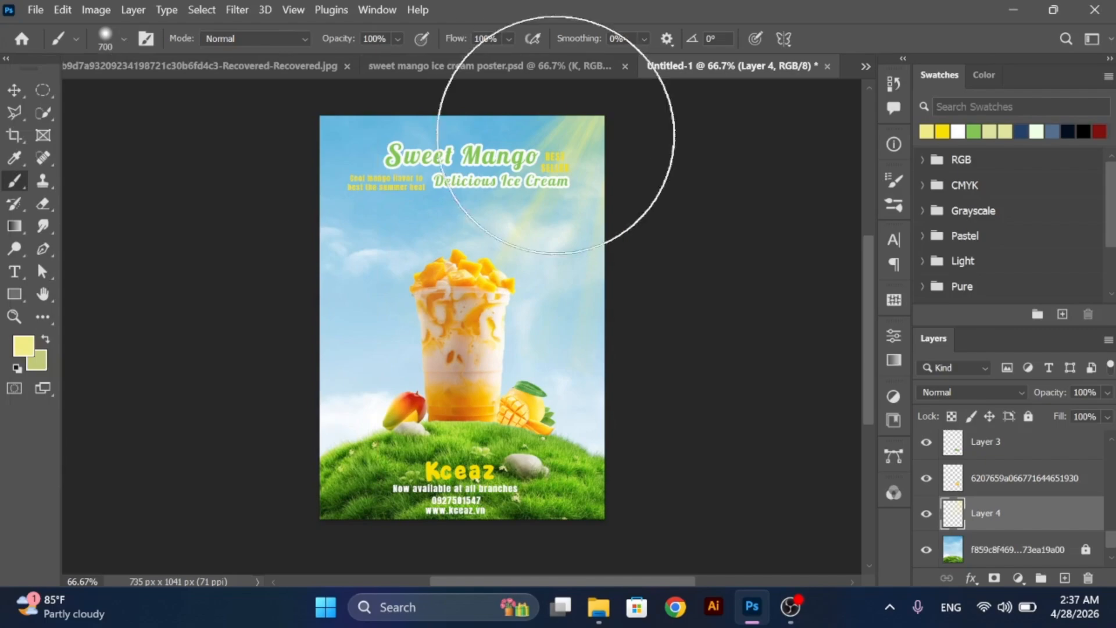
key("bracketleft")
key("bracketleft")
key("bracketleft")
key("bracketleft")
key("bracketleft")
key("bracketleft")
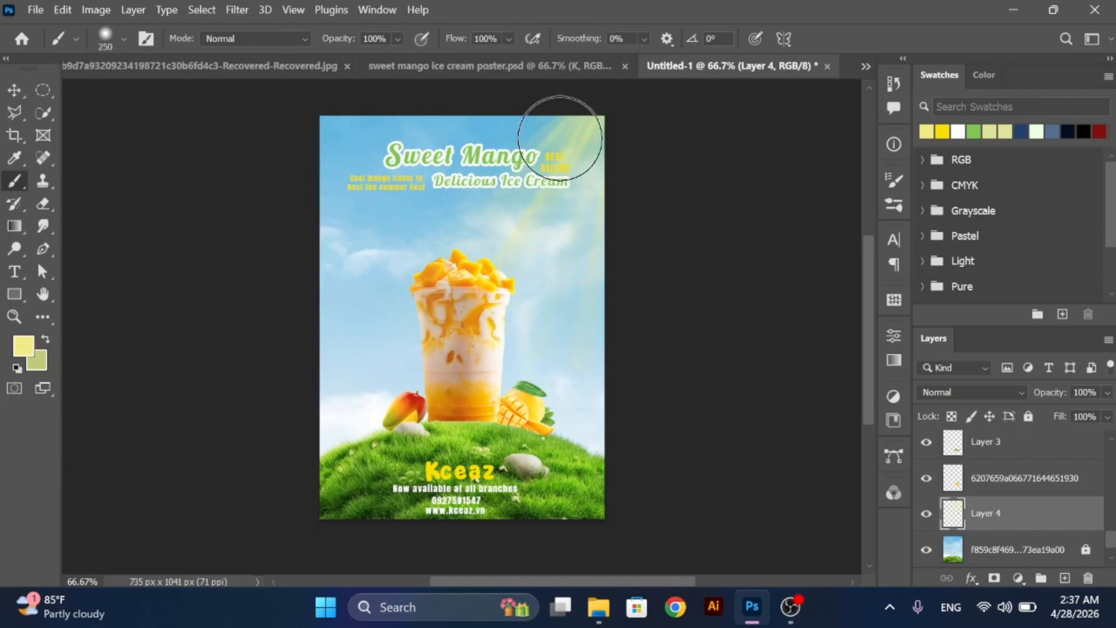